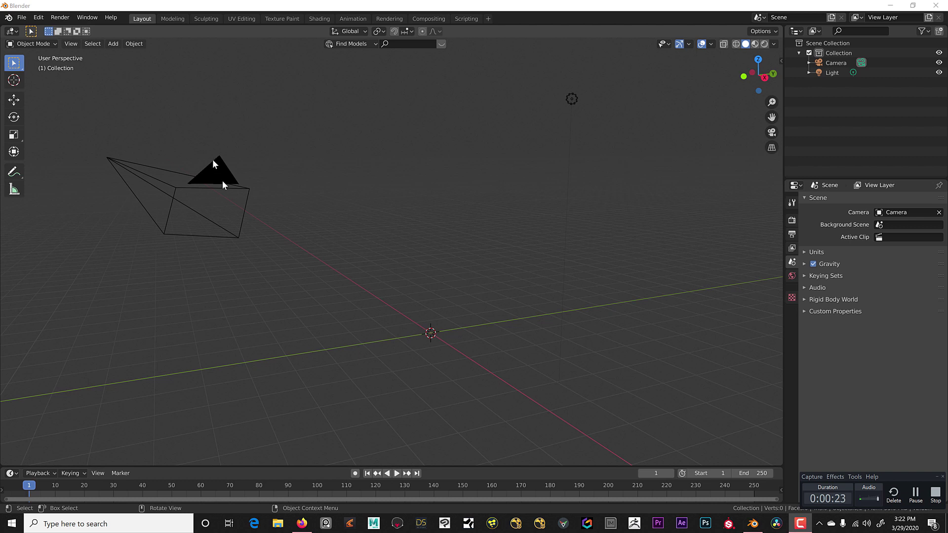
# Import building_front2.png from the textures folder as an image plane.
pyautogui.click(23, 17)
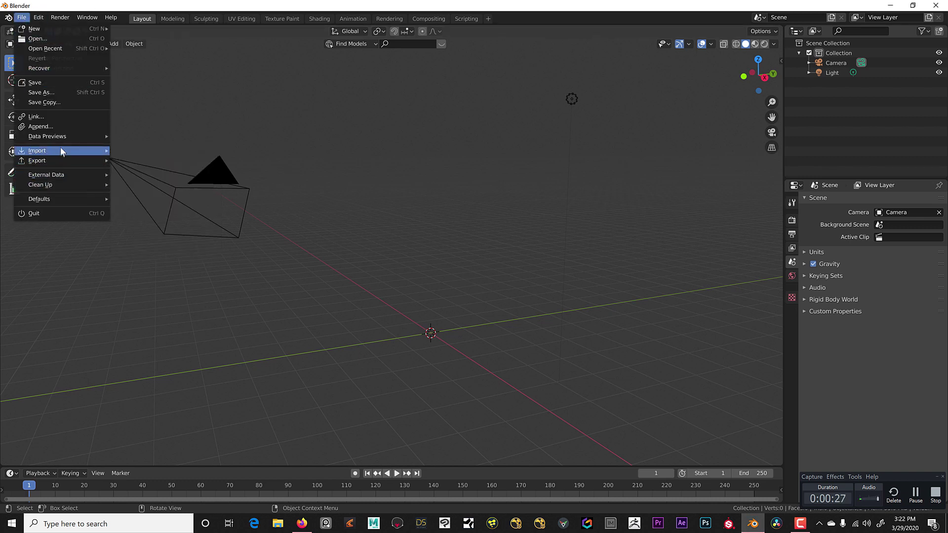
pyautogui.moveTo(60, 150)
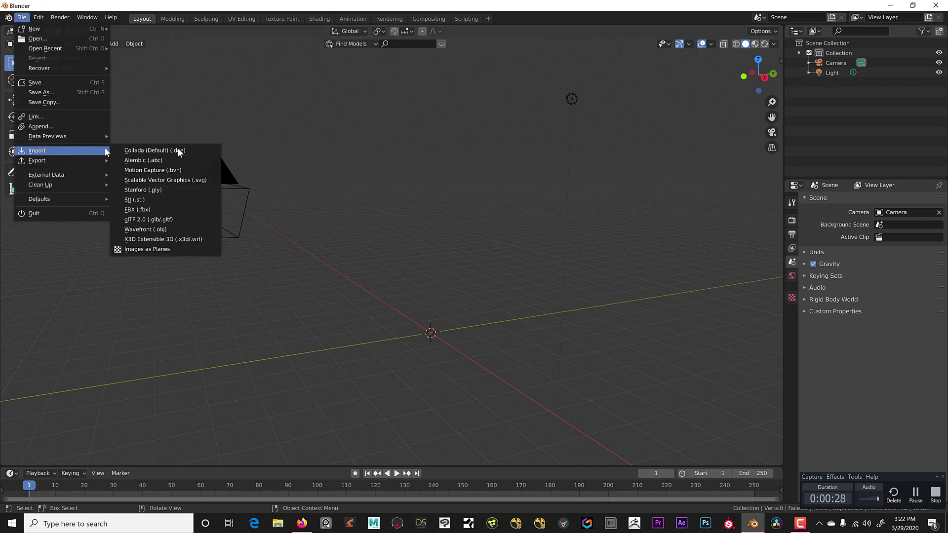
pyautogui.click(149, 249)
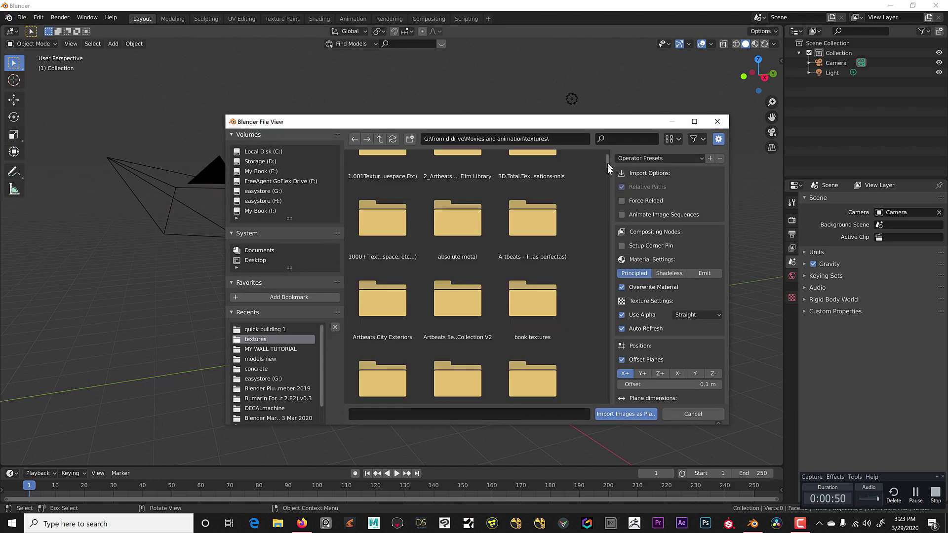
pyautogui.moveTo(609, 168); pyautogui.dragTo(603, 232)
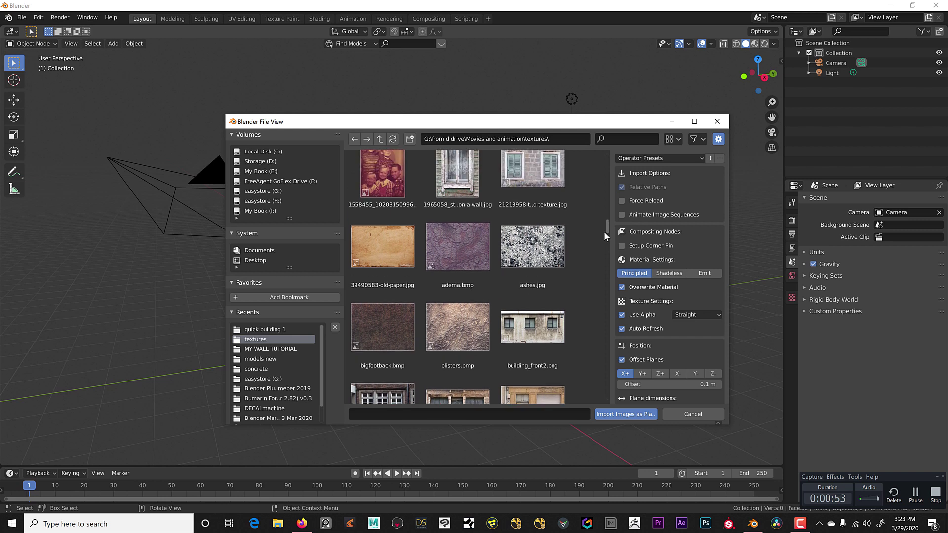
pyautogui.click(532, 327)
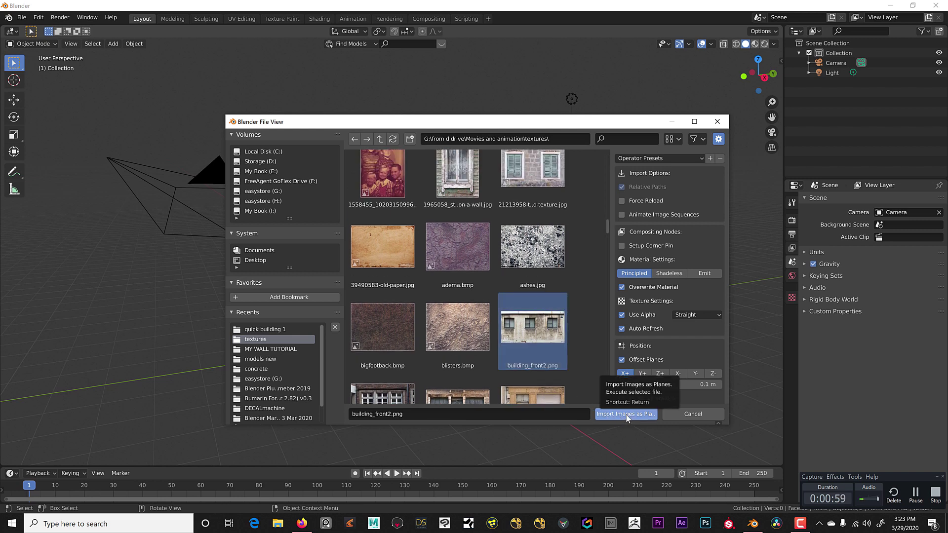
pyautogui.click(625, 415)
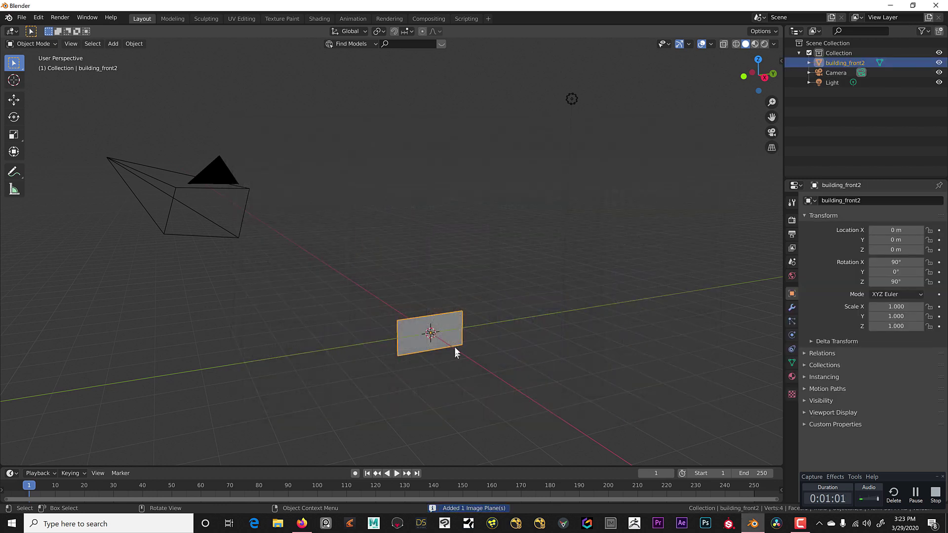
# Switch to Material Preview shading and frame the textured facade plane.
pyautogui.click(755, 44)
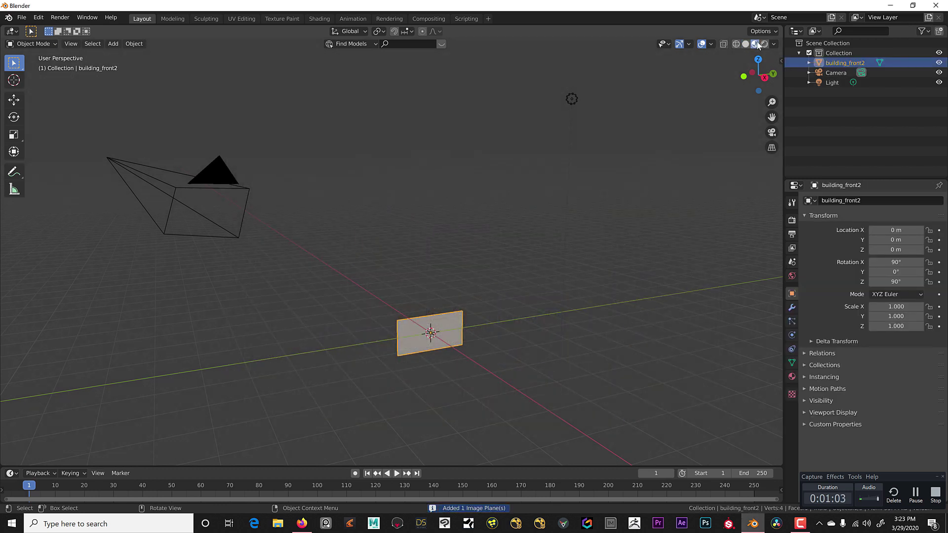
pyautogui.scroll(4, 507, 327)
pyautogui.keyDown('shift'); pyautogui.moveTo(518, 372); pyautogui.dragTo(490, 218, button='middle'); pyautogui.keyUp('shift')
pyautogui.scroll(2, 514, 213)
pyautogui.scroll(2, 520, 228)
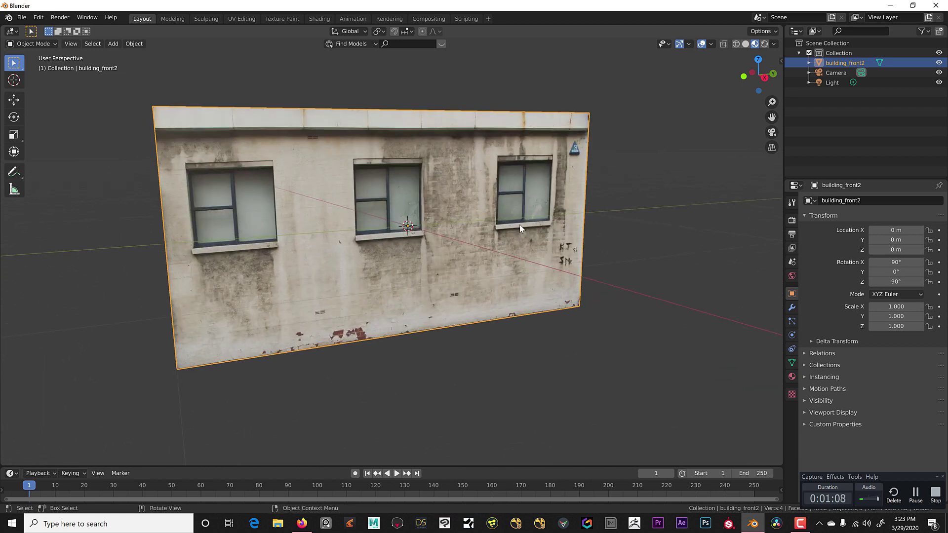
# Set the scene's render engine to Cycles.
pyautogui.click(792, 220)
pyautogui.click(910, 200)
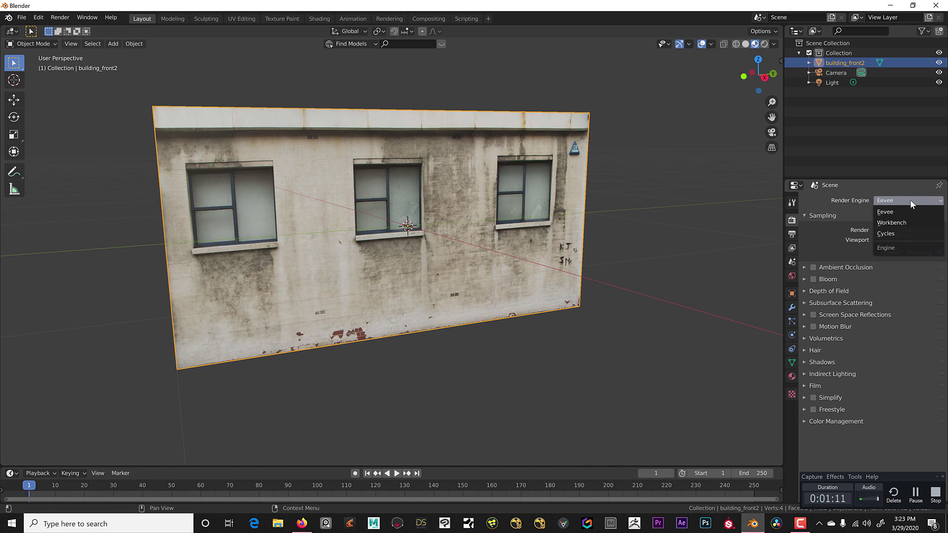
pyautogui.click(897, 234)
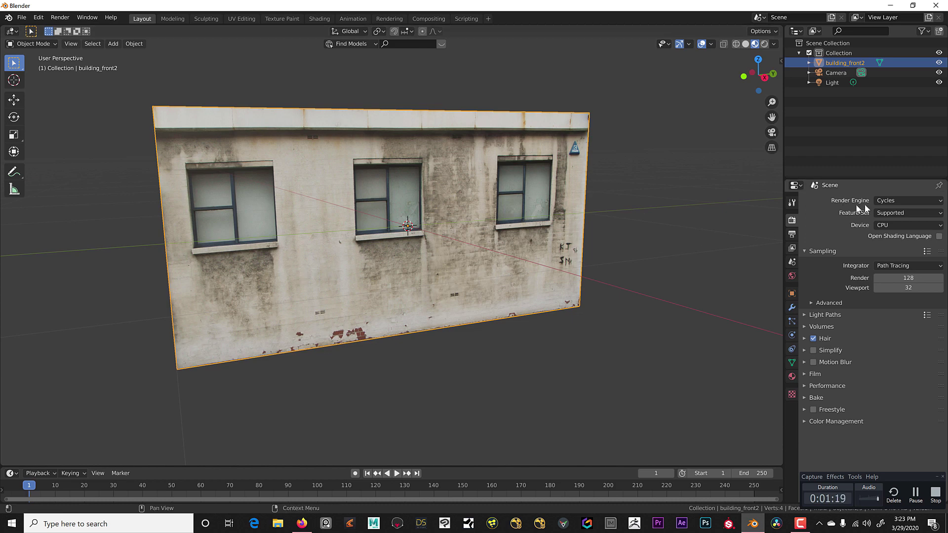
pyautogui.moveTo(484, 275); pyautogui.dragTo(558, 259, button='middle')
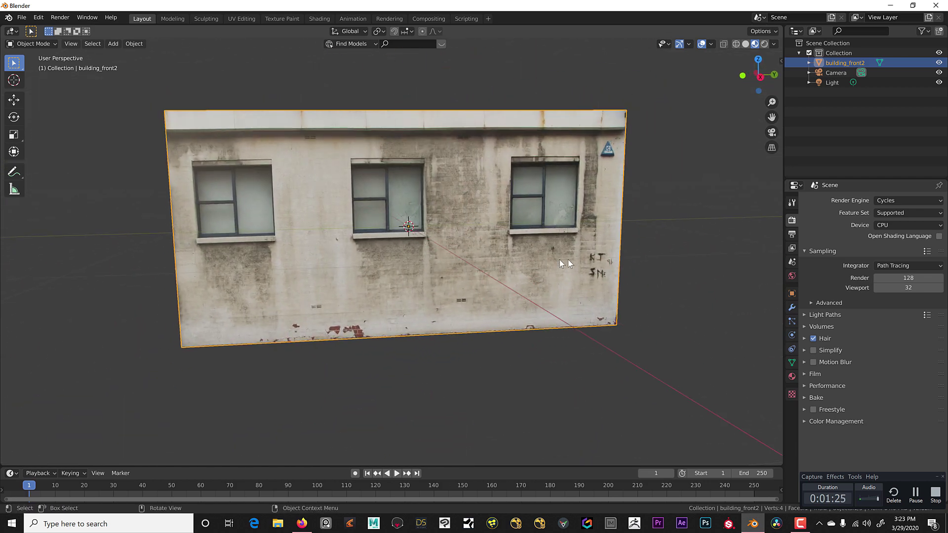
# In Right Orthographic Edit Mode, loop-cut a horizontal edge under the roof ledge.
pyautogui.click(760, 76)
pyautogui.scroll(2, 417, 218)
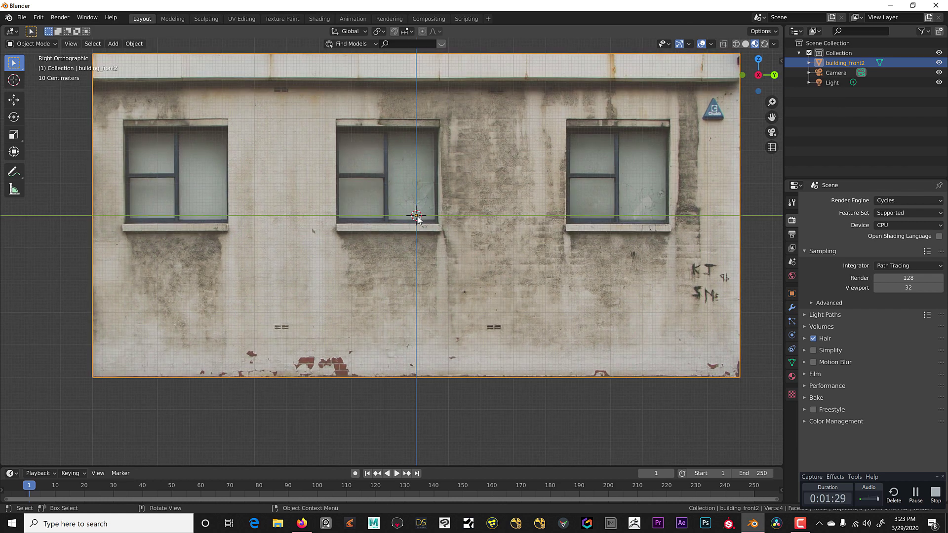
pyautogui.keyDown('shift'); pyautogui.moveTo(419, 214); pyautogui.dragTo(405, 240, button='middle'); pyautogui.keyUp('shift')
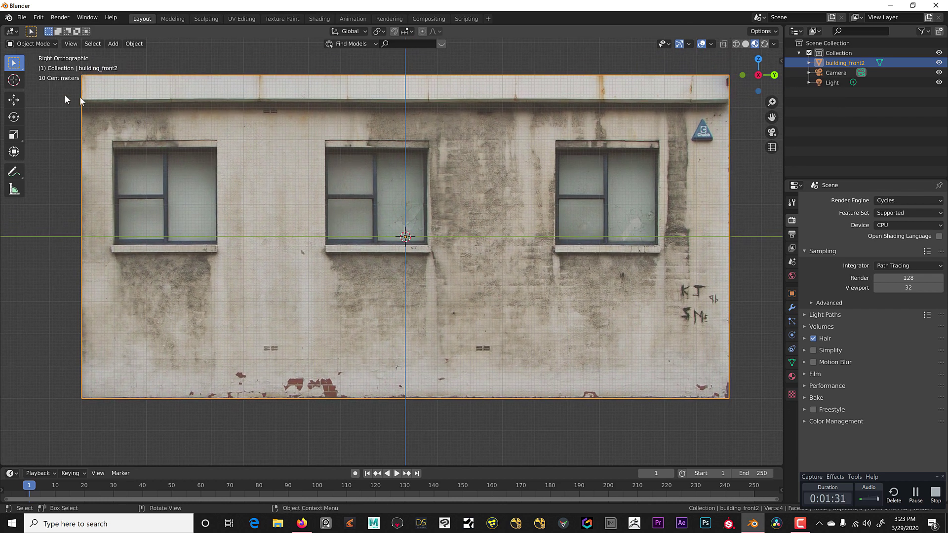
pyautogui.click(48, 44)
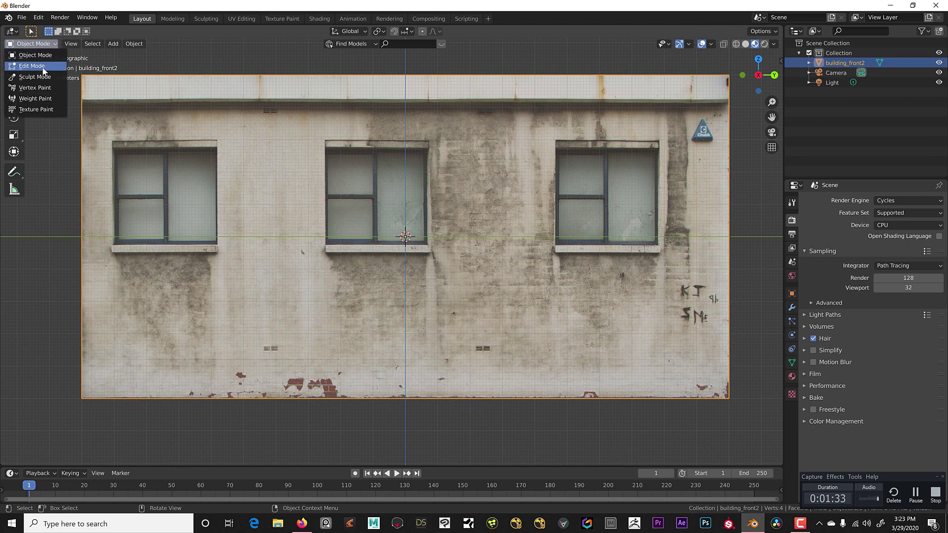
pyautogui.click(43, 66)
pyautogui.click(14, 260)
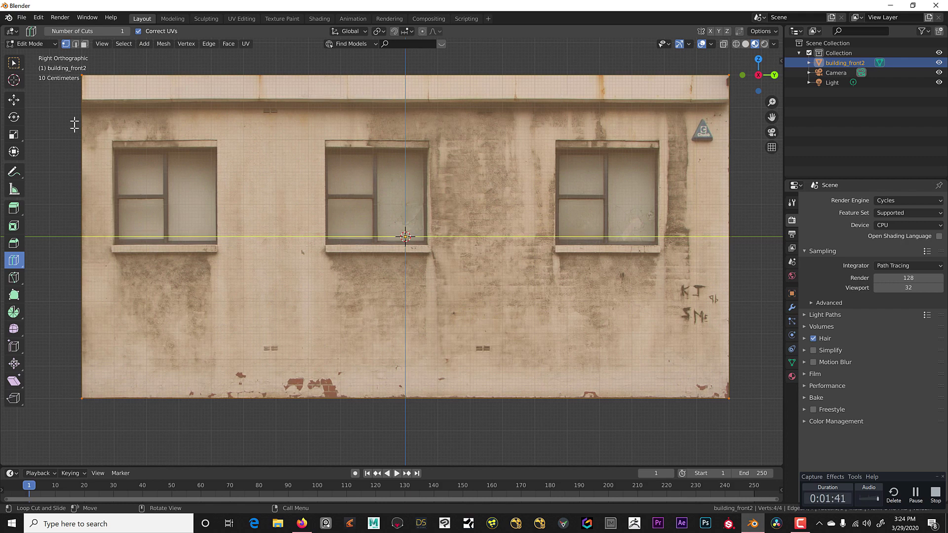
pyautogui.moveTo(96, 229); pyautogui.dragTo(99, 93)
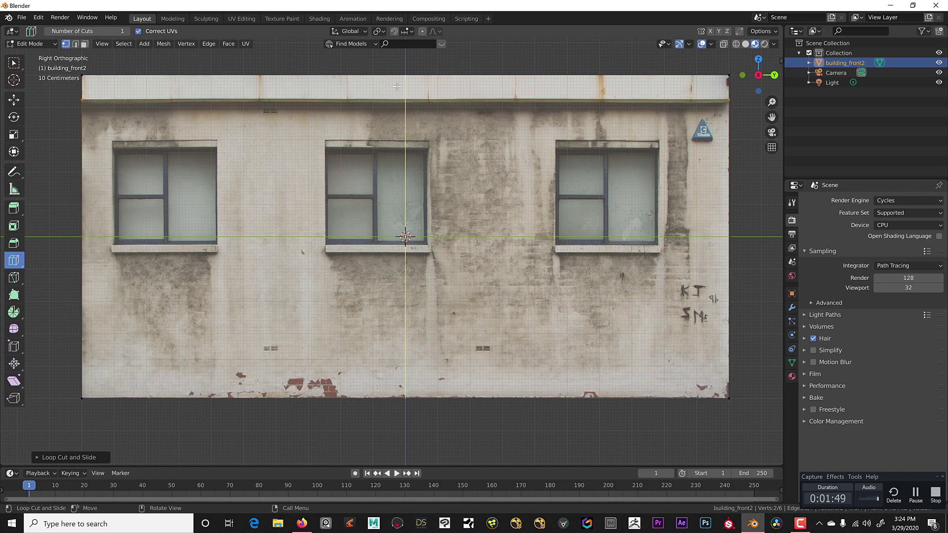
# Add vertical loop cuts at the left, middle and right window edges and near the right end.
pyautogui.moveTo(399, 78); pyautogui.dragTo(108, 97)
pyautogui.moveTo(429, 87); pyautogui.dragTo(220, 90)
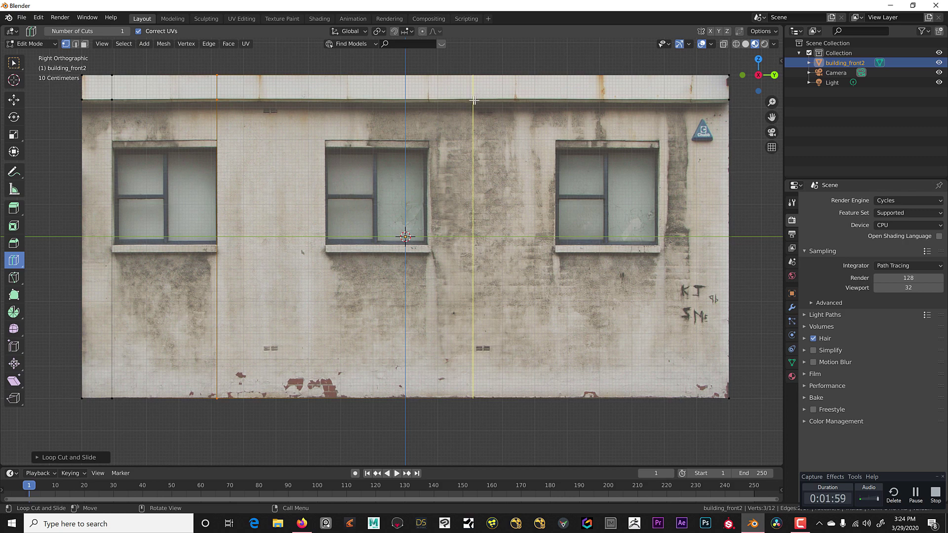
pyautogui.moveTo(473, 100); pyautogui.dragTo(327, 104)
pyautogui.moveTo(523, 110); pyautogui.dragTo(430, 110)
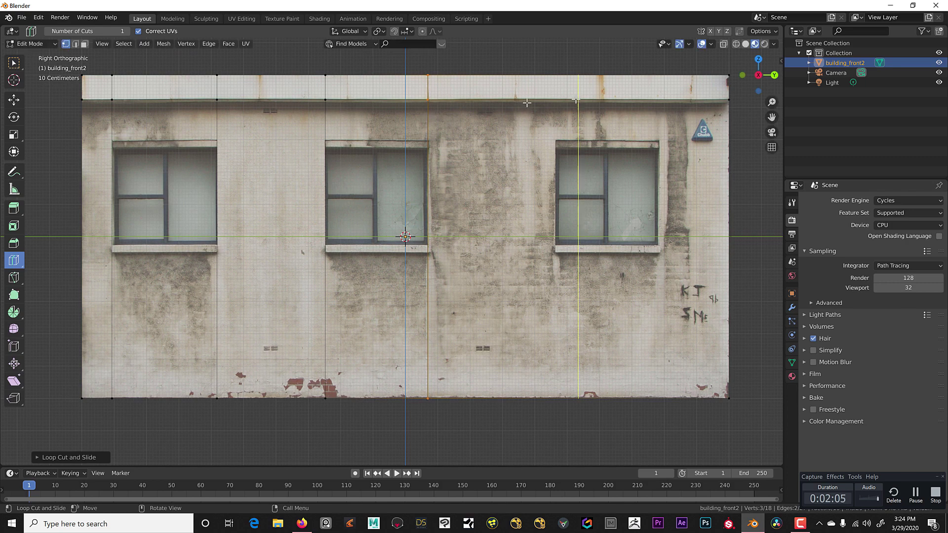
pyautogui.moveTo(577, 106); pyautogui.dragTo(555, 106)
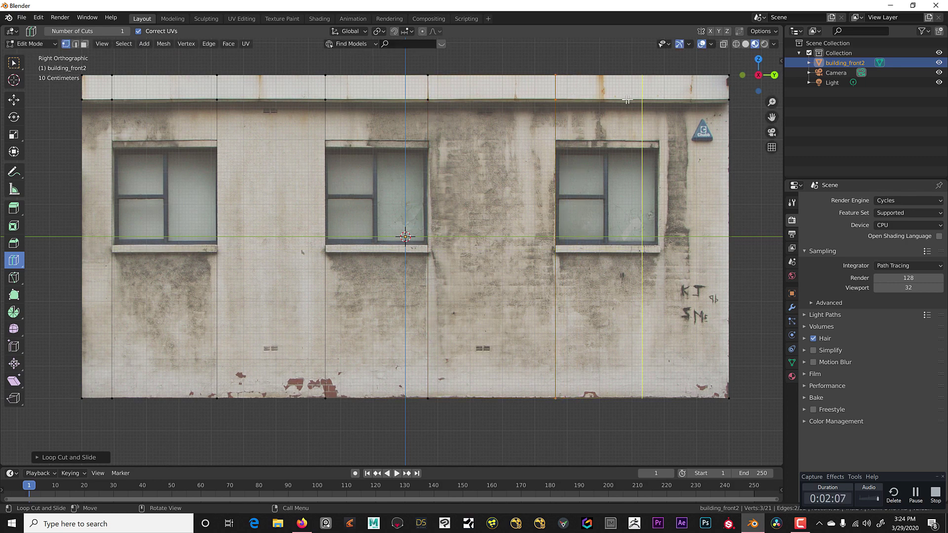
pyautogui.moveTo(637, 112); pyautogui.dragTo(657, 114)
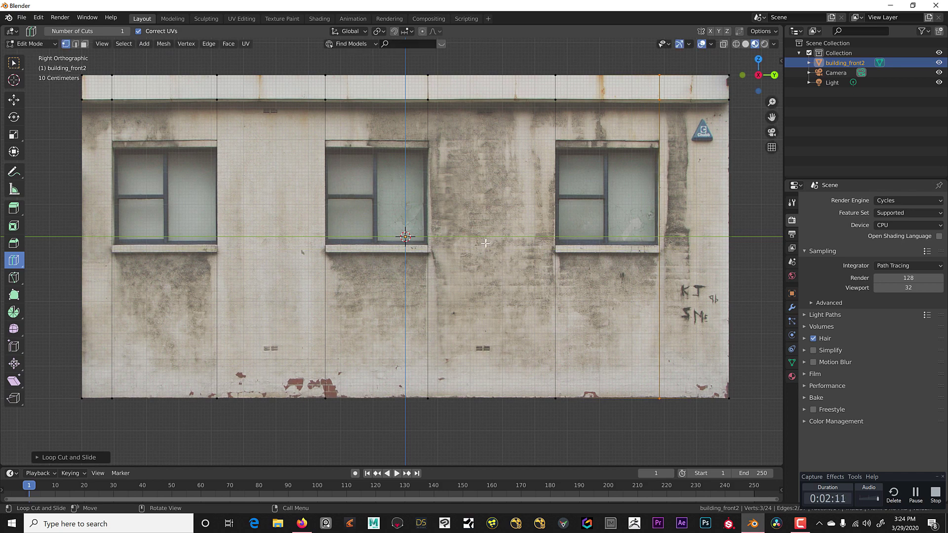
# Add horizontal loop cuts along the window tops, just above them, and at the sills.
pyautogui.moveTo(718, 243); pyautogui.dragTo(705, 143)
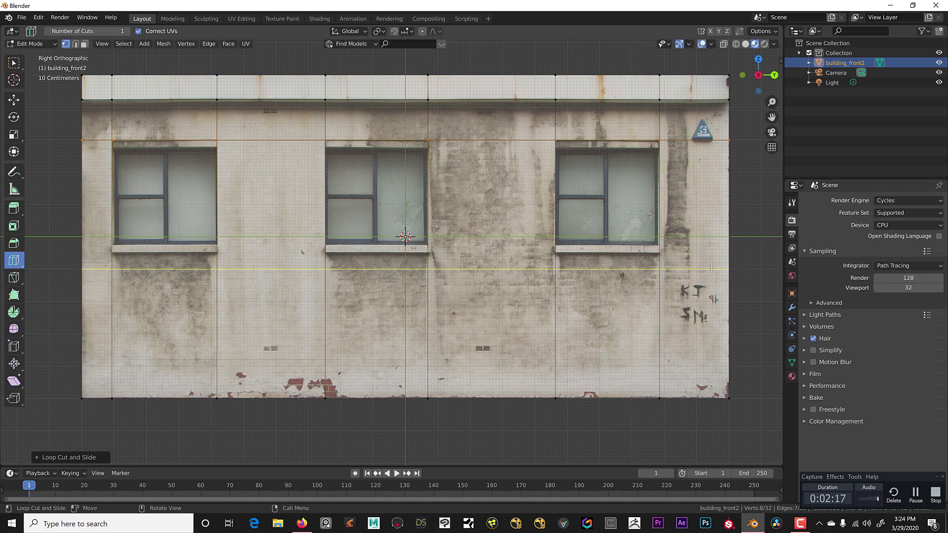
pyautogui.moveTo(708, 269); pyautogui.dragTo(702, 147)
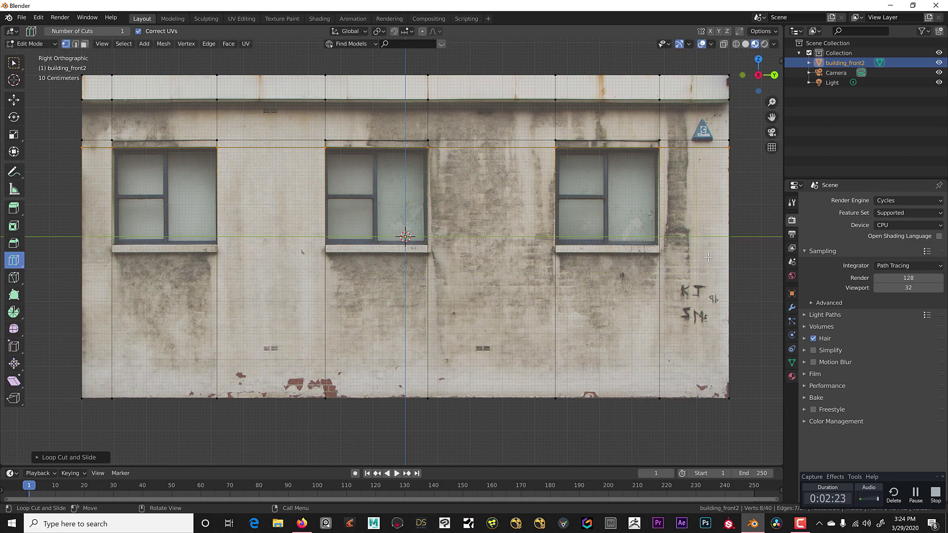
pyautogui.moveTo(719, 263); pyautogui.dragTo(720, 235)
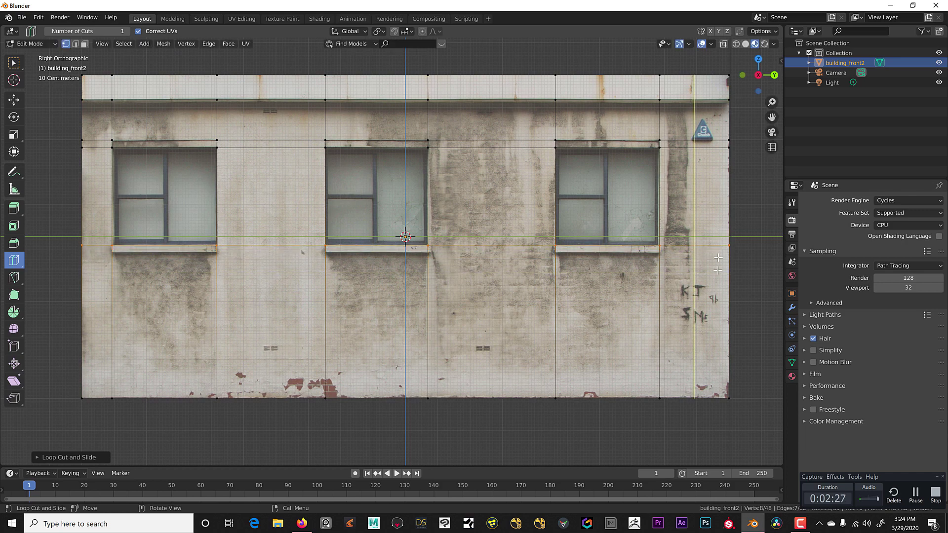
# Add horizontal loops below the sills, along the sill line and across the windows, removing stray loops.
pyautogui.moveTo(709, 317); pyautogui.dragTo(712, 249)
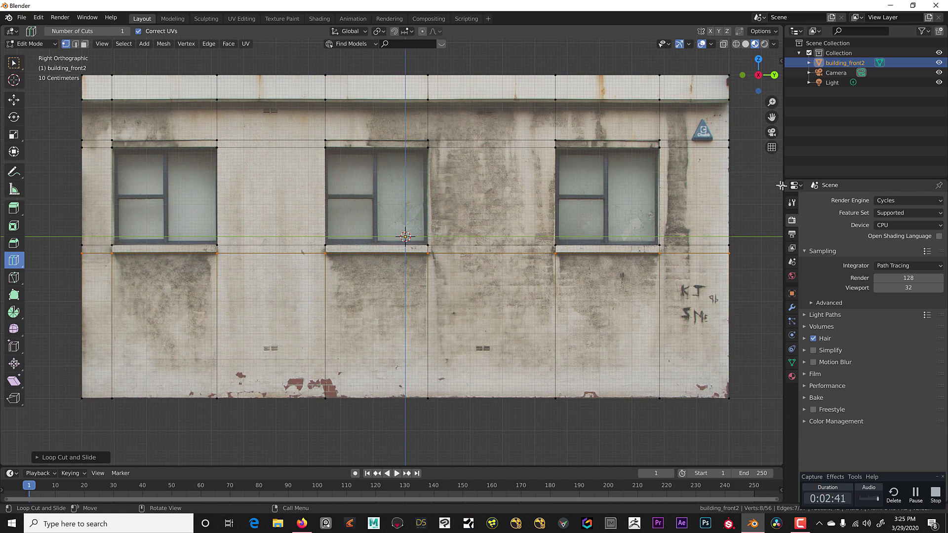
pyautogui.moveTo(725, 197); pyautogui.dragTo(726, 152)
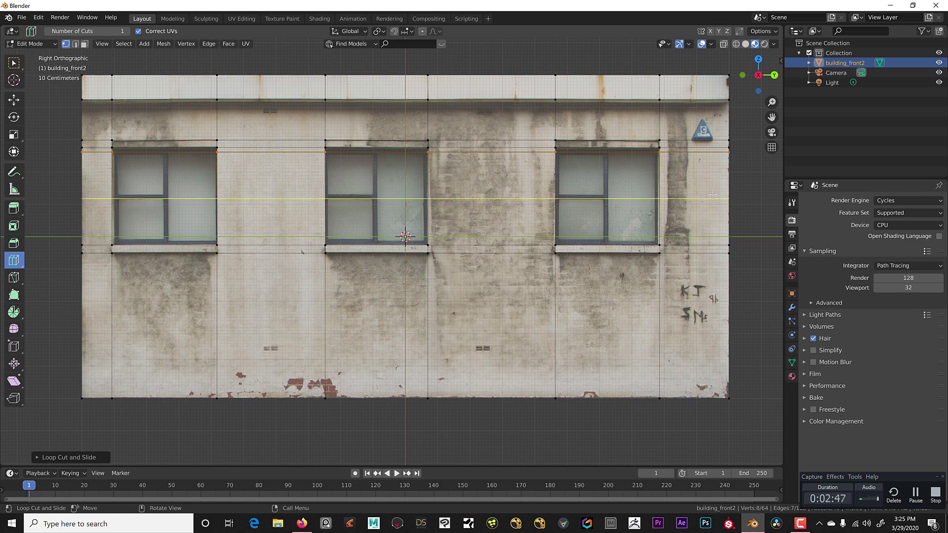
pyautogui.moveTo(712, 195); pyautogui.dragTo(716, 154)
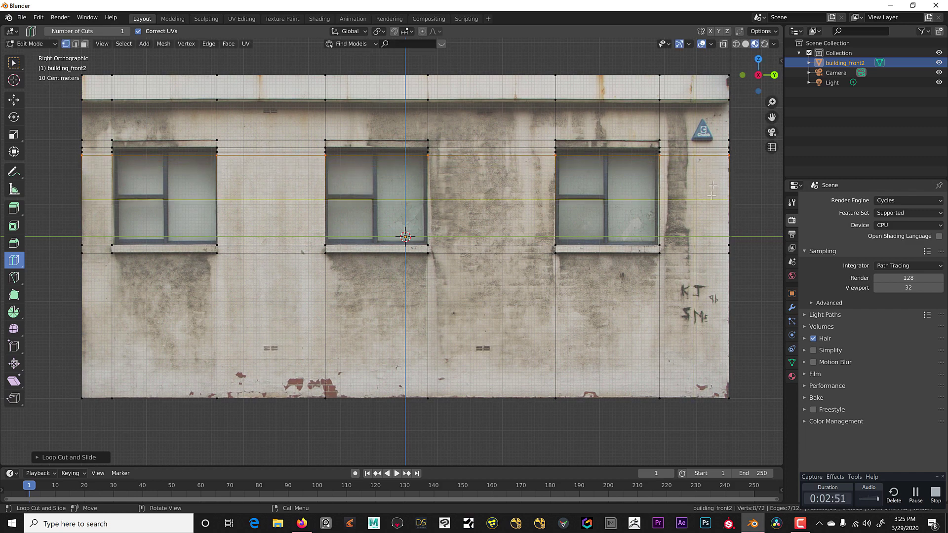
pyautogui.moveTo(710, 196); pyautogui.dragTo(713, 194)
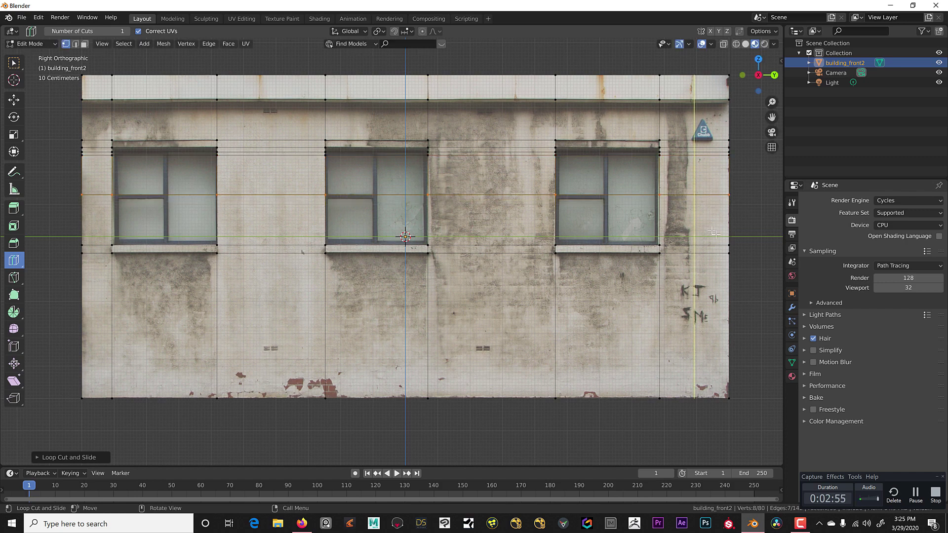
pyautogui.moveTo(717, 203)
pyautogui.mouseDown()
pyautogui.moveTo(717, 194)
pyautogui.moveTo(713, 241)
pyautogui.moveTo(719, 218)
pyautogui.mouseUp()
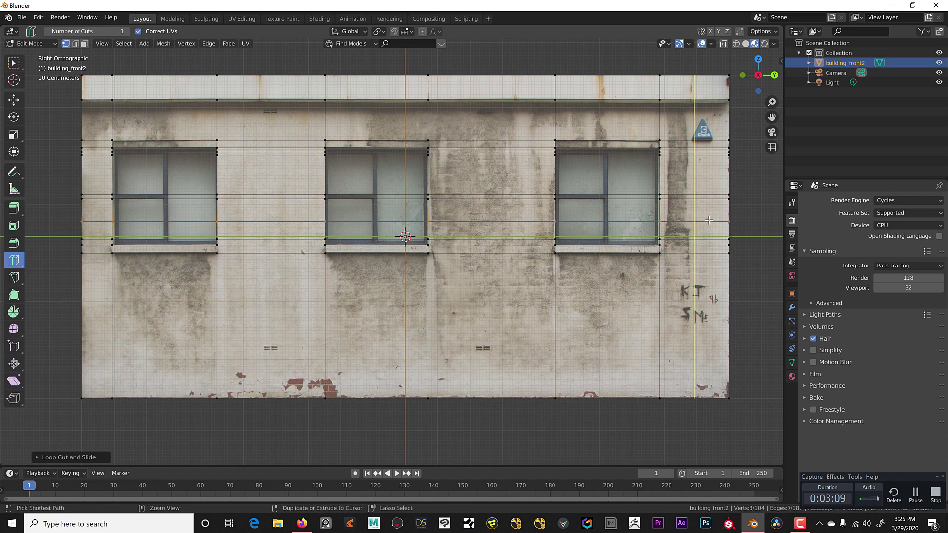
pyautogui.hotkey('ctrl', 'x')
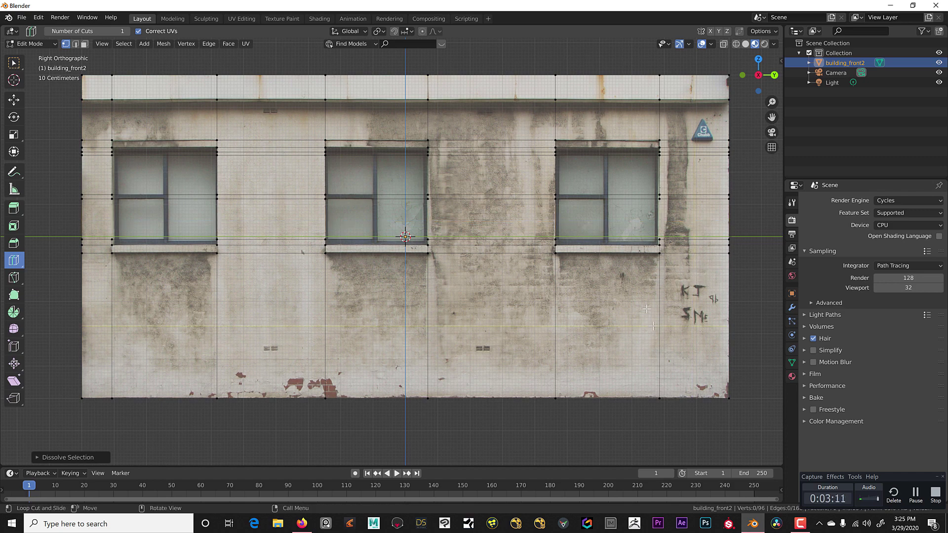
pyautogui.moveTo(720, 324); pyautogui.dragTo(720, 275)
pyautogui.hotkey('ctrl', 'z')
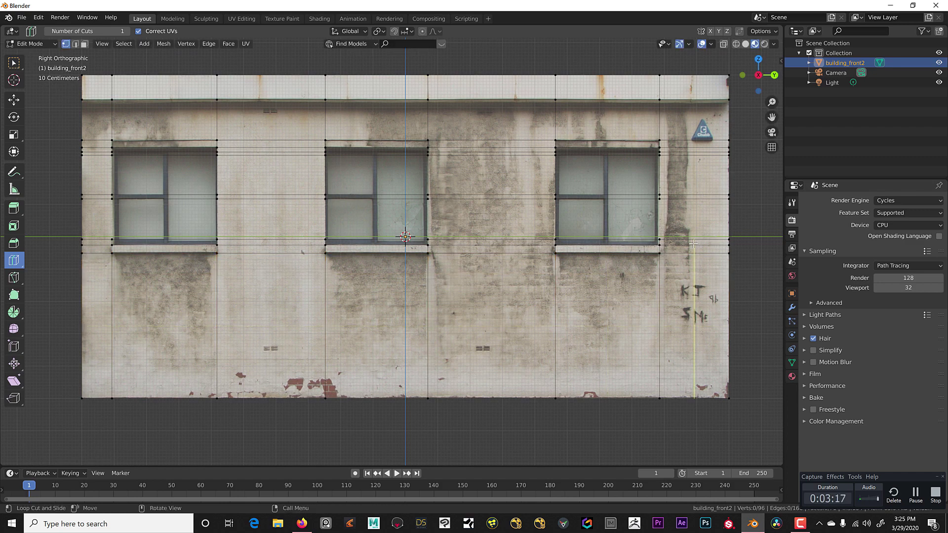
pyautogui.moveTo(728, 242); pyautogui.dragTo(729, 241)
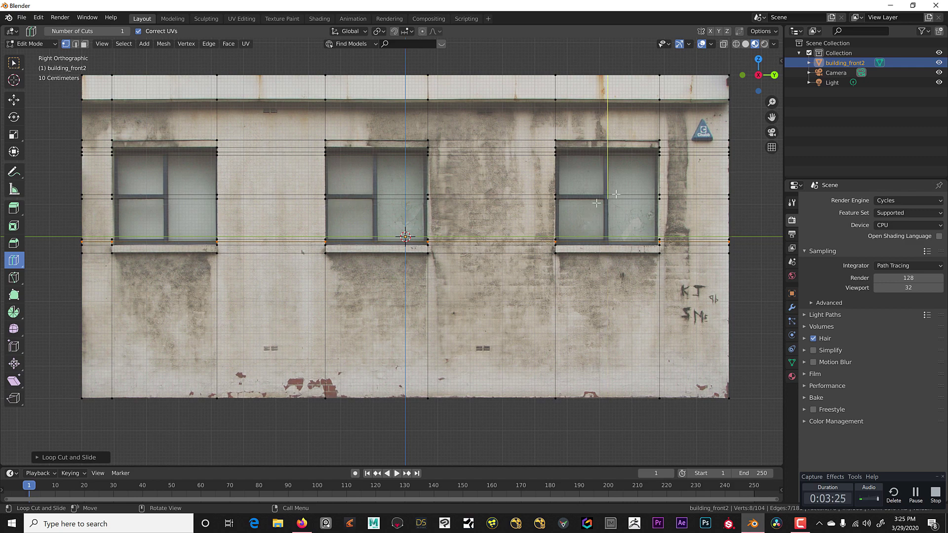
# Add vertical loops through the right window and along both sides of the middle window.
pyautogui.click(609, 114)
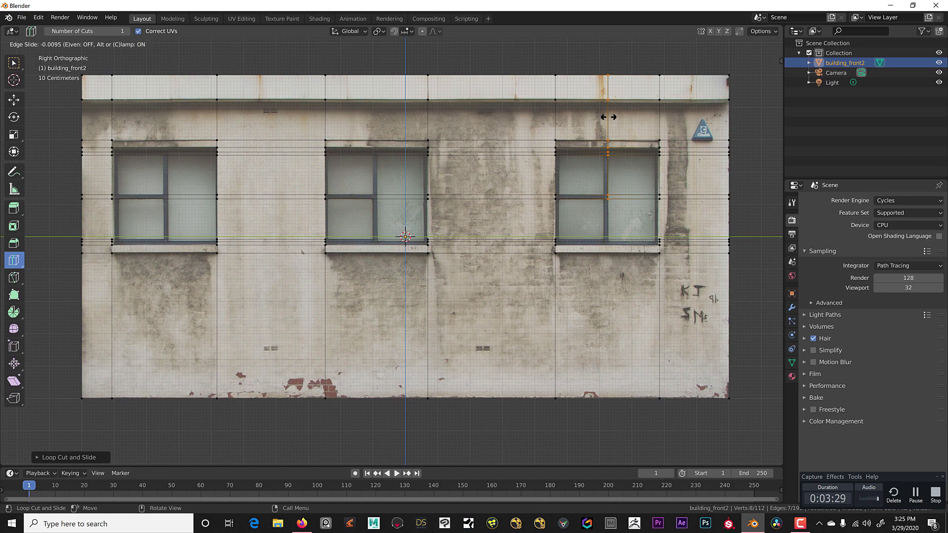
pyautogui.click(609, 117)
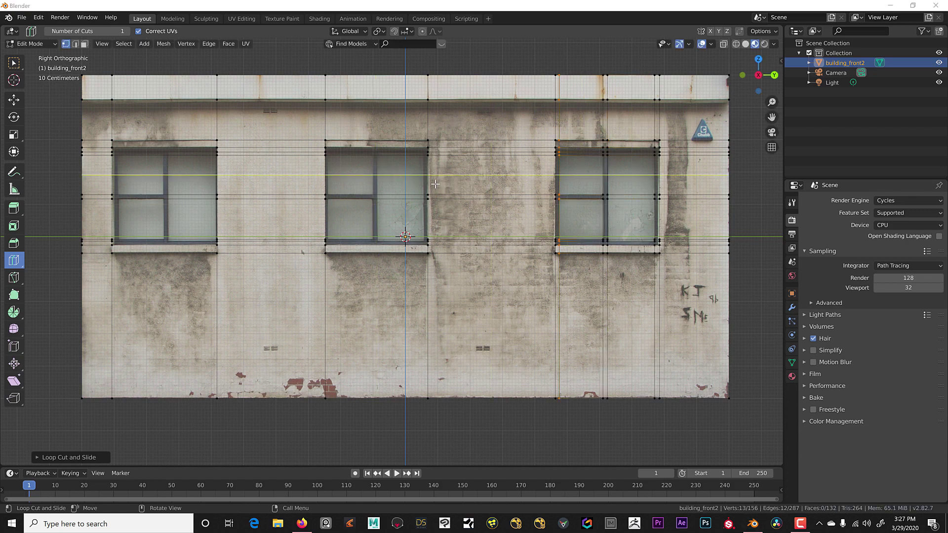
pyautogui.click(388, 183)
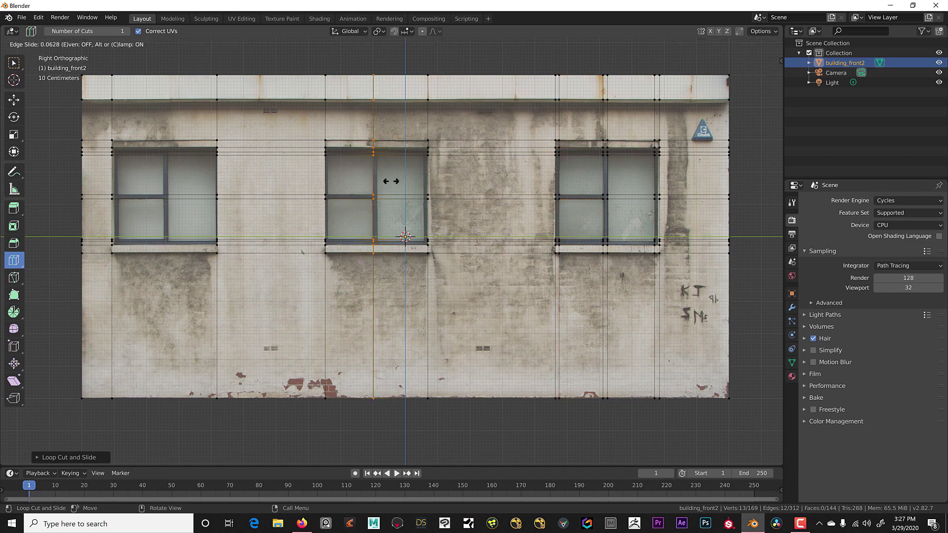
pyautogui.click(395, 182)
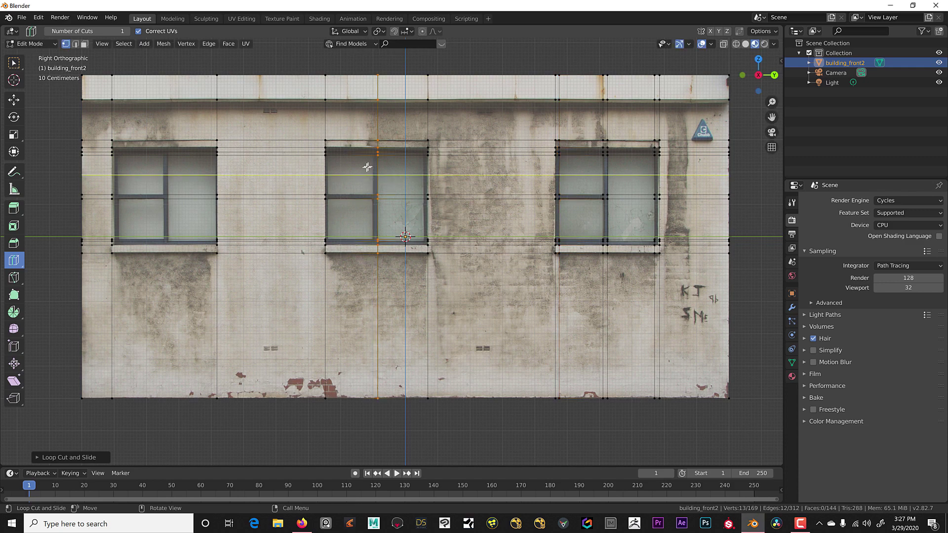
pyautogui.moveTo(347, 180); pyautogui.dragTo(421, 183)
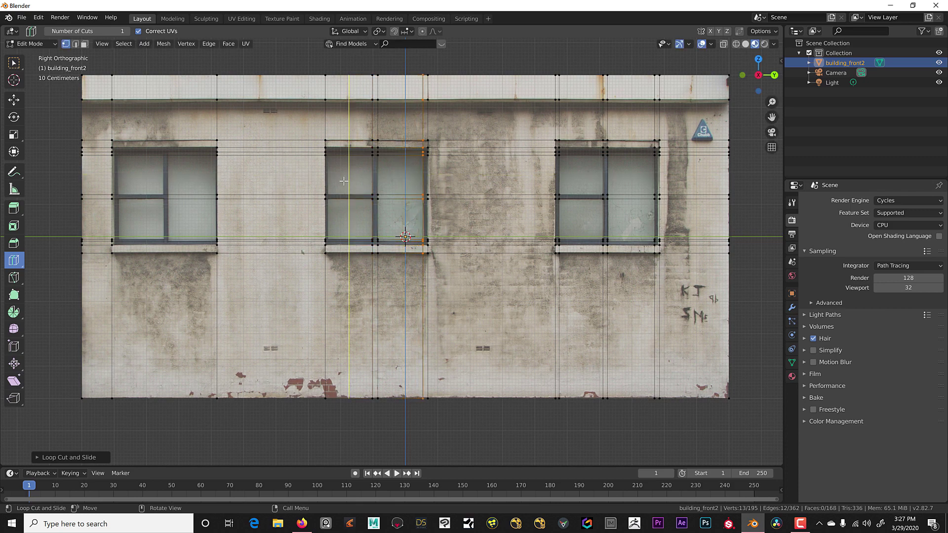
pyautogui.moveTo(346, 181); pyautogui.dragTo(322, 184)
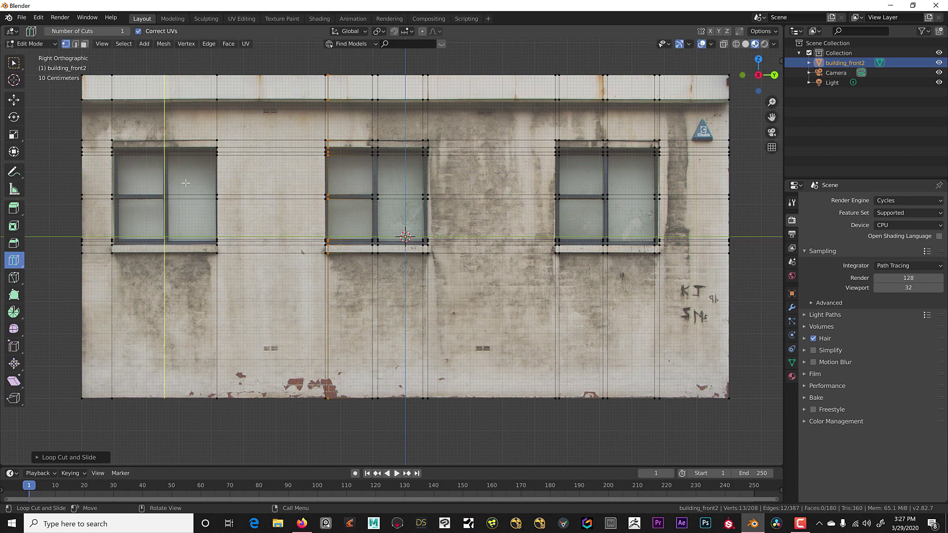
# Add vertical loops at the left window's edges and through its right pane.
pyautogui.moveTo(186, 183); pyautogui.dragTo(169, 192)
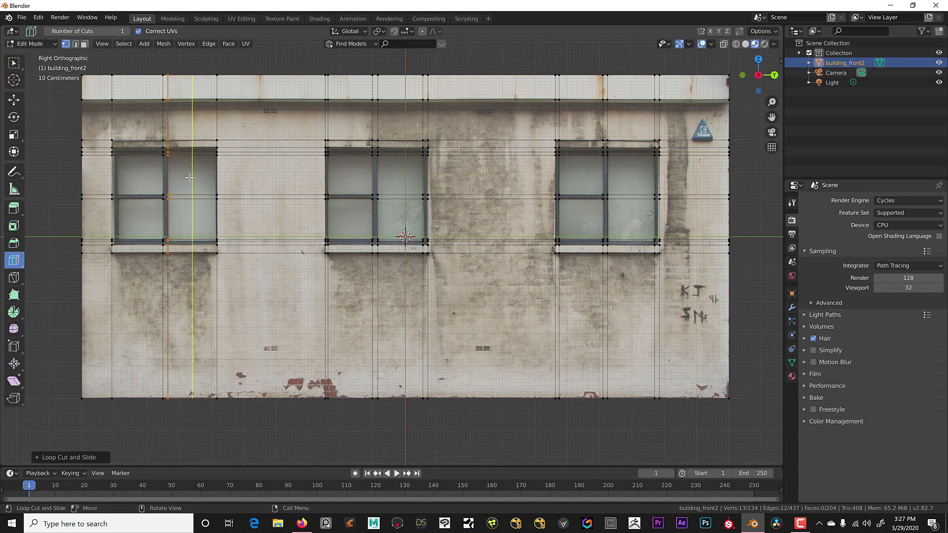
pyautogui.moveTo(192, 179); pyautogui.dragTo(211, 185)
pyautogui.moveTo(144, 185); pyautogui.dragTo(127, 190)
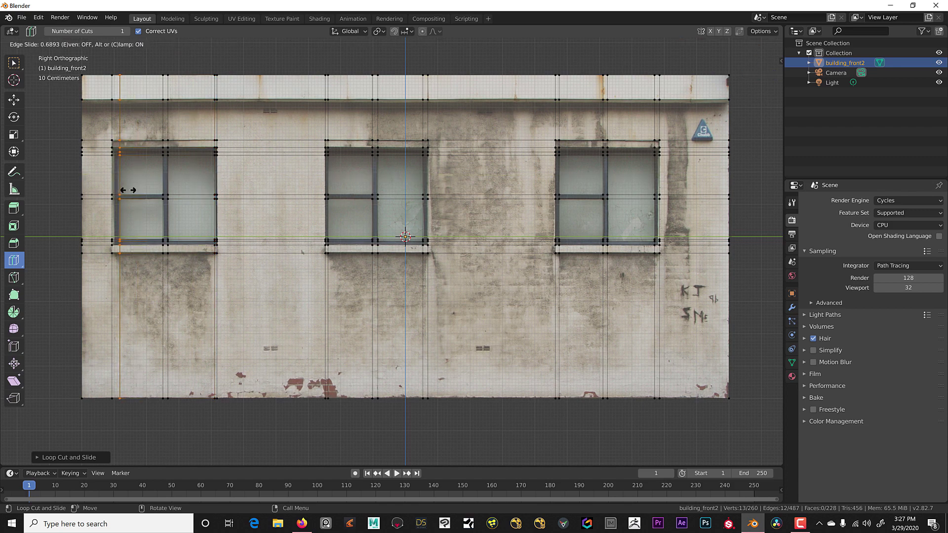
pyautogui.moveTo(128, 191); pyautogui.dragTo(127, 191)
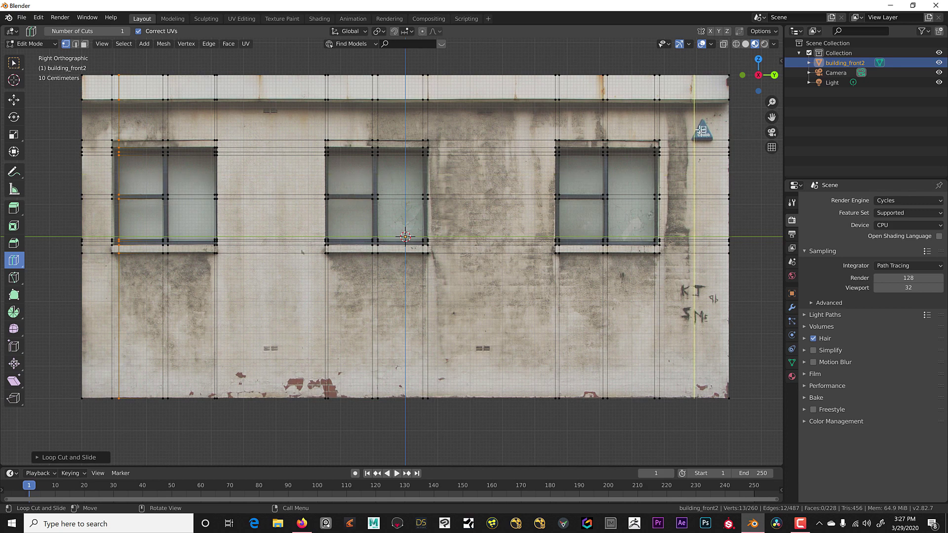
# Knife-cut around the small triangular sign near the facade's top right.
pyautogui.click(14, 278)
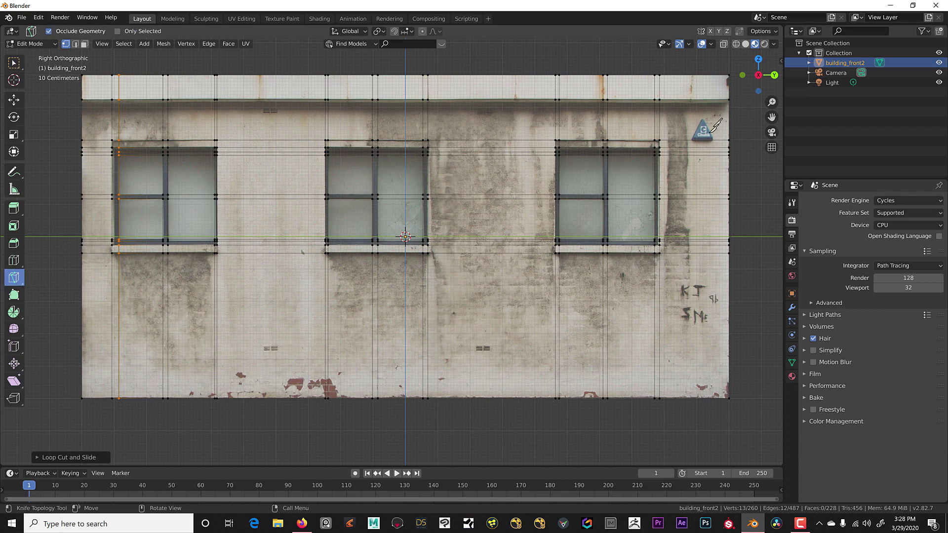
pyautogui.click(689, 140)
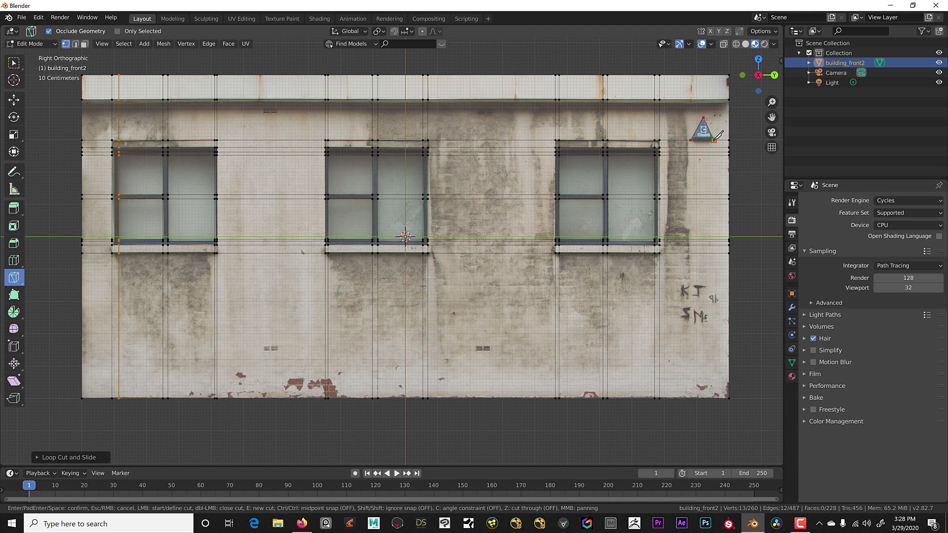
pyautogui.press('Return')
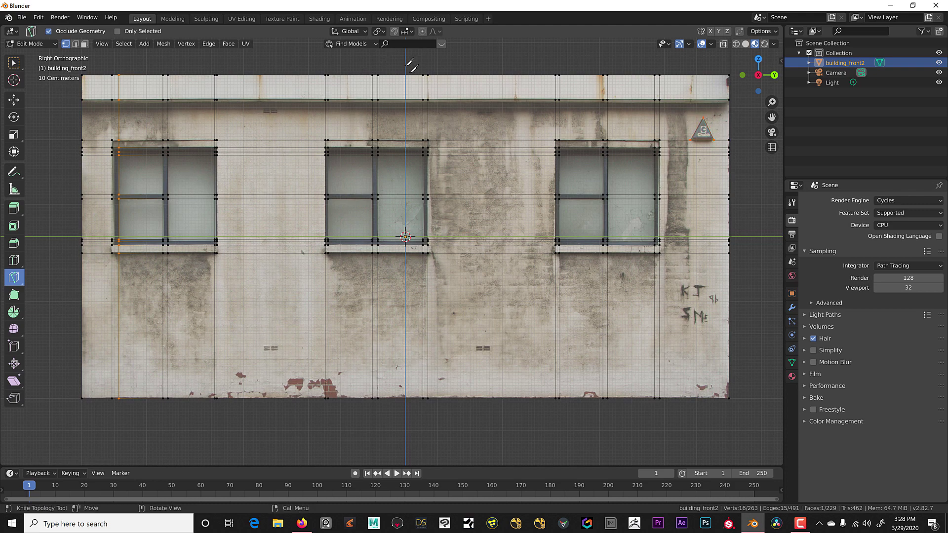
# Orbit to a perspective view, select a corner vertex and switch to Face select mode.
pyautogui.moveTo(416, 63); pyautogui.dragTo(480, 82, button='middle')
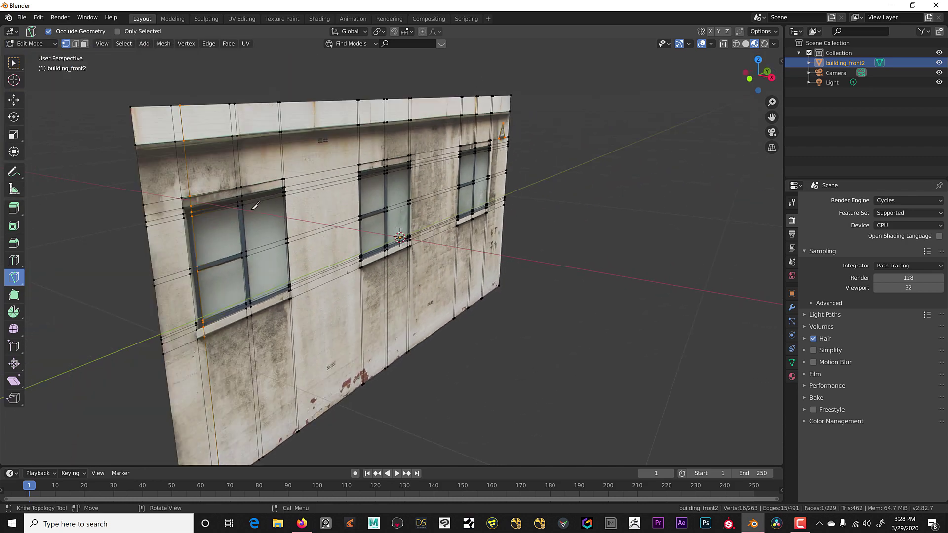
pyautogui.moveTo(255, 205); pyautogui.dragTo(111, 163, button='middle')
pyautogui.click(13, 63)
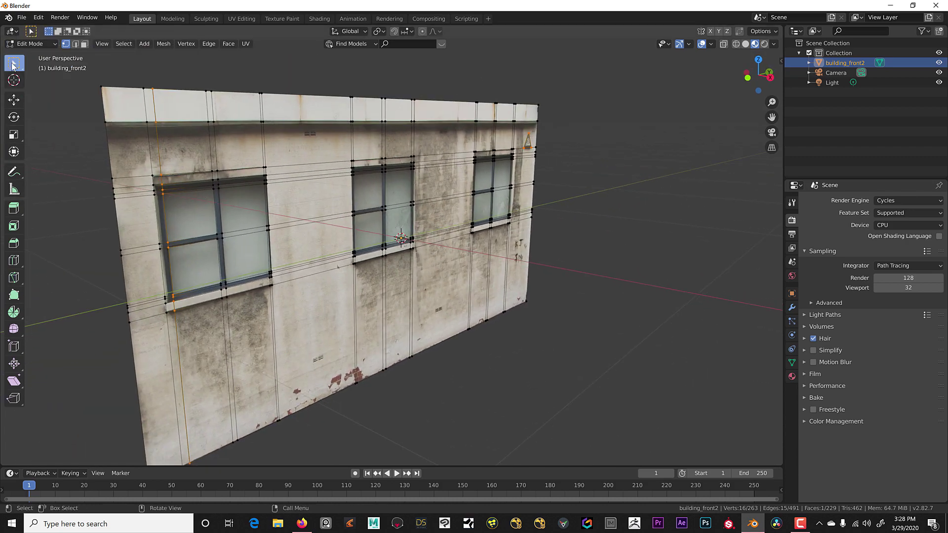
pyautogui.click(131, 102)
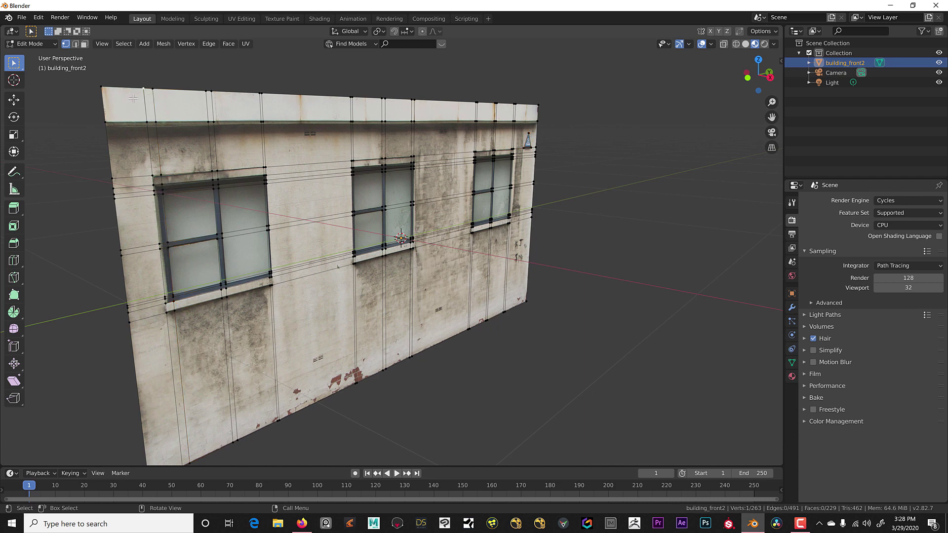
pyautogui.click(85, 46)
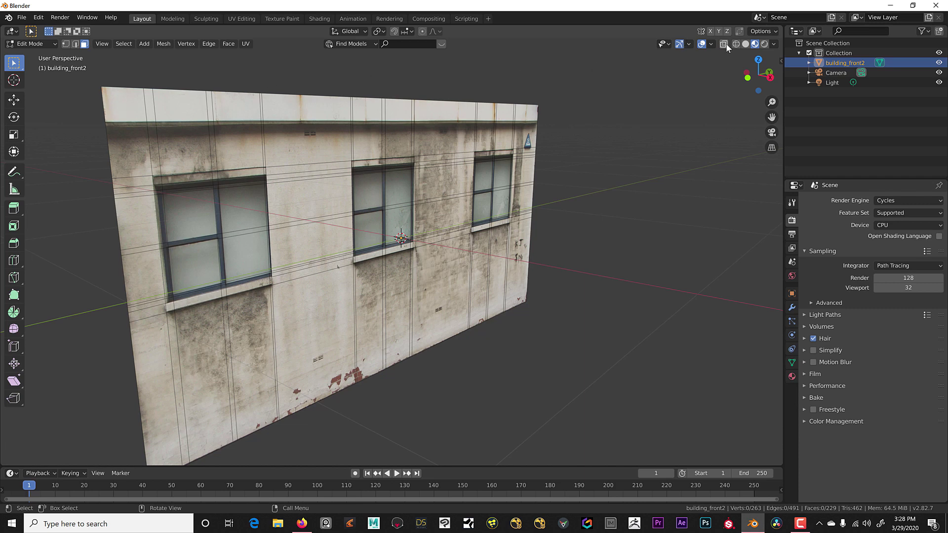
# Select a top ledge face, then view the facade in Rendered shading with X-ray on.
pyautogui.click(320, 103)
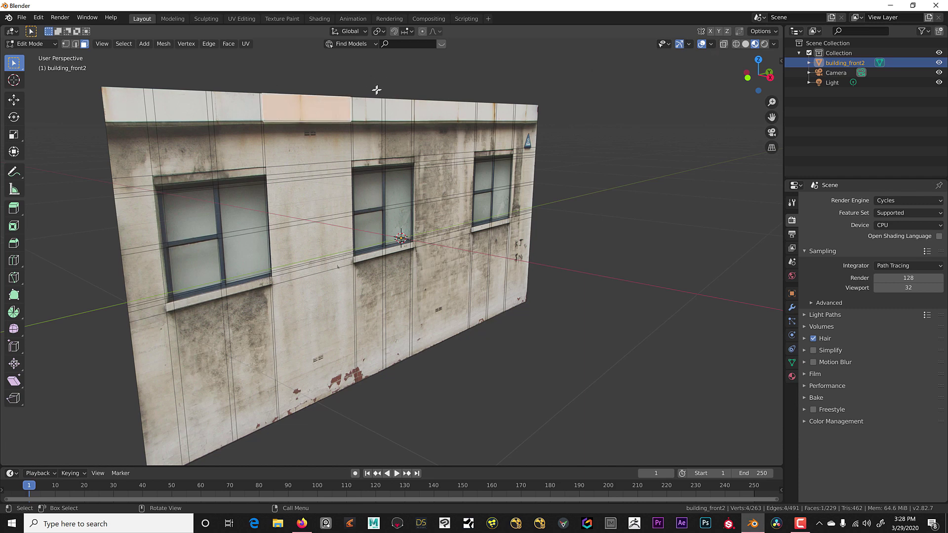
pyautogui.moveTo(376, 89); pyautogui.dragTo(359, 90, button='middle')
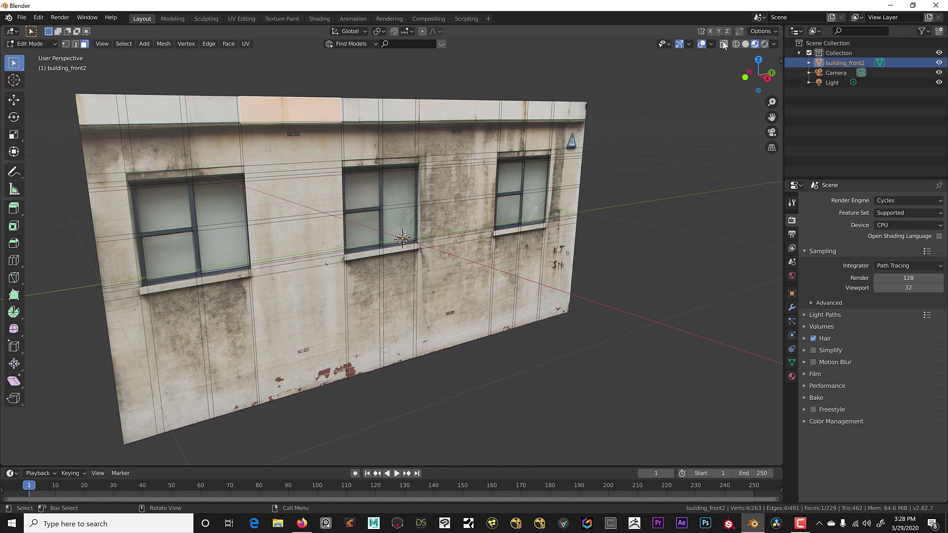
pyautogui.click(763, 44)
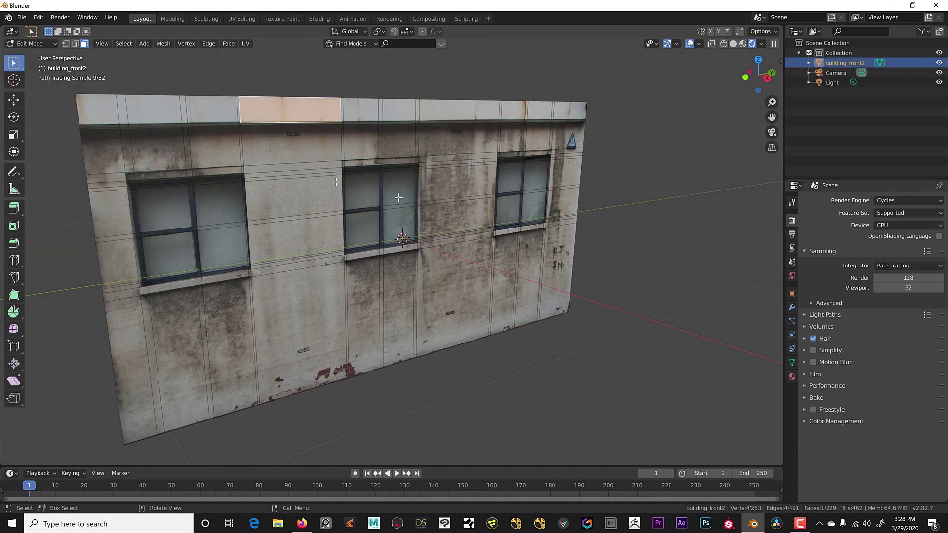
pyautogui.click(710, 44)
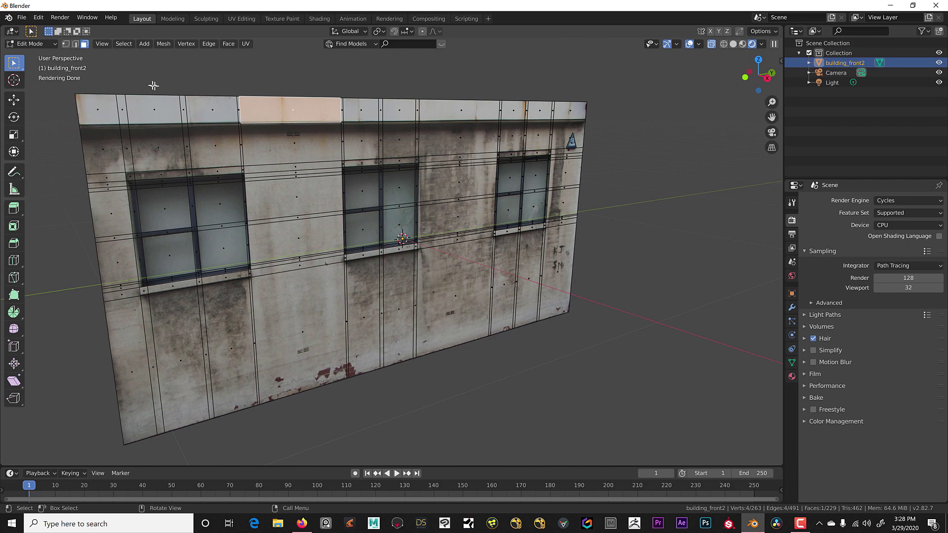
# Extrude the top row of faces outward about 0.1 m to form the roof ledge.
pyautogui.moveTo(153, 85); pyautogui.dragTo(135, 78, button='middle')
pyautogui.moveTo(93, 89); pyautogui.dragTo(692, 121)
pyautogui.press('r')
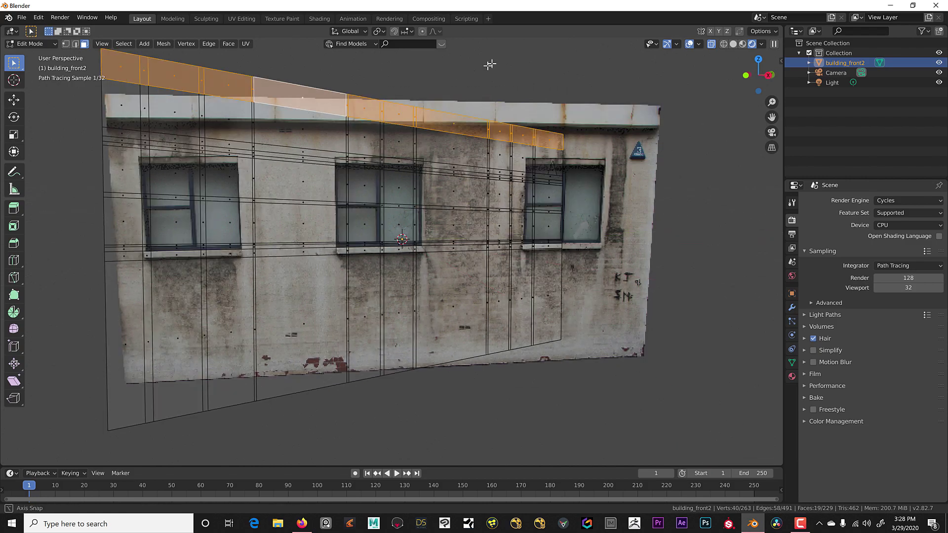
pyautogui.moveTo(489, 64); pyautogui.dragTo(489, 85, button='middle')
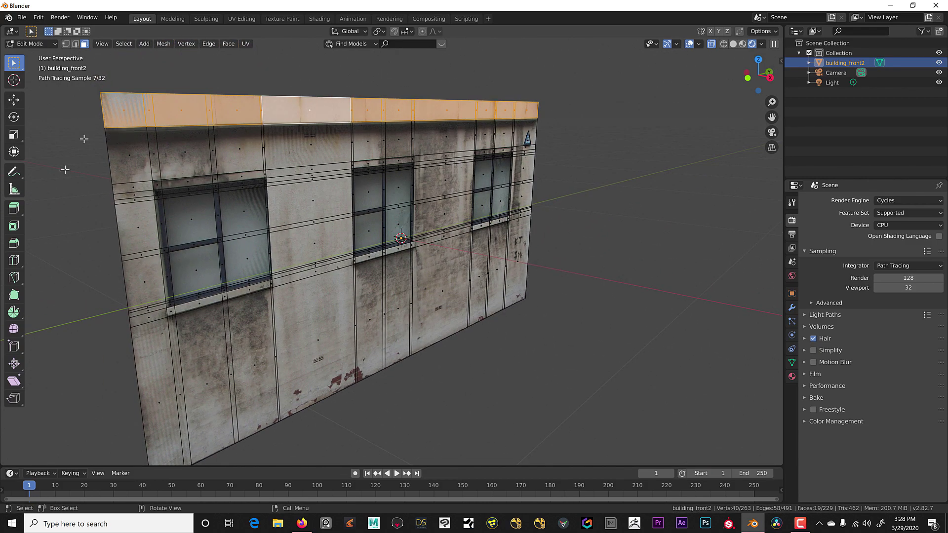
pyautogui.click(20, 209)
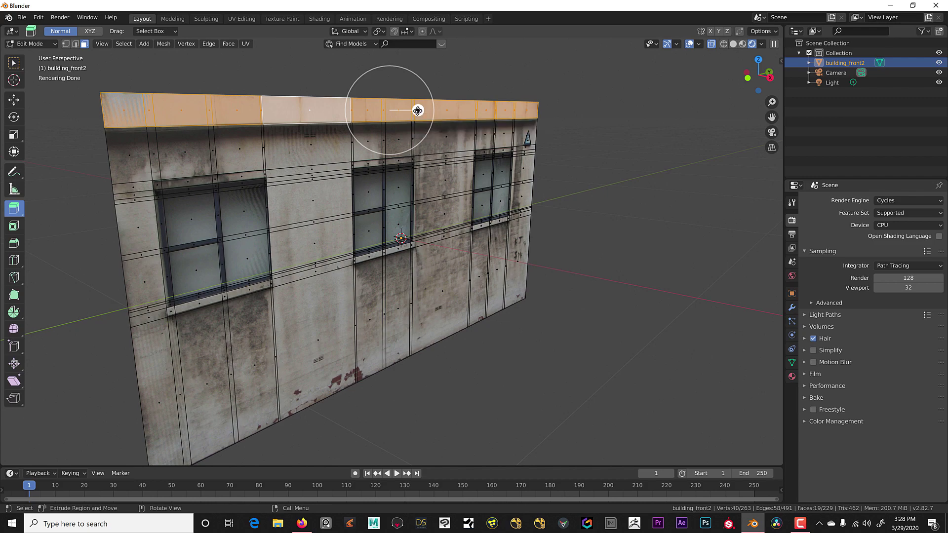
pyautogui.moveTo(418, 111); pyautogui.dragTo(440, 108)
pyautogui.click(666, 228)
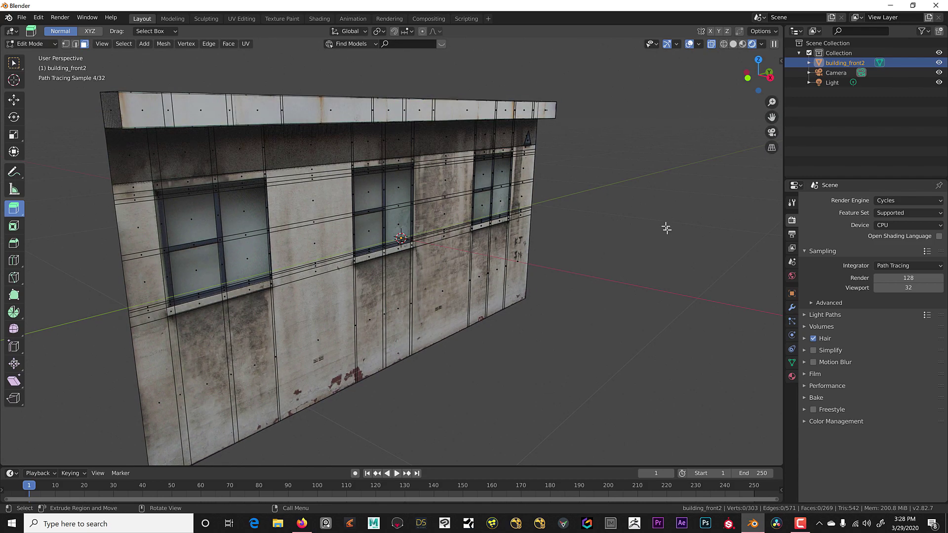
pyautogui.moveTo(666, 228)
pyautogui.mouseDown(button='middle')
pyautogui.moveTo(673, 203)
pyautogui.moveTo(714, 205)
pyautogui.moveTo(645, 213)
pyautogui.moveTo(665, 218)
pyautogui.mouseUp(button='middle')
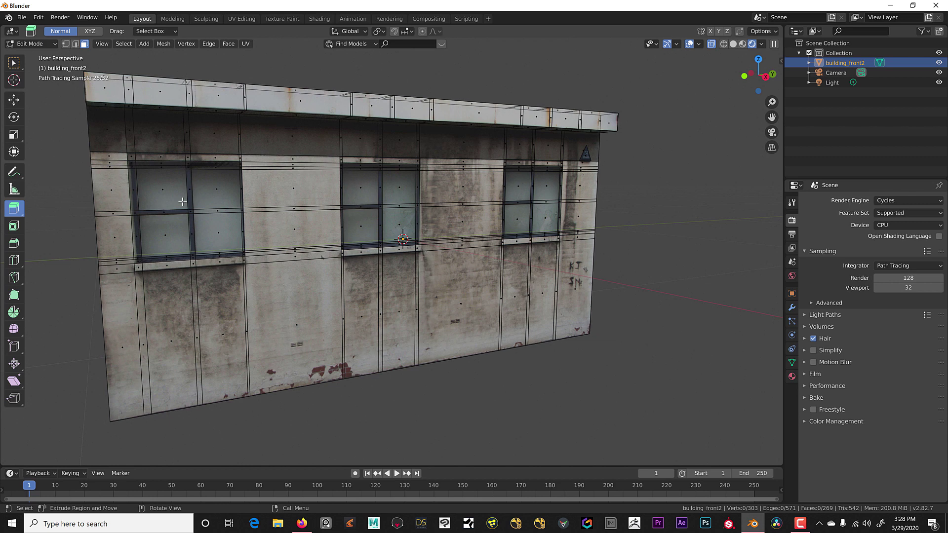
# Select the sill faces of all three windows across the wall.
pyautogui.click(139, 269)
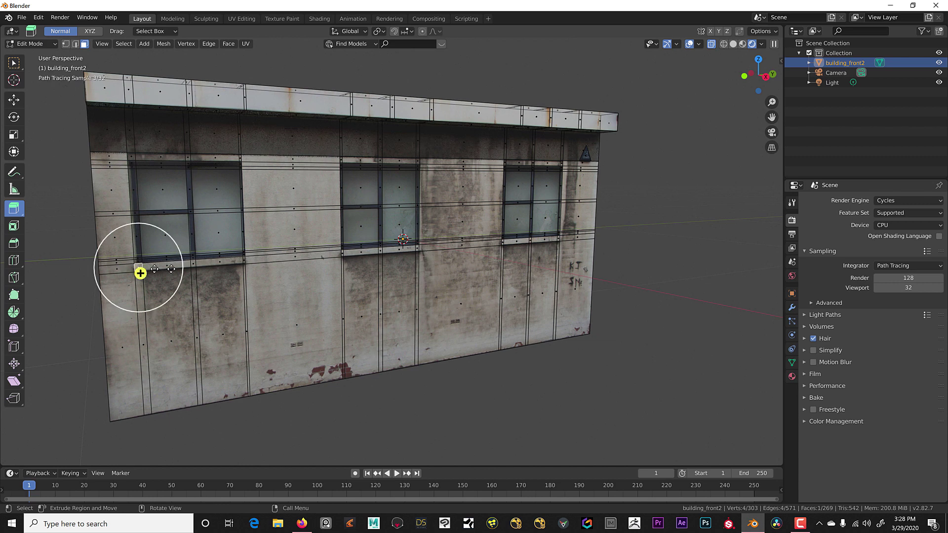
pyautogui.press('w')
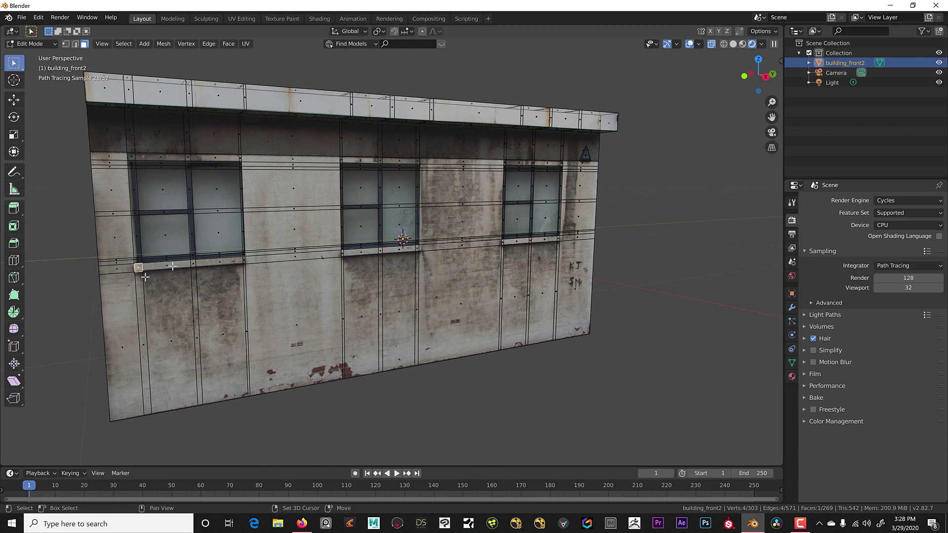
pyautogui.keyDown('shift'); pyautogui.click(168, 267); pyautogui.keyUp('shift')
pyautogui.keyDown('shift'); pyautogui.click(219, 262); pyautogui.keyUp('shift')
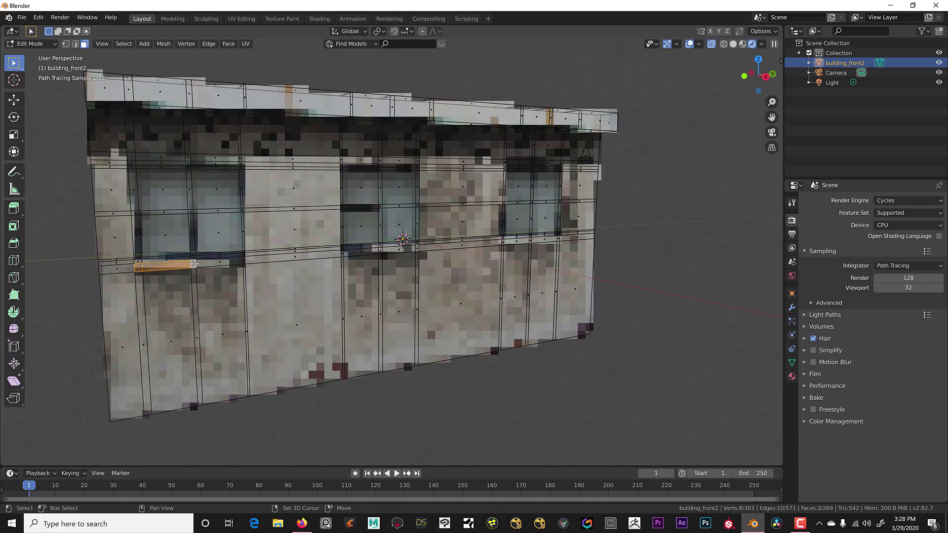
pyautogui.keyDown('shift'); pyautogui.click(245, 258); pyautogui.keyUp('shift')
pyautogui.moveTo(404, 242); pyautogui.dragTo(400, 247, button='middle')
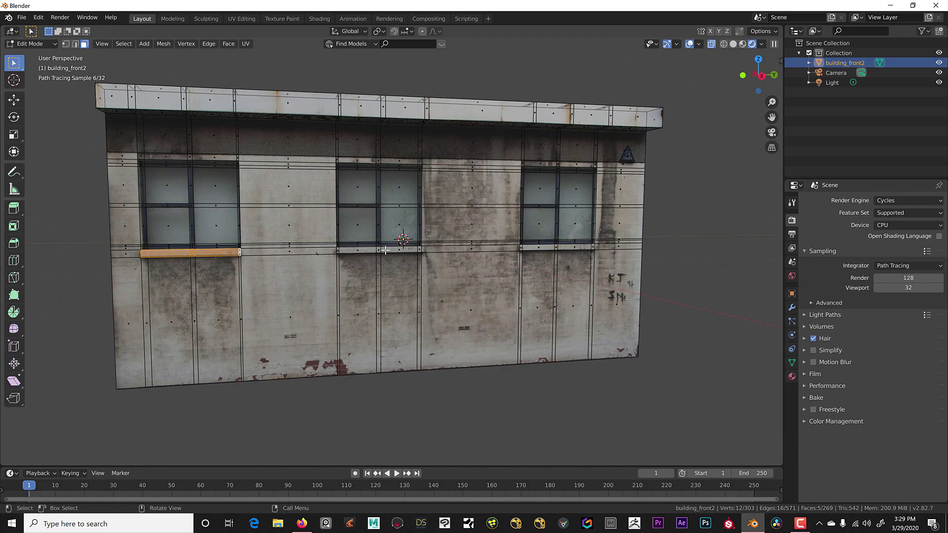
pyautogui.scroll(3, 385, 250)
pyautogui.moveTo(310, 246); pyautogui.dragTo(439, 250)
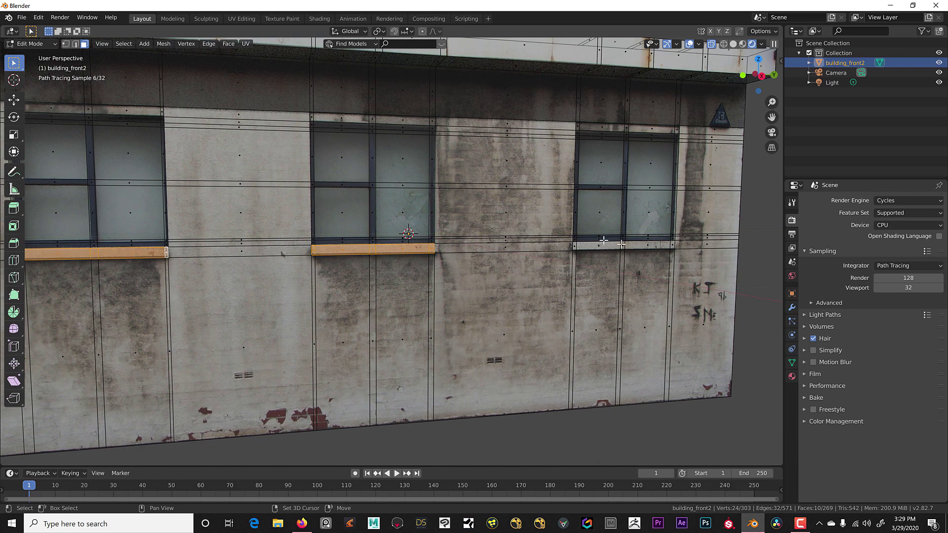
pyautogui.moveTo(571, 242); pyautogui.dragTo(679, 247)
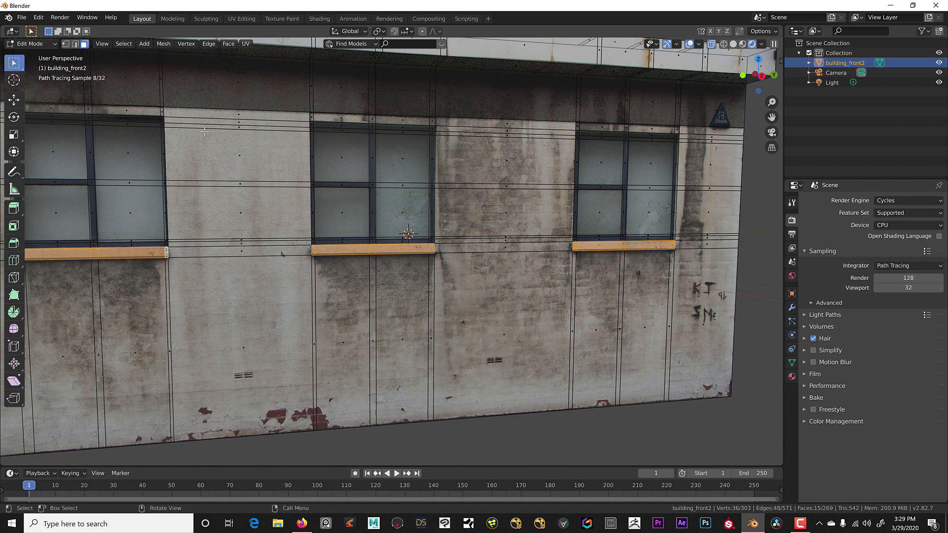
# Extrude the sills outward about 0.025 m and return to Right Orthographic view.
pyautogui.click(13, 209)
pyautogui.moveTo(415, 242); pyautogui.dragTo(453, 242, button='middle')
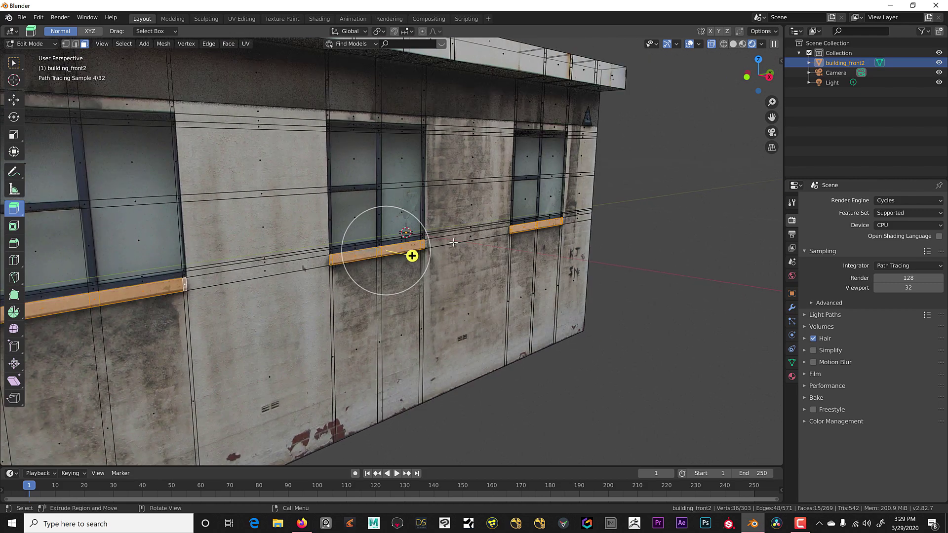
pyautogui.moveTo(414, 255); pyautogui.dragTo(424, 260)
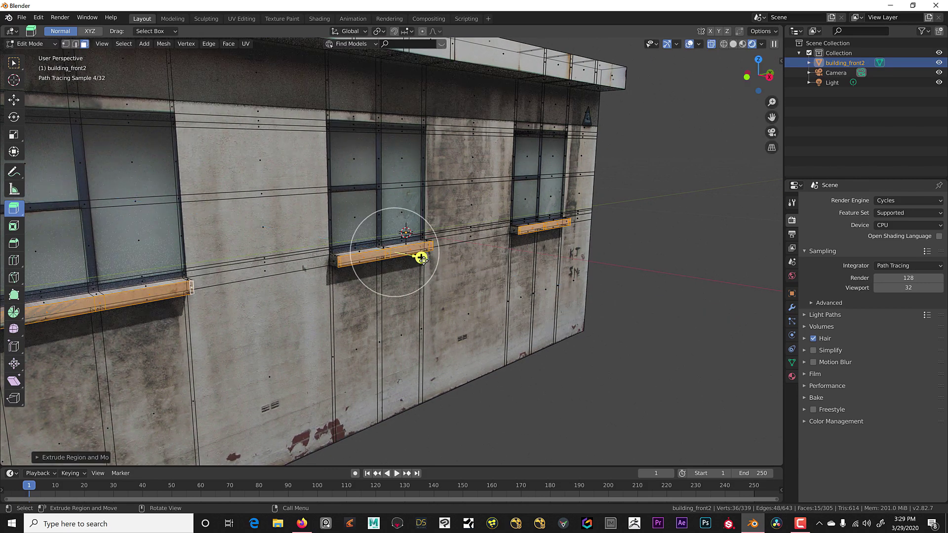
pyautogui.moveTo(432, 252); pyautogui.dragTo(434, 248, button='middle')
pyautogui.scroll(6, 434, 249)
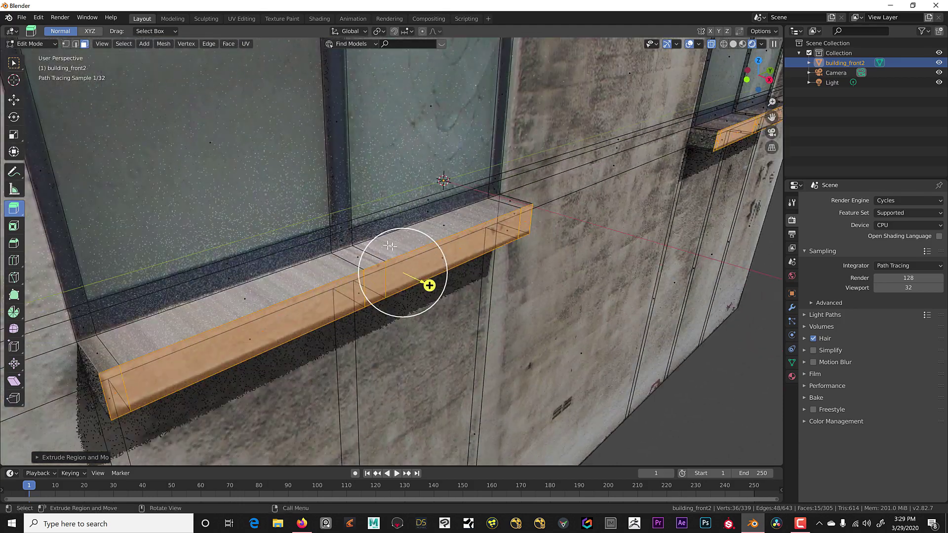
pyautogui.scroll(-5, 429, 285)
pyautogui.moveTo(423, 271); pyautogui.dragTo(405, 262, button='middle')
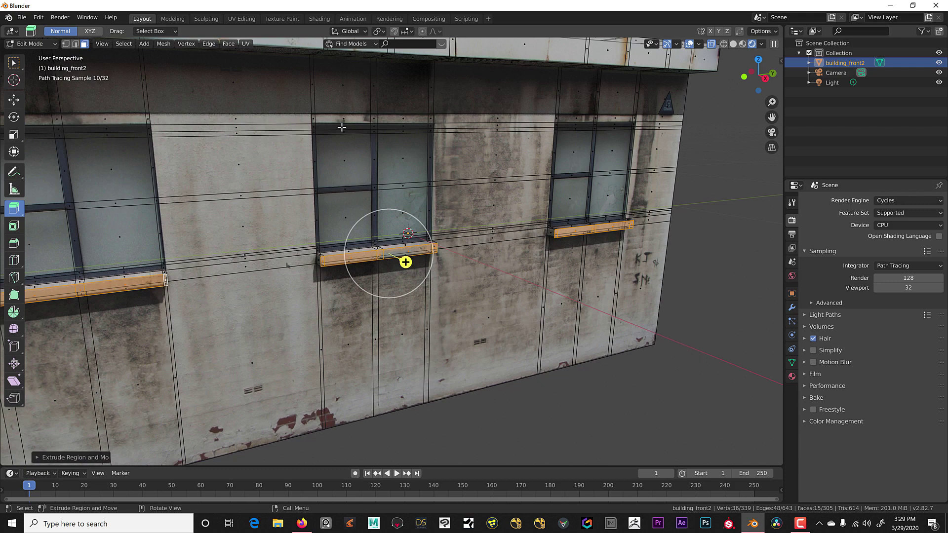
pyautogui.click(765, 78)
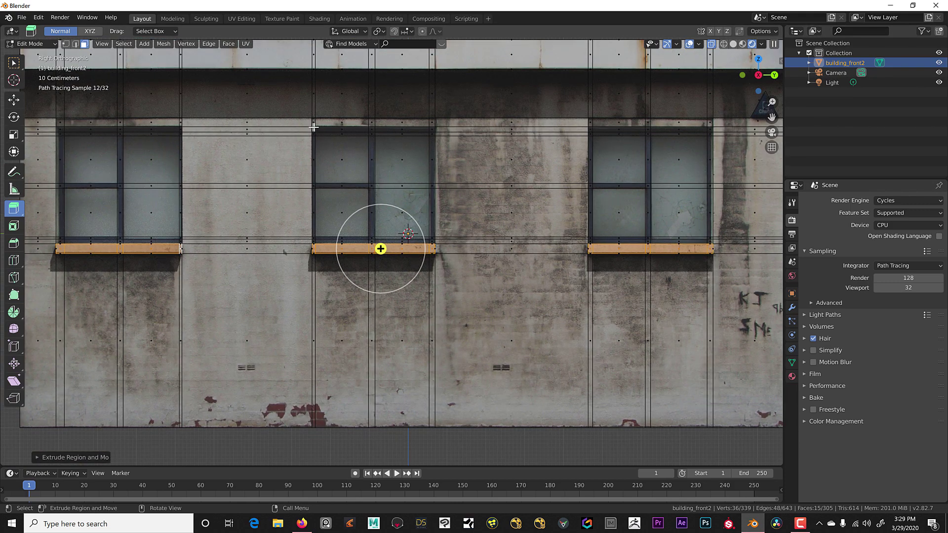
# Select the left, middle and right window faces and extrude them inward about 0.015 m.
pyautogui.moveTo(312, 127); pyautogui.dragTo(434, 242)
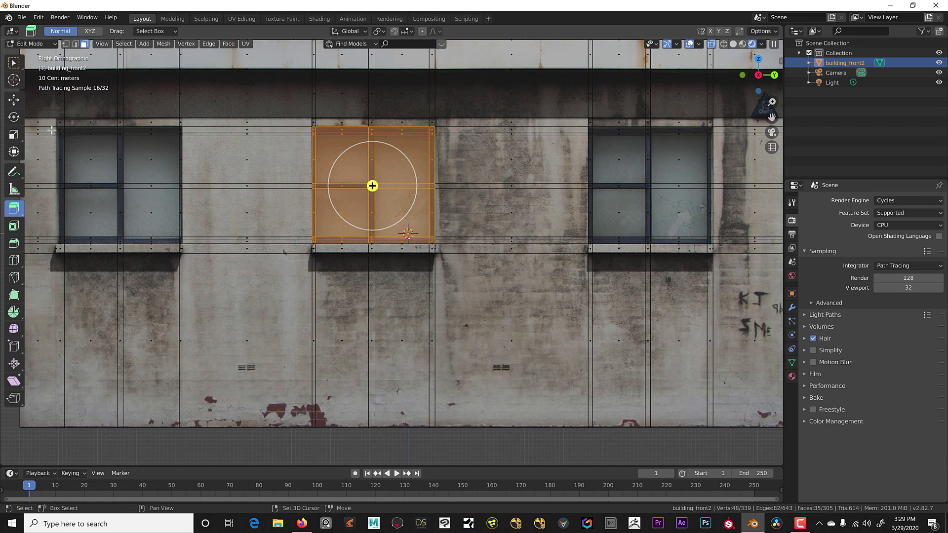
pyautogui.moveTo(56, 128); pyautogui.dragTo(182, 242)
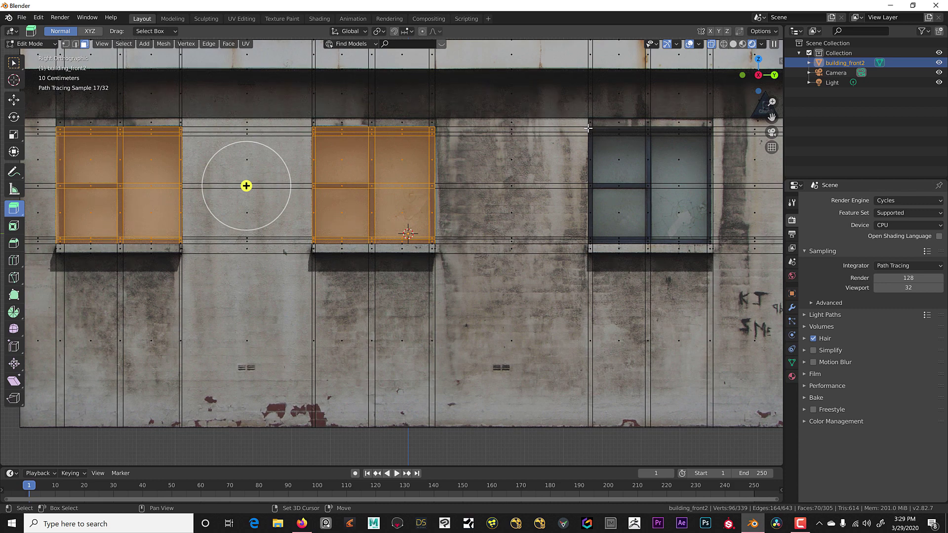
pyautogui.moveTo(589, 129); pyautogui.dragTo(710, 243)
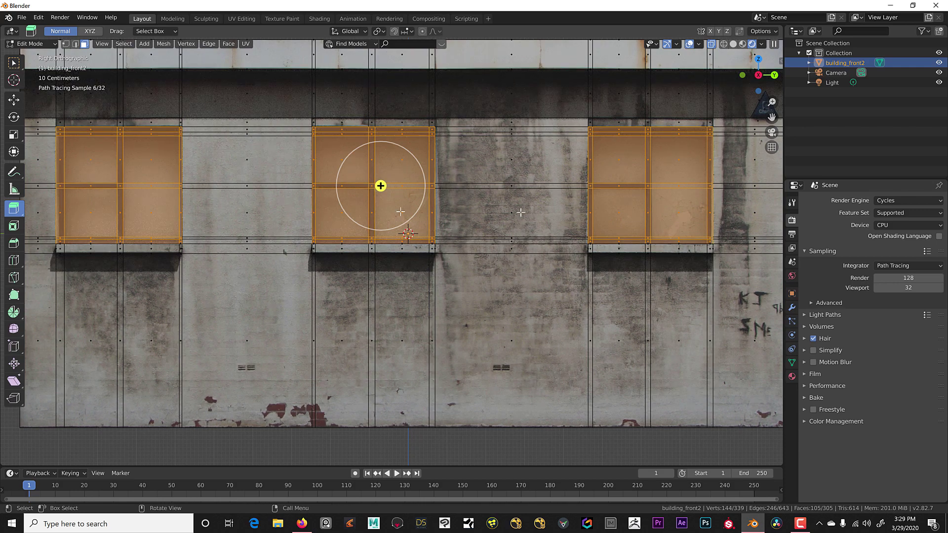
pyautogui.moveTo(324, 205); pyautogui.dragTo(390, 221, button='middle')
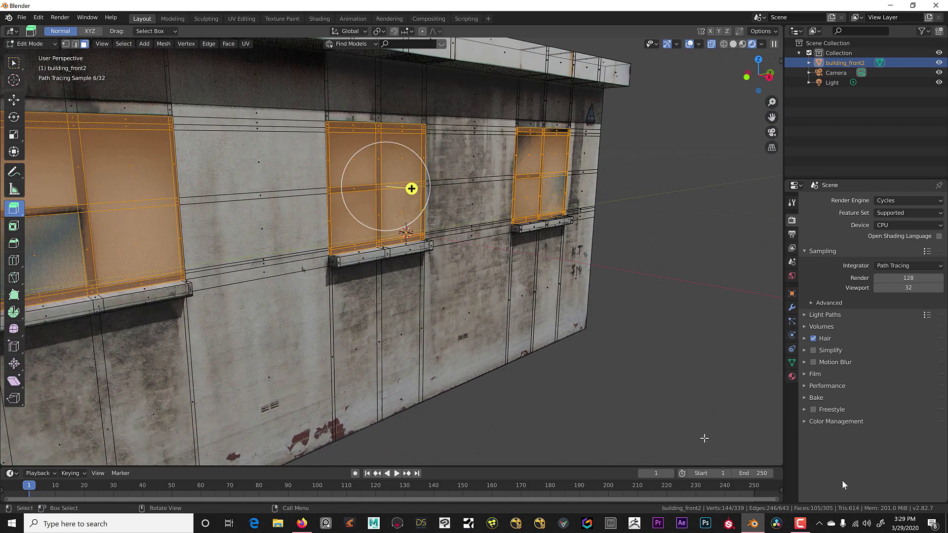
pyautogui.click(802, 524)
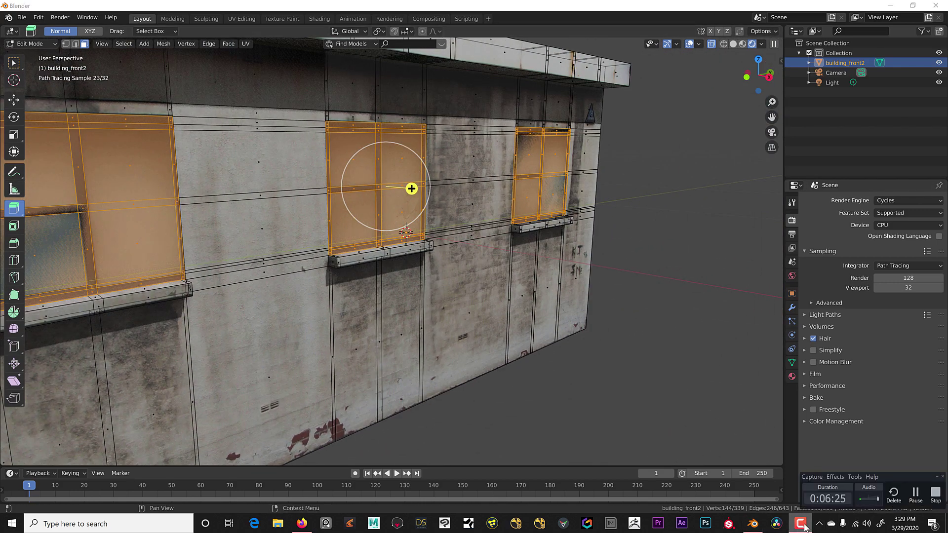
pyautogui.click(801, 525)
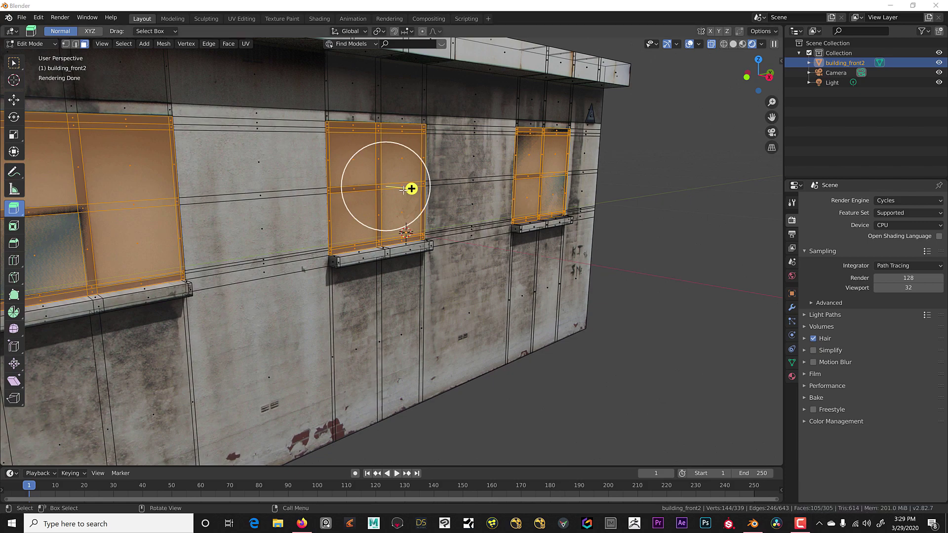
pyautogui.press('e')
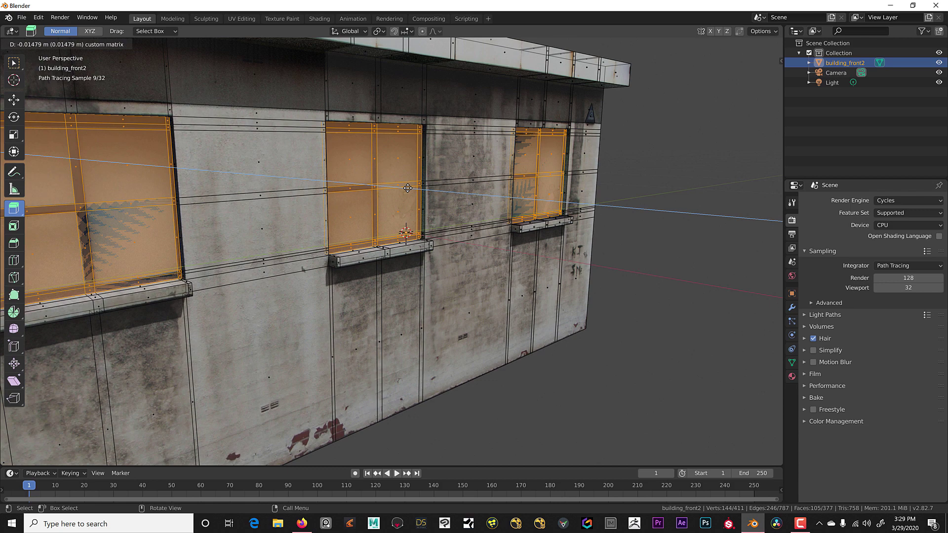
# Confirm the window extrusion and select the middle window's four glass panes and dividing strip.
pyautogui.click(407, 188)
pyautogui.click(374, 159)
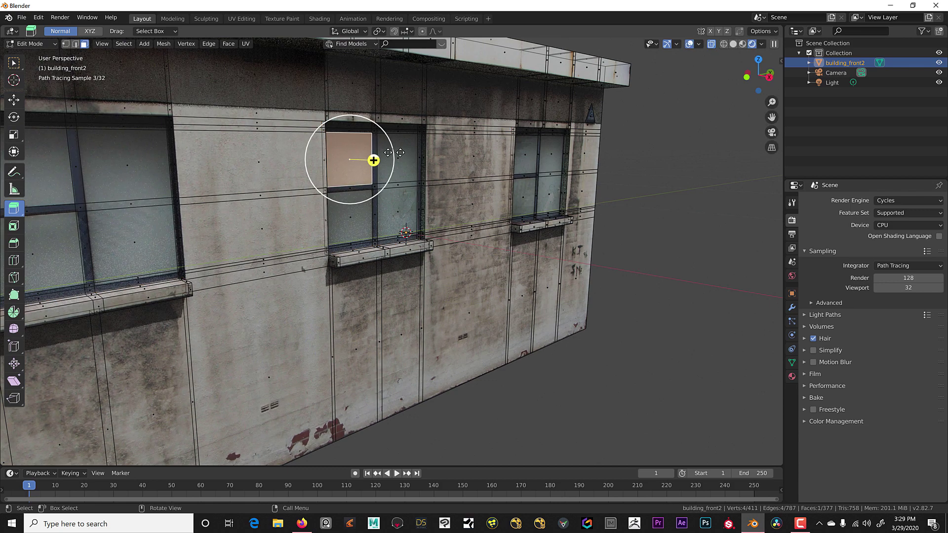
pyautogui.keyDown('shift'); pyautogui.click(400, 160); pyautogui.keyUp('shift')
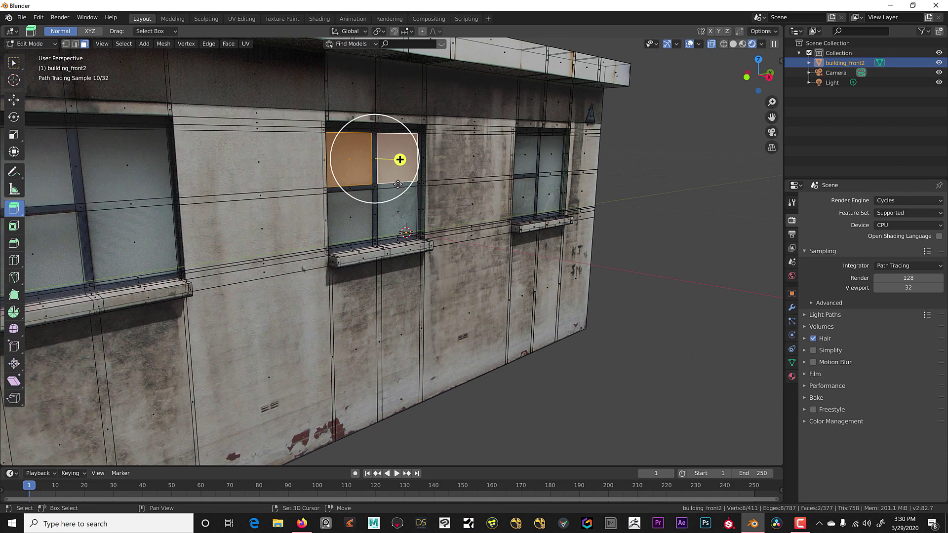
pyautogui.press('w')
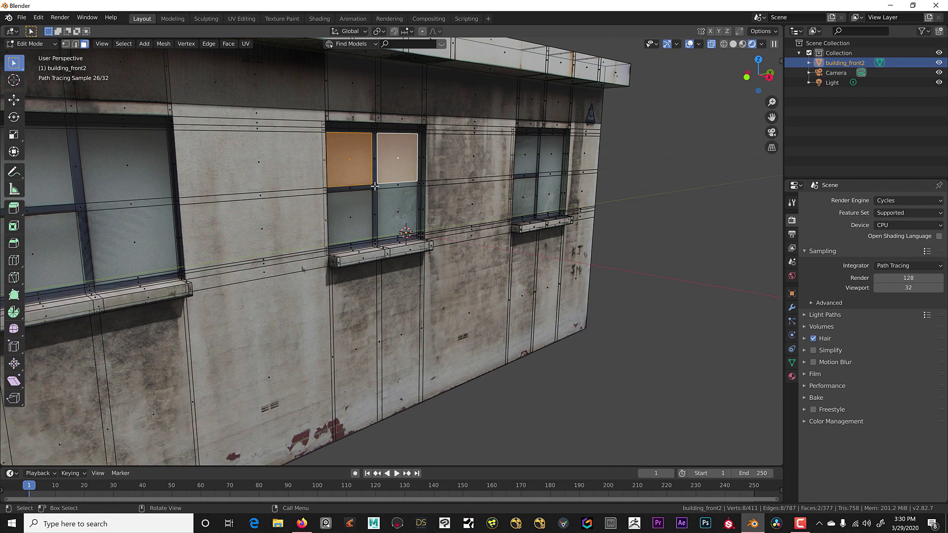
pyautogui.keyDown('shift'); pyautogui.click(399, 212); pyautogui.keyUp('shift')
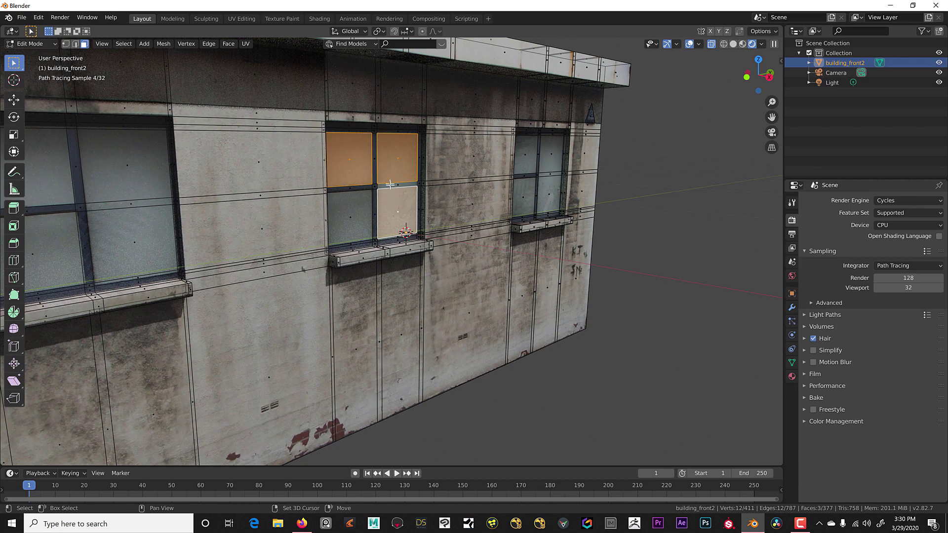
pyautogui.keyDown('shift'); pyautogui.click(398, 185); pyautogui.keyUp('shift')
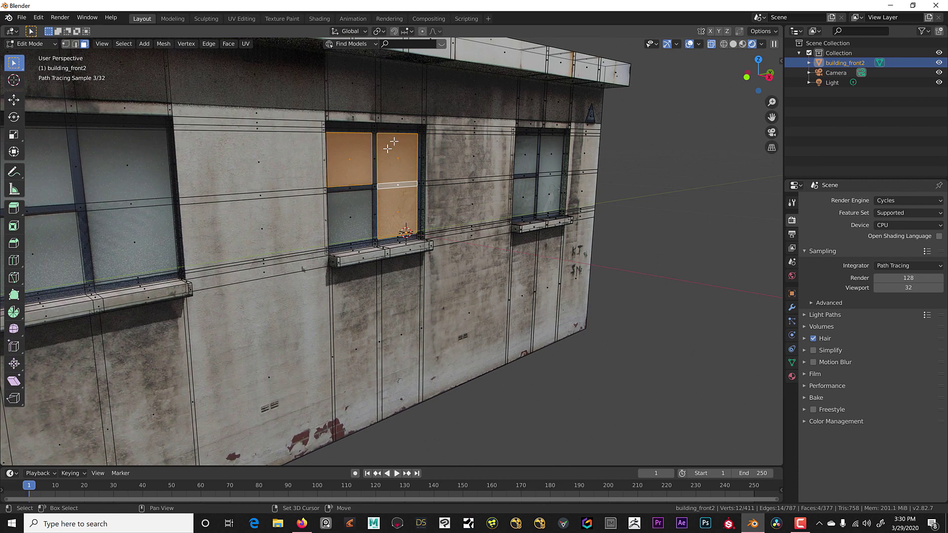
pyautogui.keyDown('shift'); pyautogui.click(352, 215); pyautogui.keyUp('shift')
pyautogui.moveTo(352, 215); pyautogui.dragTo(619, 157, button='middle')
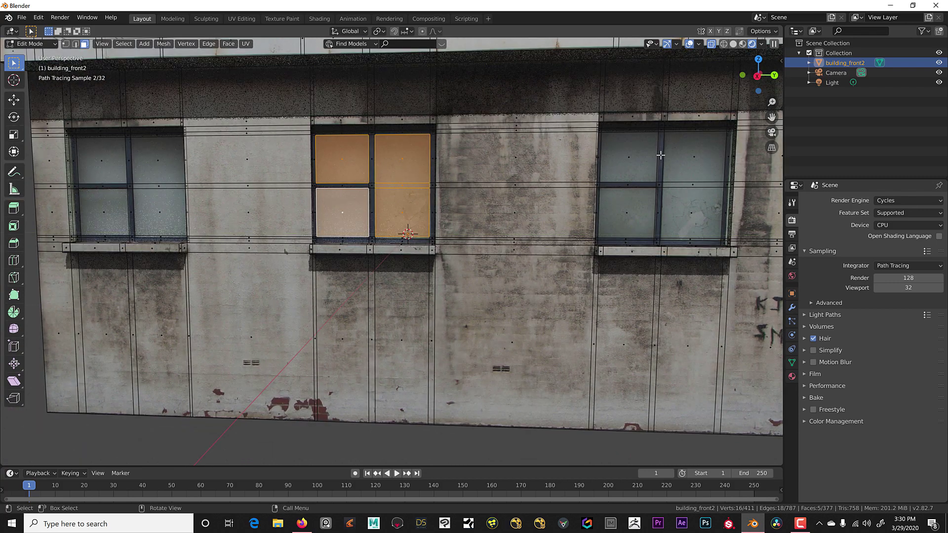
# Add the right and left windows' four panes and dividing strips to the selection.
pyautogui.keyDown('shift'); pyautogui.click(633, 157); pyautogui.keyUp('shift')
pyautogui.keyDown('shift'); pyautogui.click(634, 212); pyautogui.keyUp('shift')
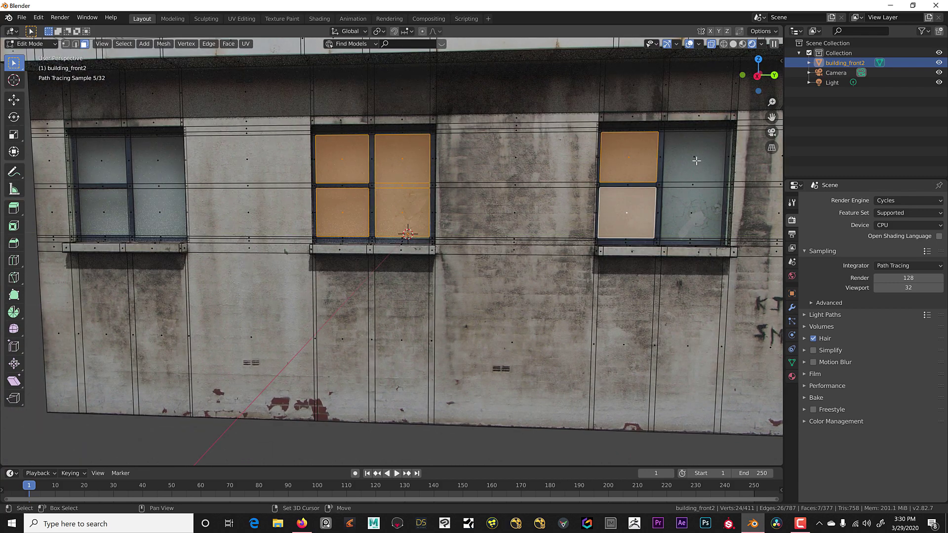
pyautogui.keyDown('shift'); pyautogui.click(696, 160); pyautogui.keyUp('shift')
pyautogui.keyDown('shift'); pyautogui.click(696, 184); pyautogui.keyUp('shift')
pyautogui.keyDown('shift'); pyautogui.click(694, 211); pyautogui.keyUp('shift')
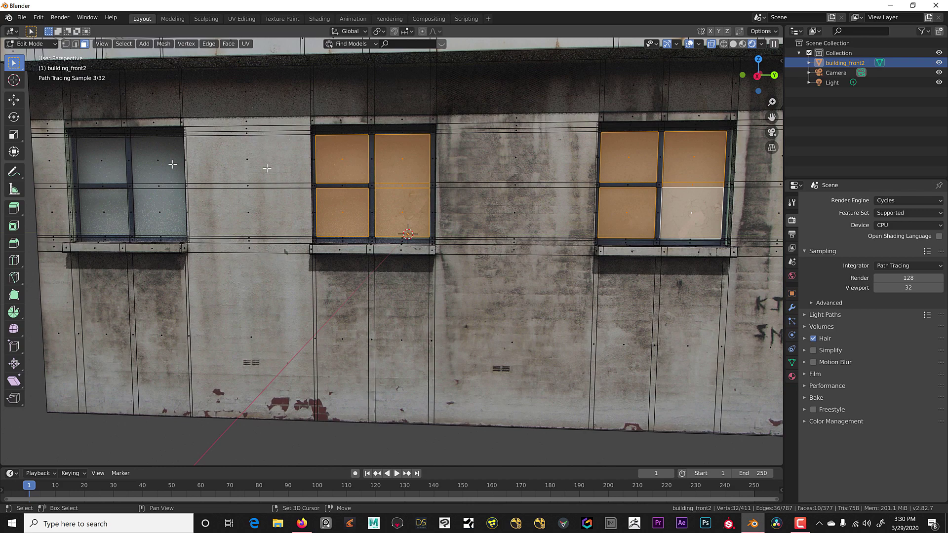
pyautogui.keyDown('shift'); pyautogui.click(110, 166); pyautogui.keyUp('shift')
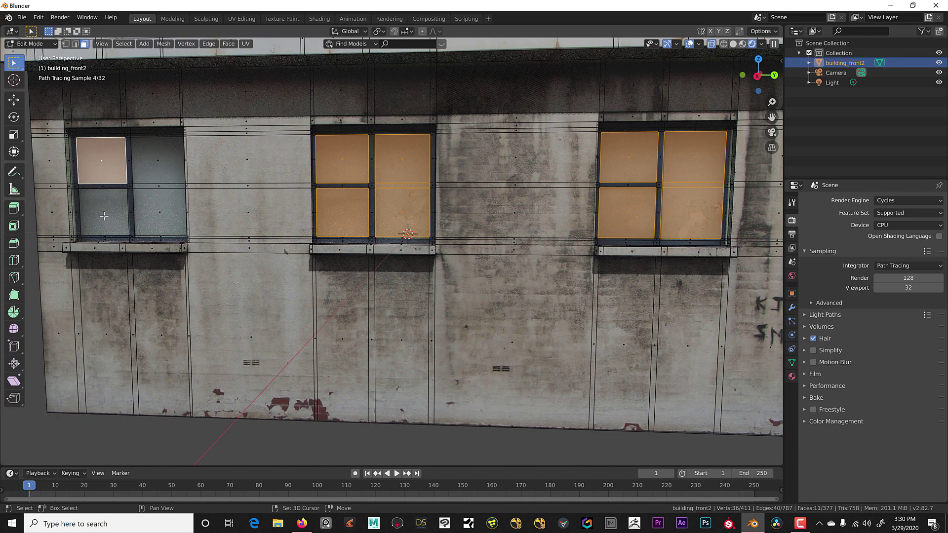
pyautogui.keyDown('shift'); pyautogui.click(101, 213); pyautogui.keyUp('shift')
pyautogui.keyDown('shift'); pyautogui.click(157, 180); pyautogui.keyUp('shift')
pyautogui.keyDown('shift'); pyautogui.click(157, 186); pyautogui.keyUp('shift')
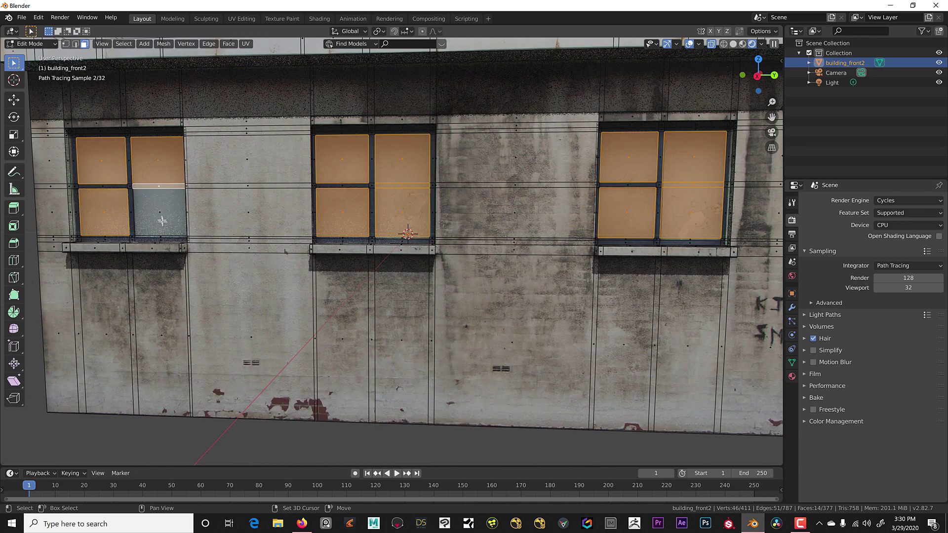
pyautogui.keyDown('shift'); pyautogui.click(161, 214); pyautogui.keyUp('shift')
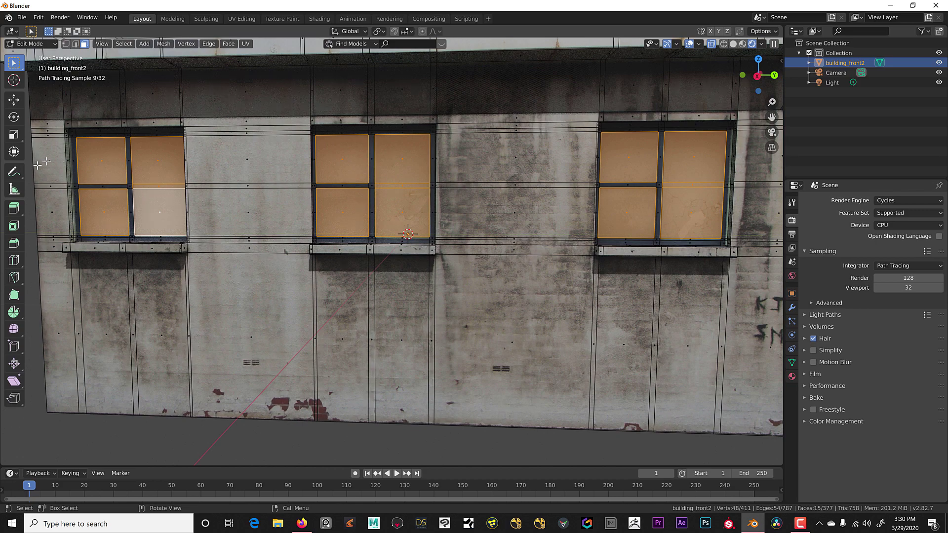
# Extrude the selected glass faces about 0.006 m into the wall, then deselect all.
pyautogui.click(14, 208)
pyautogui.moveTo(306, 232); pyautogui.dragTo(409, 173, button='middle')
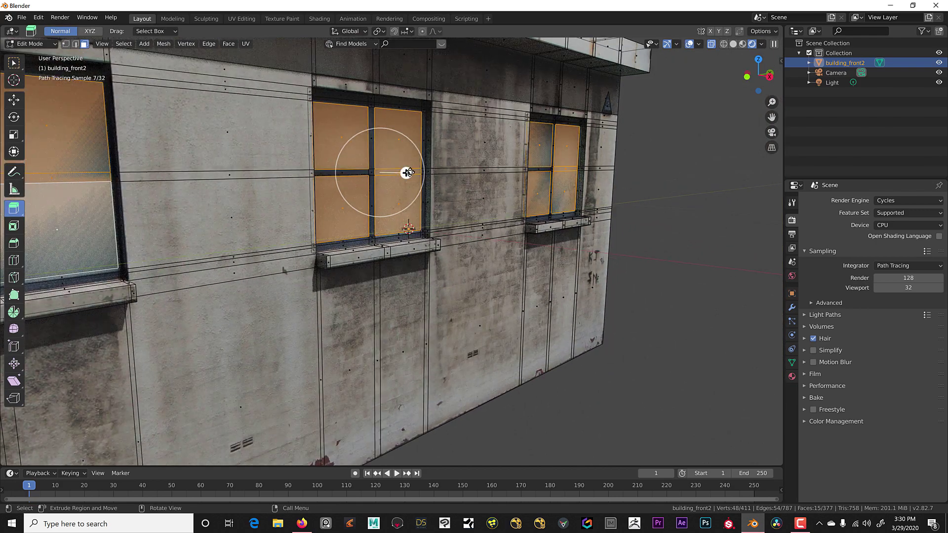
pyautogui.moveTo(406, 173)
pyautogui.mouseDown()
pyautogui.moveTo(395, 163)
pyautogui.moveTo(403, 172)
pyautogui.mouseUp()
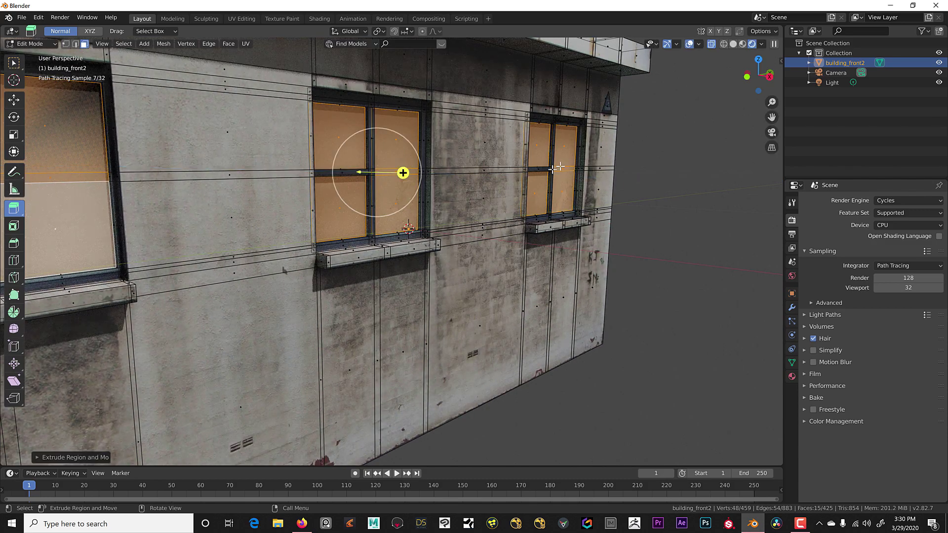
pyautogui.scroll(-3, 617, 246)
pyautogui.moveTo(664, 277); pyautogui.dragTo(564, 265, button='middle')
pyautogui.click(660, 268)
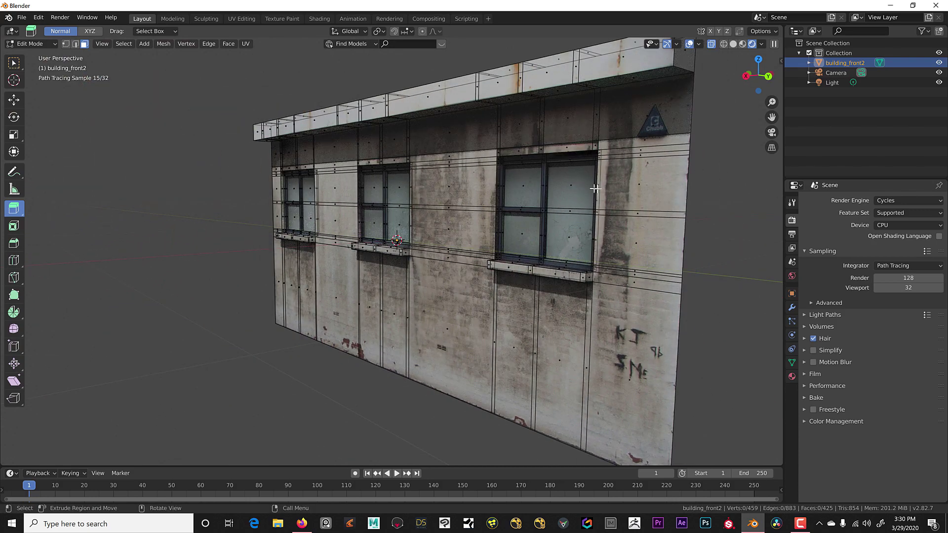
# Select the triangular sign face and extrude it about 0.028 m out from the wall.
pyautogui.moveTo(594, 188)
pyautogui.mouseDown(button='middle')
pyautogui.moveTo(577, 186)
pyautogui.moveTo(651, 180)
pyautogui.moveTo(649, 143)
pyautogui.moveTo(560, 294)
pyautogui.moveTo(633, 232)
pyautogui.mouseUp(button='middle')
pyautogui.click(693, 134)
pyautogui.scroll(3, 649, 143)
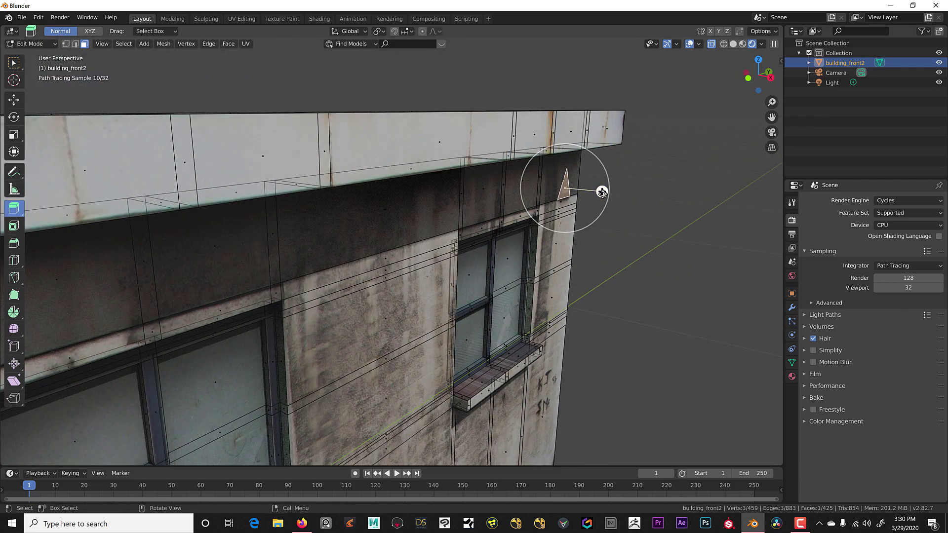
pyautogui.press('e')
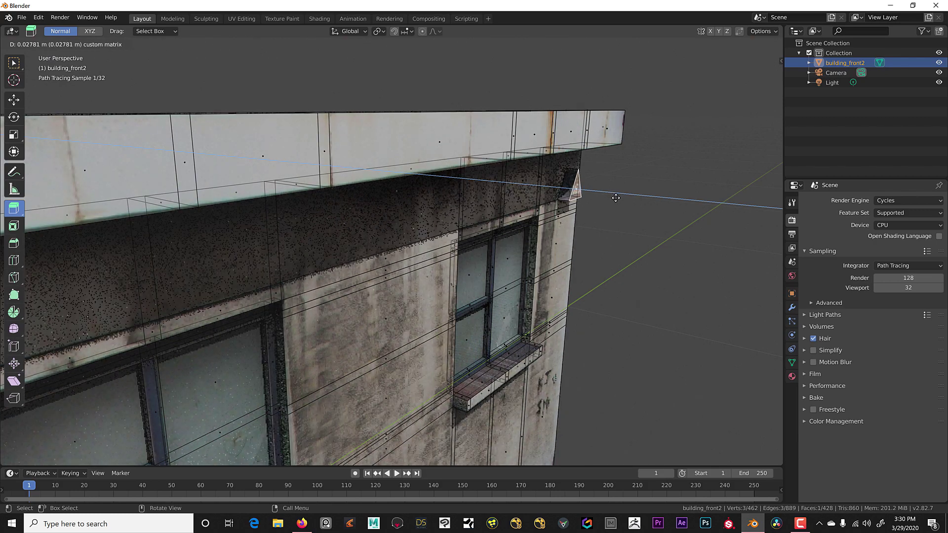
pyautogui.click(616, 198)
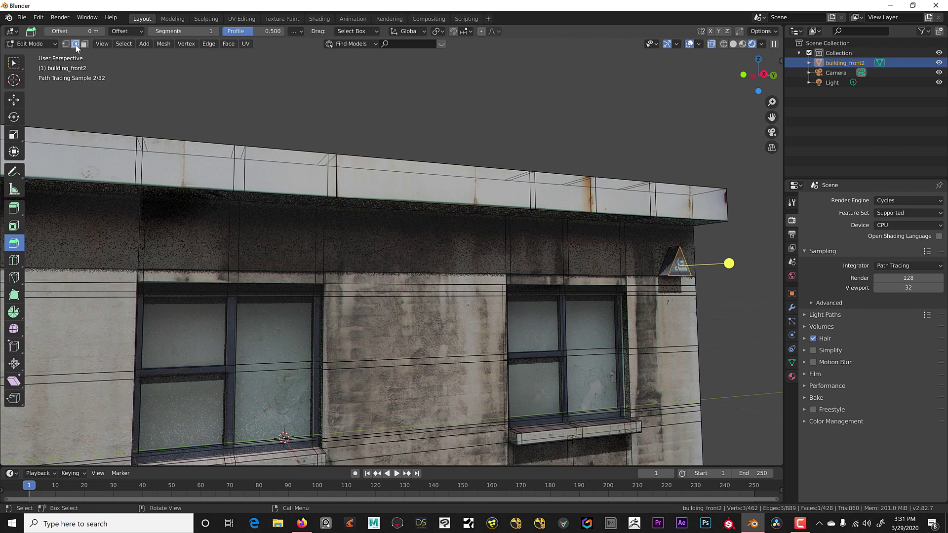
# Select the sign's corner vertices and bevel them at 0.00751 m offset with 3 segments.
pyautogui.keyDown('shift'); pyautogui.click(675, 247); pyautogui.keyUp('shift')
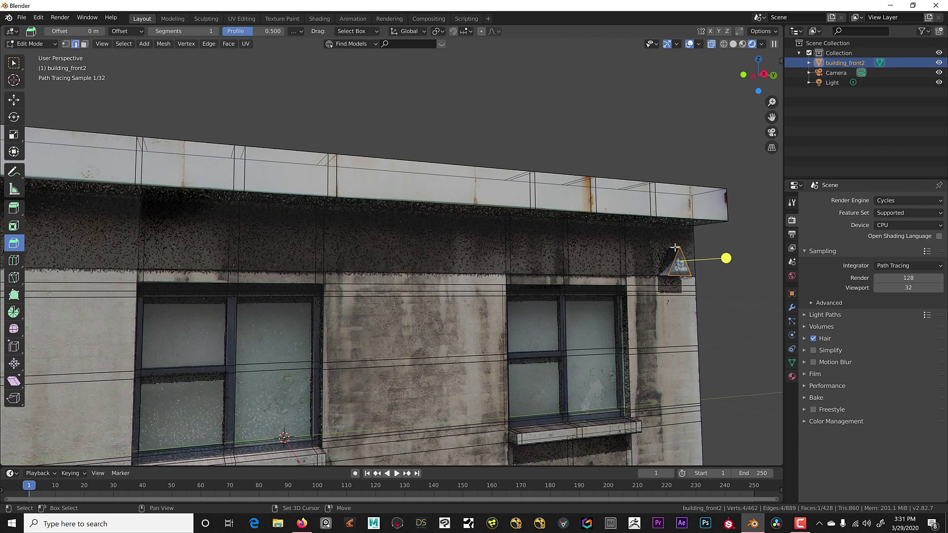
pyautogui.keyDown('shift'); pyautogui.click(664, 274); pyautogui.keyUp('shift')
pyautogui.moveTo(710, 291); pyautogui.dragTo(628, 292, button='middle')
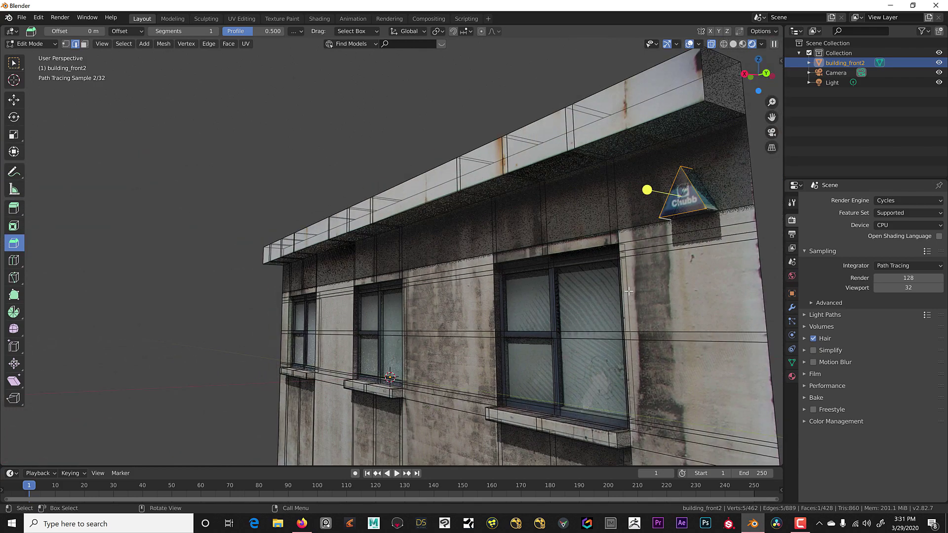
pyautogui.keyDown('shift'); pyautogui.click(710, 211); pyautogui.keyUp('shift')
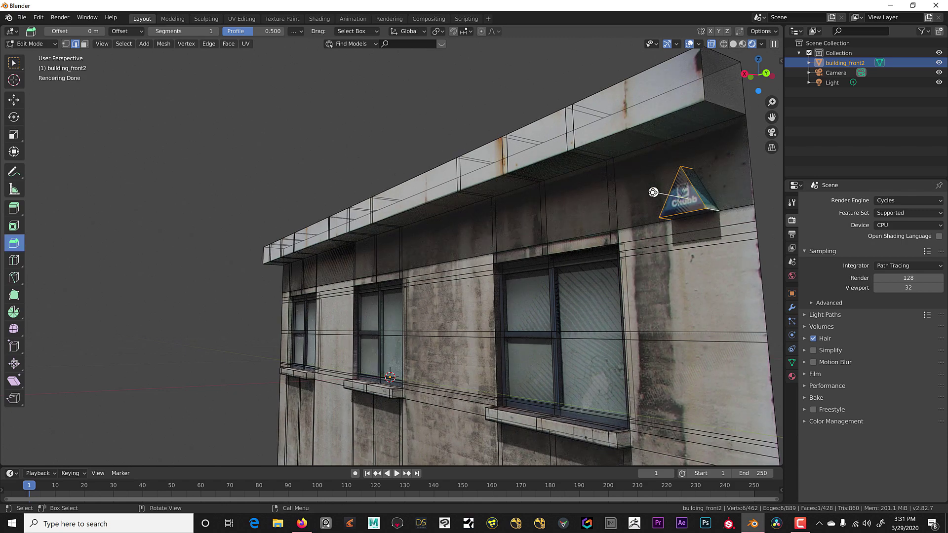
pyautogui.hotkey('ctrl', 'b')
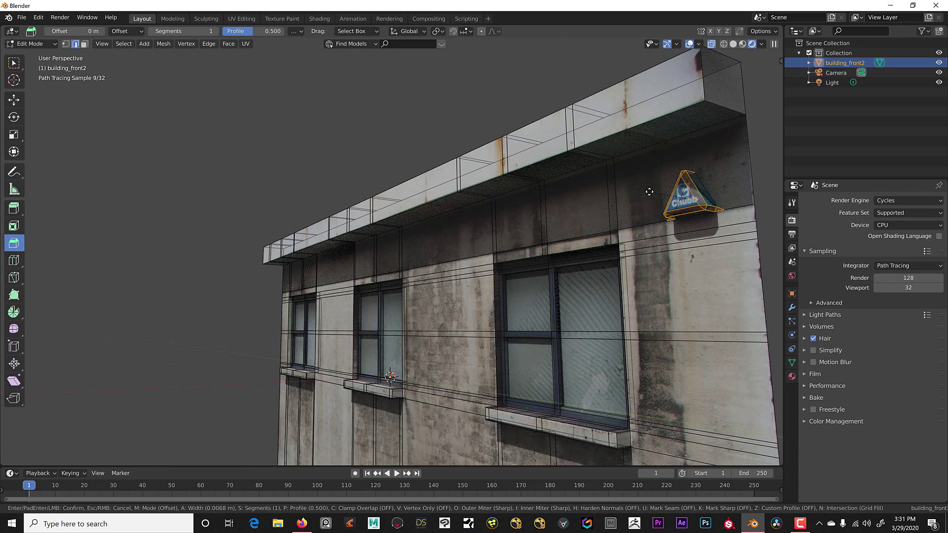
pyautogui.click(652, 194)
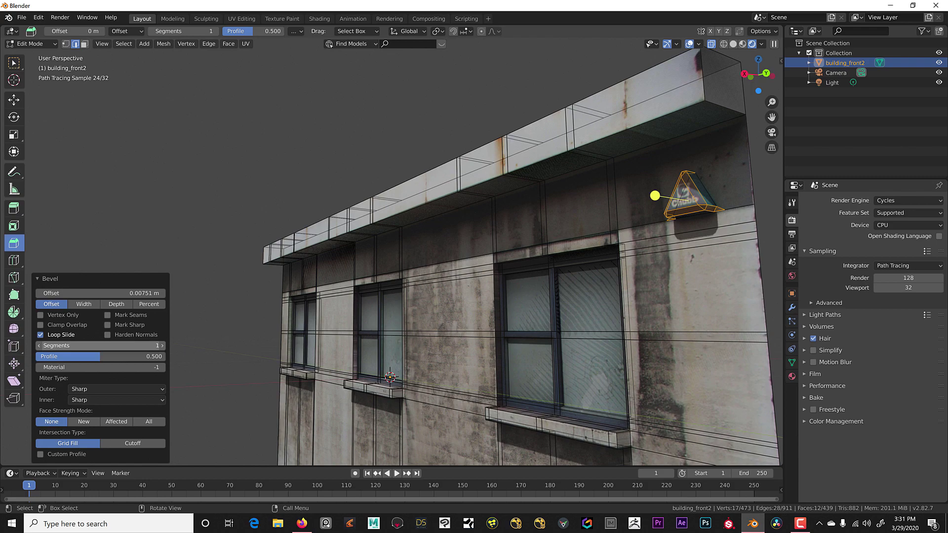
pyautogui.click(171, 232)
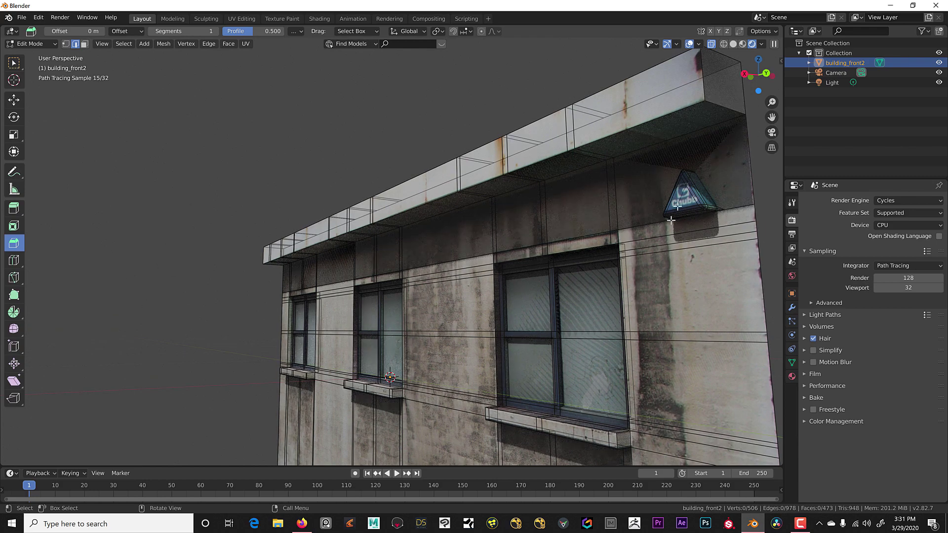
pyautogui.moveTo(152, 271); pyautogui.dragTo(205, 306, button='middle')
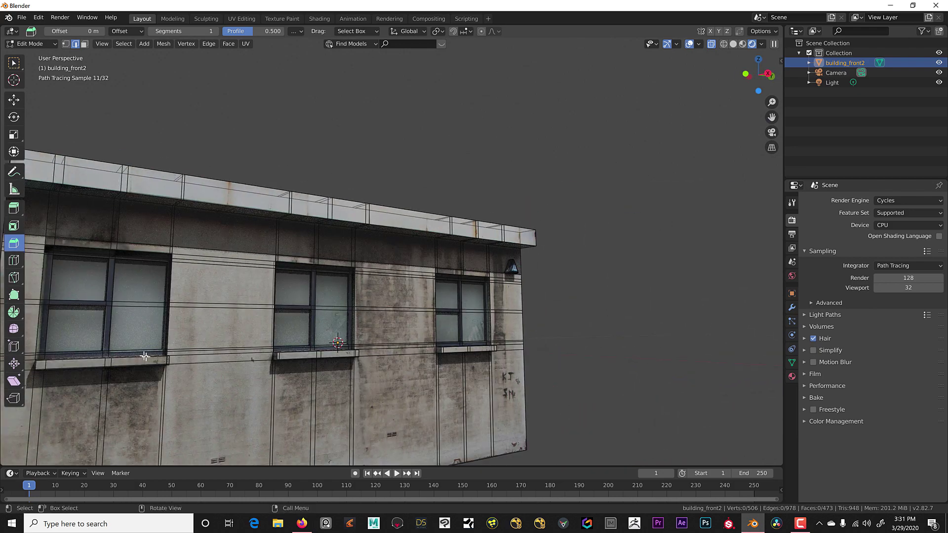
# Alt-select the roof overhang's top and lower front edge loops together.
pyautogui.scroll(-2, 145, 355)
pyautogui.keyDown('shift'); pyautogui.moveTo(144, 356); pyautogui.dragTo(331, 198, button='middle'); pyautogui.keyUp('shift')
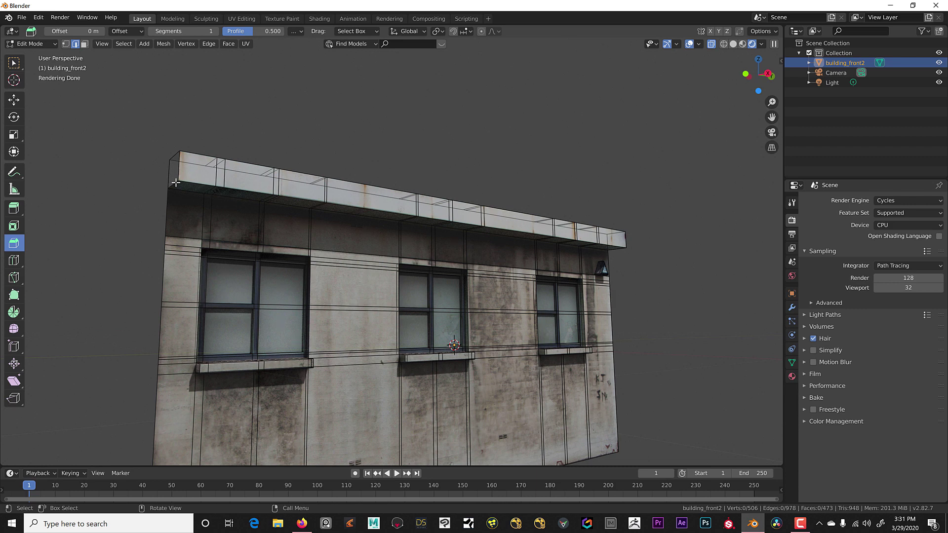
pyautogui.press('alt')
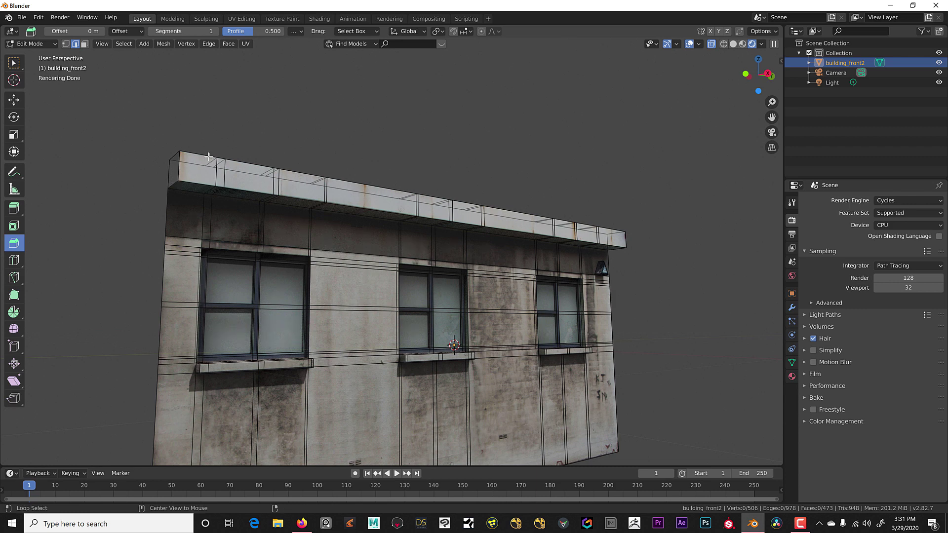
pyautogui.keyDown('alt'); pyautogui.click(208, 157); pyautogui.keyUp('alt')
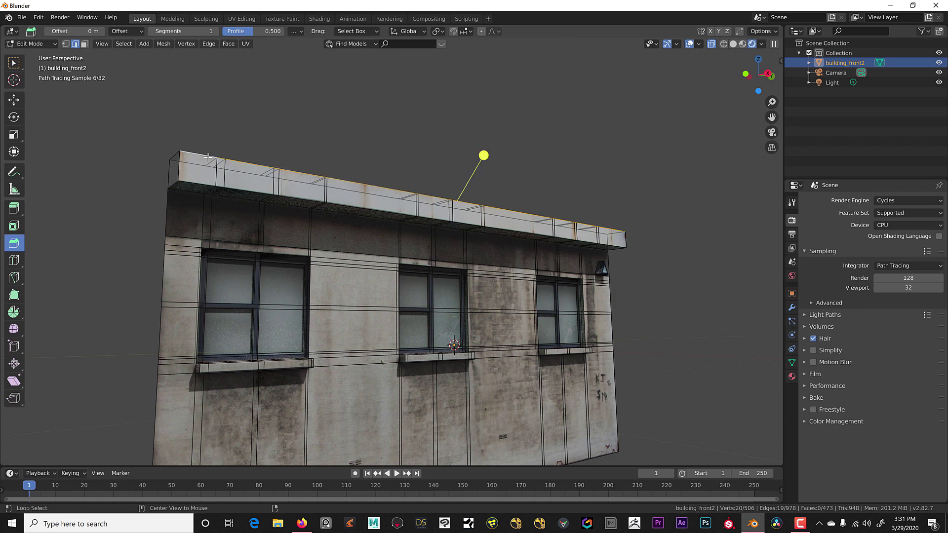
pyautogui.keyDown('alt'); pyautogui.click(202, 183); pyautogui.keyUp('alt')
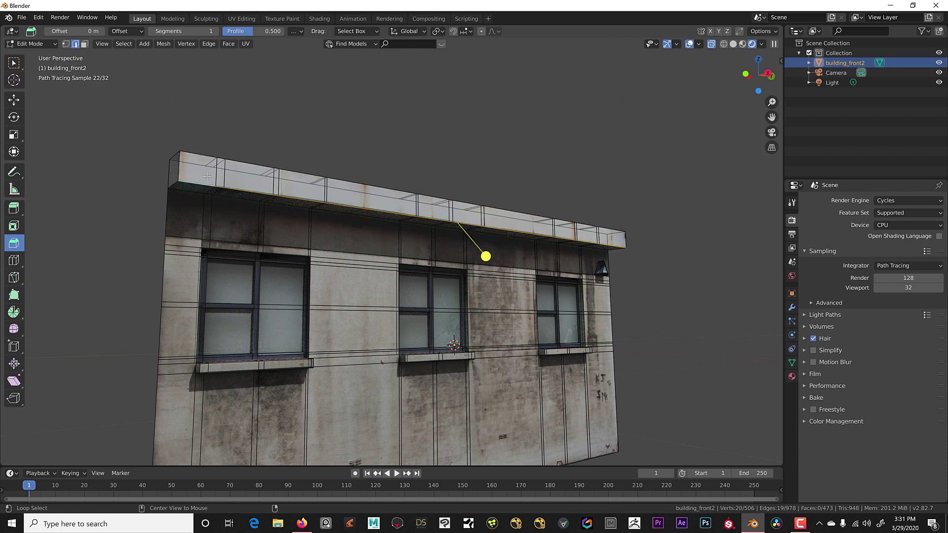
pyautogui.keyDown('alt'); pyautogui.keyDown('shift'); pyautogui.click(208, 157); pyautogui.keyUp('shift'); pyautogui.keyUp('alt')
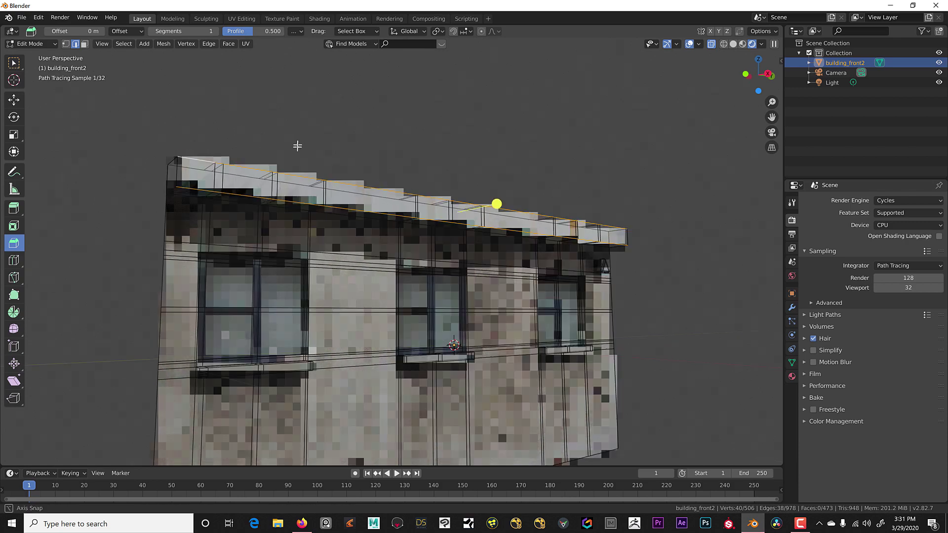
pyautogui.moveTo(297, 146); pyautogui.dragTo(298, 163, button='middle')
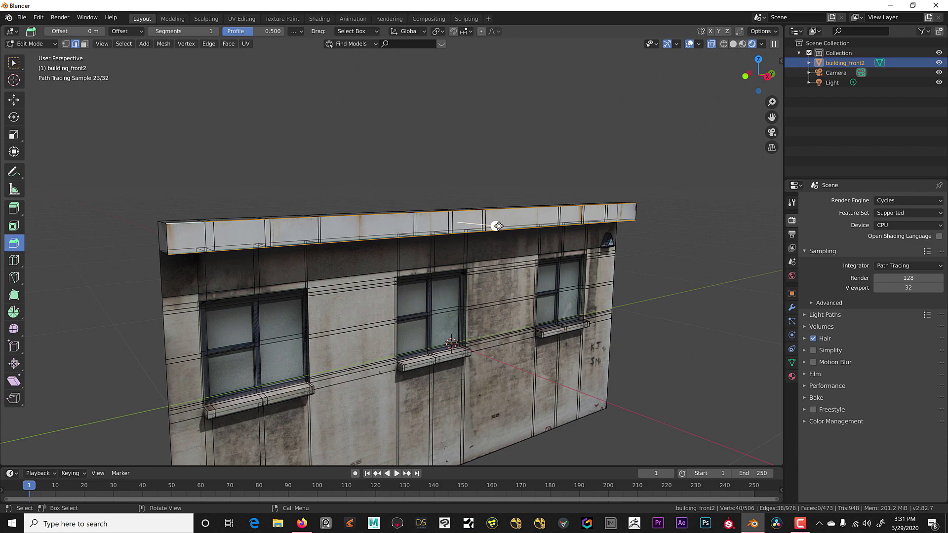
# Bevel the roof edges by 0.00719 m with extra segments, then deselect.
pyautogui.moveTo(498, 226); pyautogui.dragTo(500, 227)
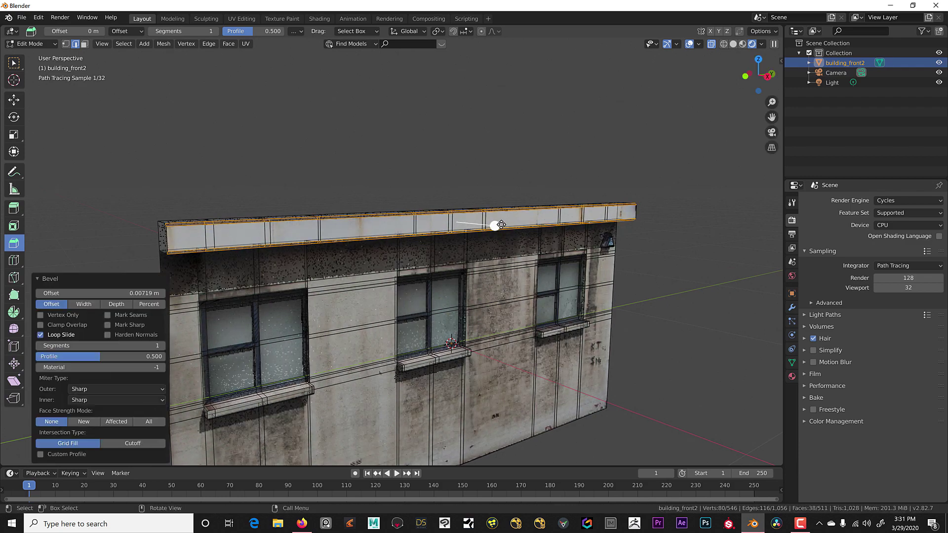
pyautogui.click(163, 346)
pyautogui.click(80, 201)
pyautogui.moveTo(81, 201)
pyautogui.mouseDown(button='middle')
pyautogui.moveTo(102, 262)
pyautogui.moveTo(148, 245)
pyautogui.mouseUp(button='middle')
# Select the edge loops above and along the left, top and right of the left window frame.
pyautogui.scroll(2, 341, 207)
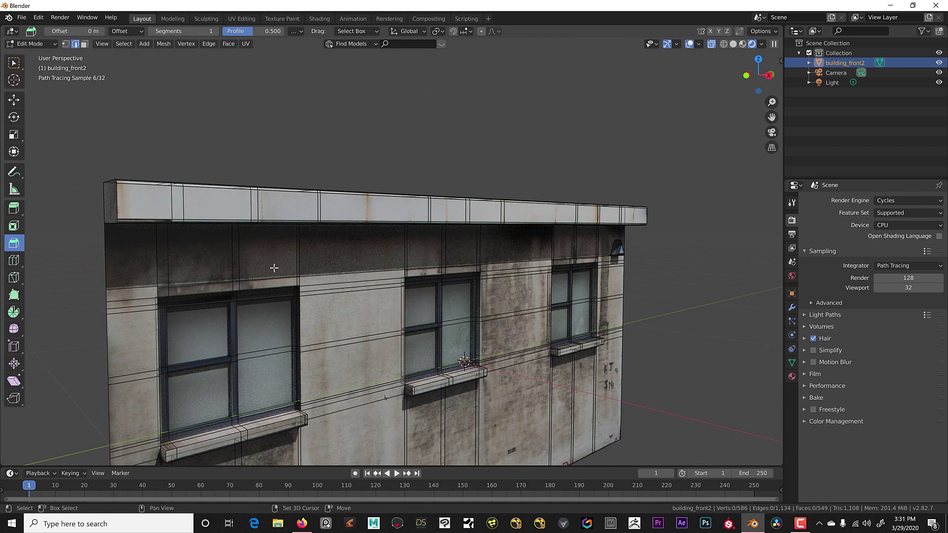
pyautogui.moveTo(281, 260)
pyautogui.keyDown('shift'); pyautogui.mouseDown(button='middle')
pyautogui.moveTo(341, 200)
pyautogui.moveTo(334, 212)
pyautogui.mouseUp(button='middle'); pyautogui.keyUp('shift')
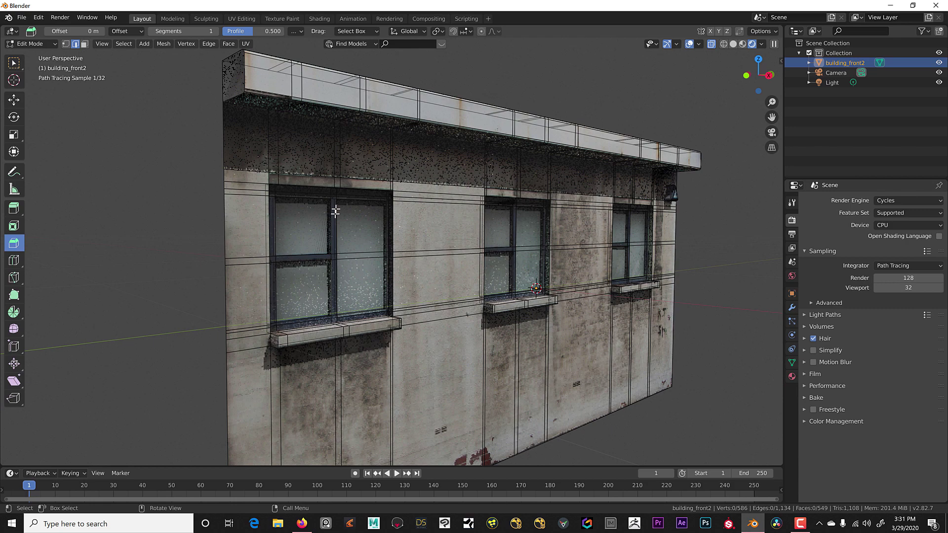
pyautogui.scroll(2, 334, 212)
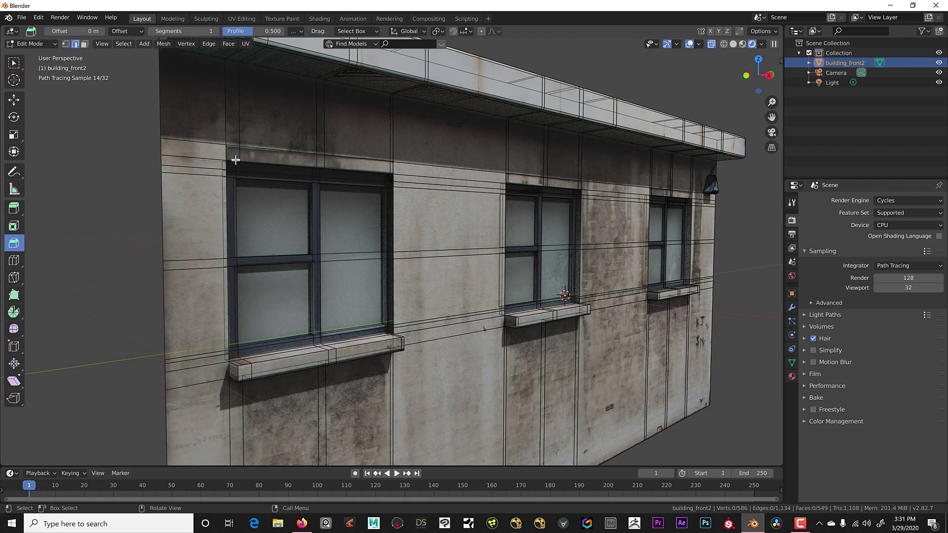
pyautogui.keyDown('alt'); pyautogui.click(260, 161); pyautogui.keyUp('alt')
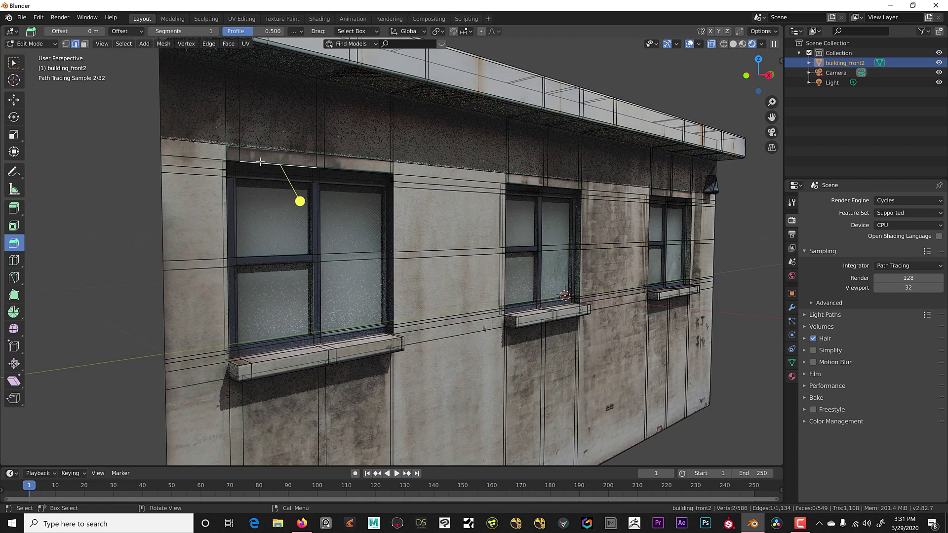
pyautogui.keyDown('alt'); pyautogui.click(226, 202); pyautogui.keyUp('alt')
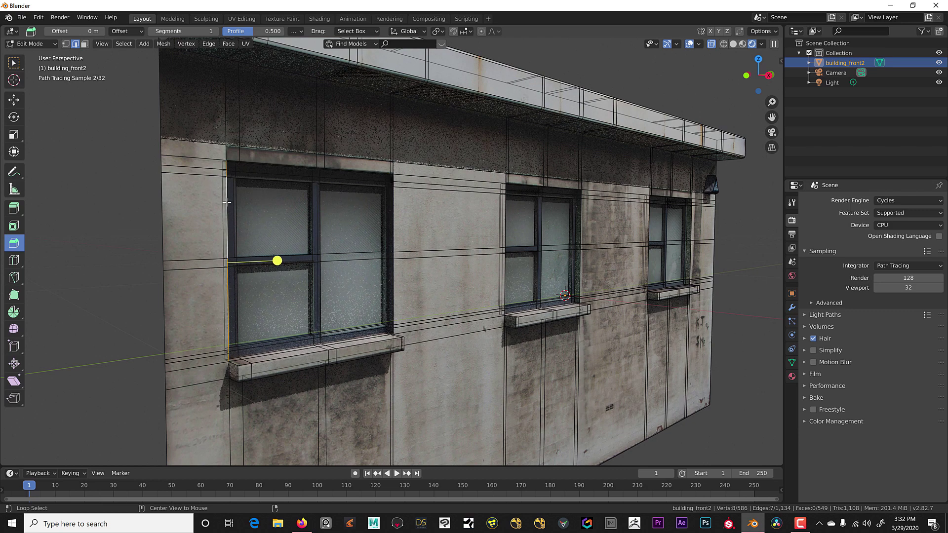
pyautogui.keyDown('alt'); pyautogui.keyDown('shift'); pyautogui.click(260, 160); pyautogui.keyUp('shift'); pyautogui.keyUp('alt')
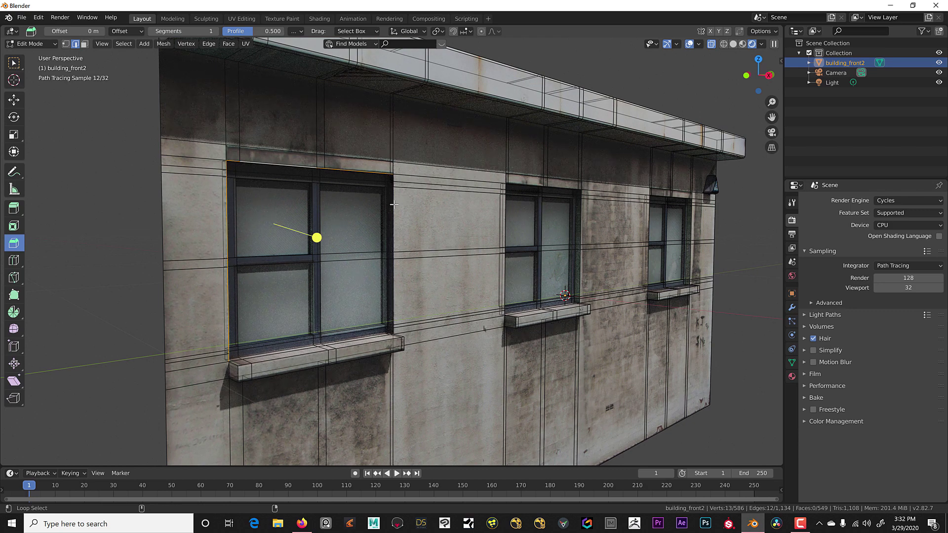
pyautogui.keyDown('alt'); pyautogui.keyDown('shift'); pyautogui.click(393, 204); pyautogui.keyUp('shift'); pyautogui.keyUp('alt')
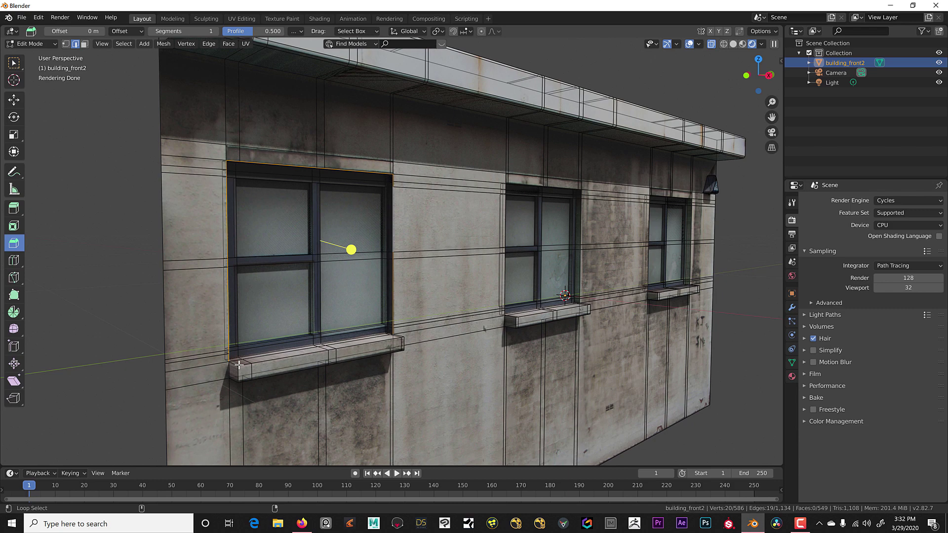
# Add the left window sill's top, front and corner edges to the selection.
pyautogui.keyDown('alt'); pyautogui.keyDown('shift'); pyautogui.click(288, 359); pyautogui.keyUp('shift'); pyautogui.keyUp('alt')
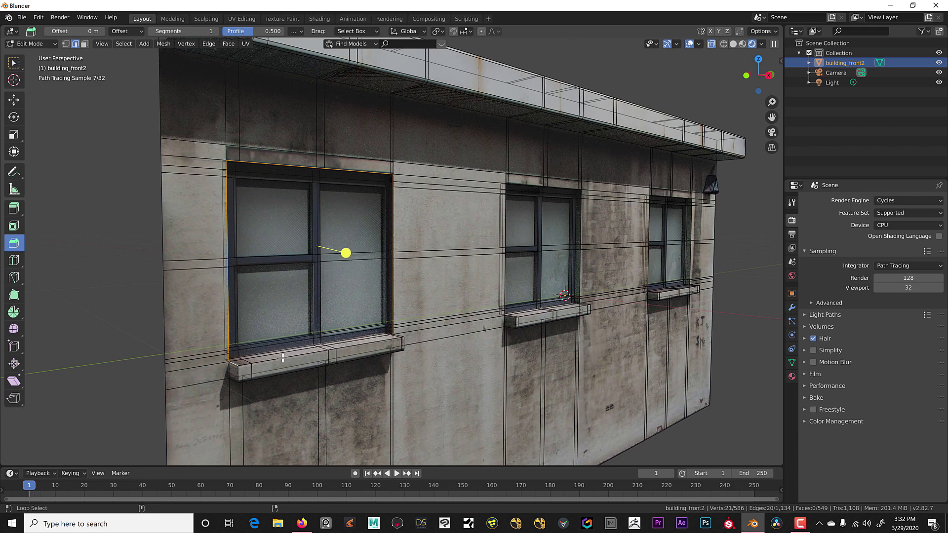
pyautogui.keyDown('alt'); pyautogui.keyDown('shift'); pyautogui.click(390, 338); pyautogui.keyUp('shift'); pyautogui.keyUp('alt')
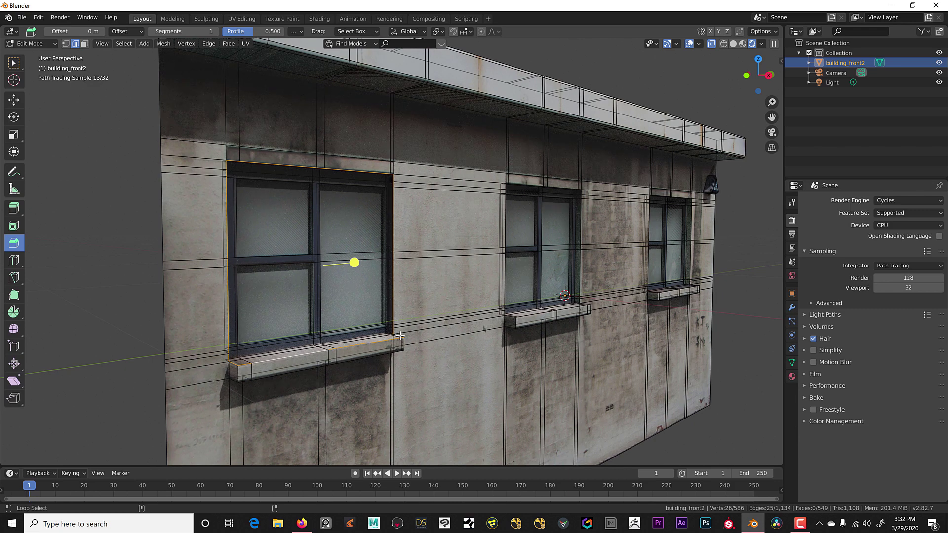
pyautogui.keyDown('alt'); pyautogui.keyDown('shift'); pyautogui.click(421, 334); pyautogui.keyUp('shift'); pyautogui.keyUp('alt')
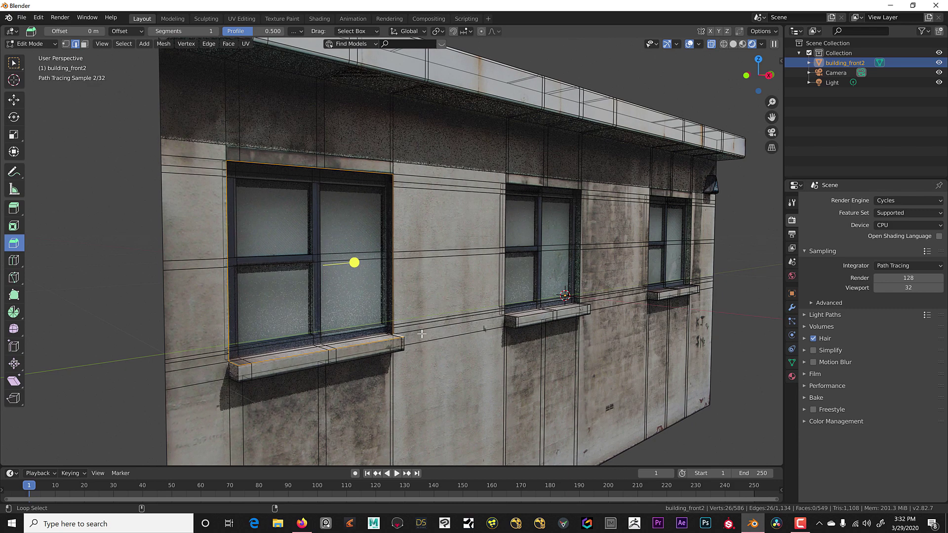
pyautogui.keyDown('alt'); pyautogui.keyDown('shift'); pyautogui.click(238, 376); pyautogui.keyUp('shift'); pyautogui.keyUp('alt')
pyautogui.keyDown('alt'); pyautogui.keyDown('shift'); pyautogui.click(235, 379); pyautogui.keyUp('shift'); pyautogui.keyUp('alt')
pyautogui.keyDown('alt'); pyautogui.keyDown('shift'); pyautogui.click(278, 373); pyautogui.keyUp('shift'); pyautogui.keyUp('alt')
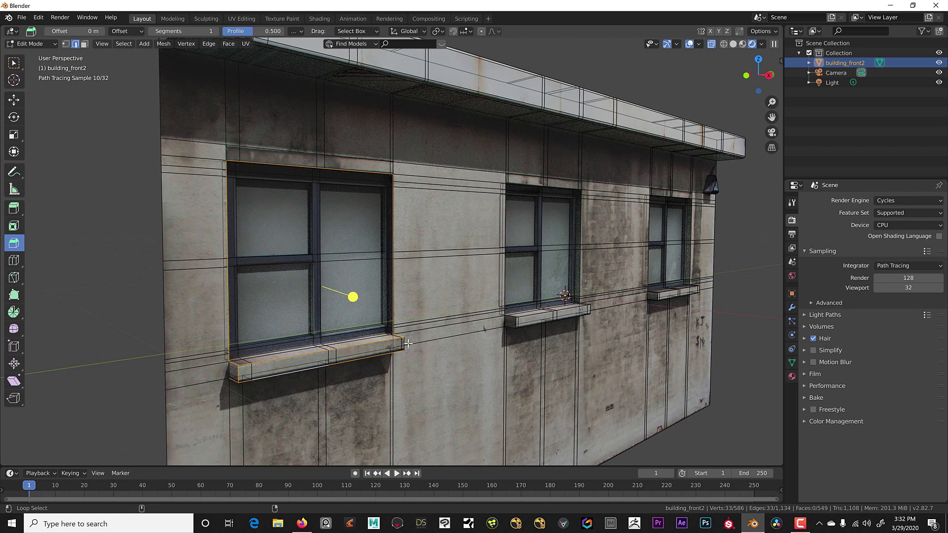
pyautogui.moveTo(404, 344); pyautogui.dragTo(163, 363, button='middle')
pyautogui.keyDown('shift'); pyautogui.click(427, 342); pyautogui.keyUp('shift')
pyautogui.scroll(4, 426, 342)
# Add the left sill corner, the right window's outer edge loops and its sill's front edges.
pyautogui.keyDown('alt'); pyautogui.keyDown('shift'); pyautogui.click(162, 364); pyautogui.keyUp('shift'); pyautogui.keyUp('alt')
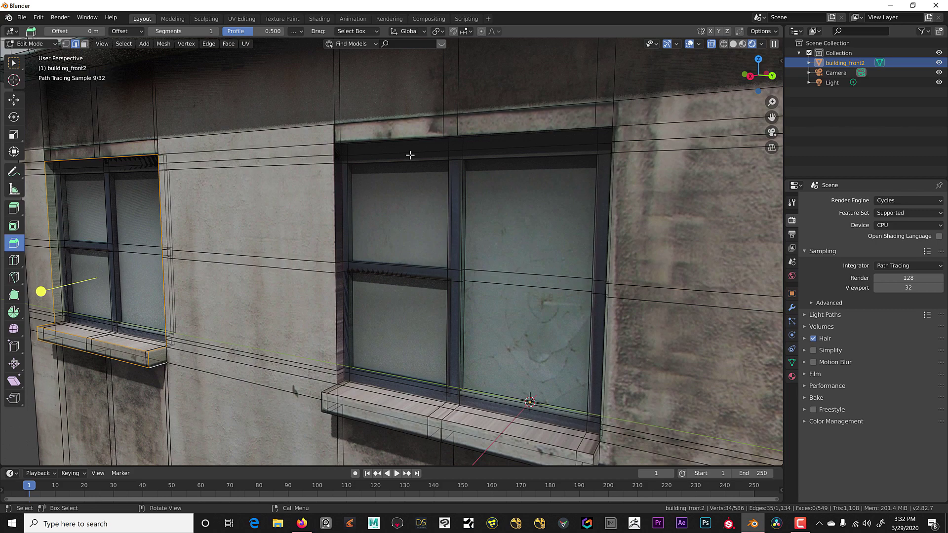
pyautogui.scroll(-2, 410, 155)
pyautogui.keyDown('alt'); pyautogui.keyDown('shift'); pyautogui.click(345, 191); pyautogui.keyUp('shift'); pyautogui.keyUp('alt')
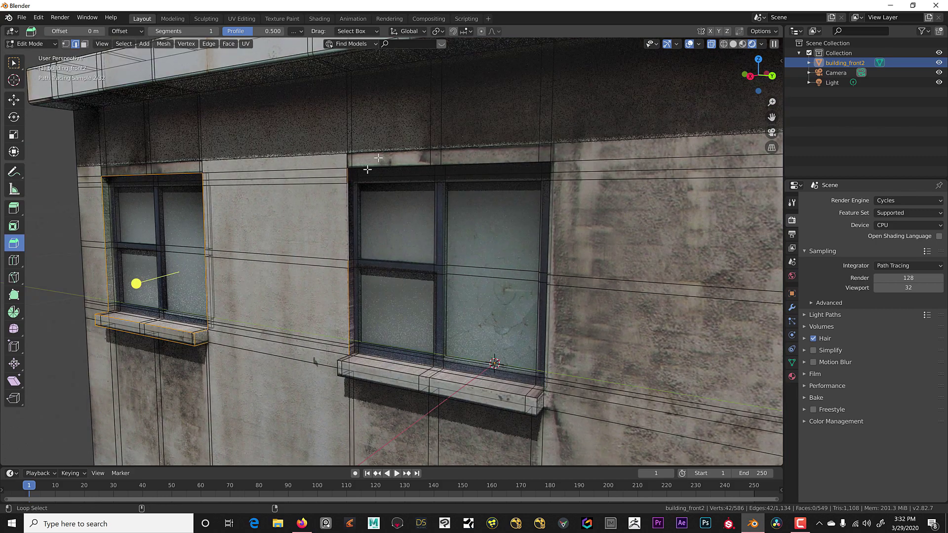
pyautogui.keyDown('alt'); pyautogui.keyDown('shift'); pyautogui.click(551, 205); pyautogui.keyUp('shift'); pyautogui.keyUp('alt')
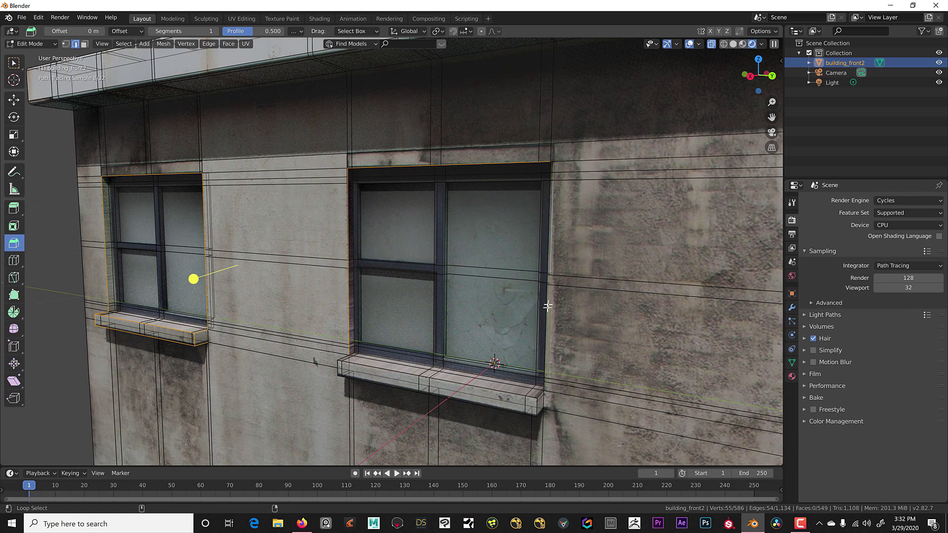
pyautogui.keyDown('alt'); pyautogui.keyDown('shift'); pyautogui.click(536, 396); pyautogui.keyUp('shift'); pyautogui.keyUp('alt')
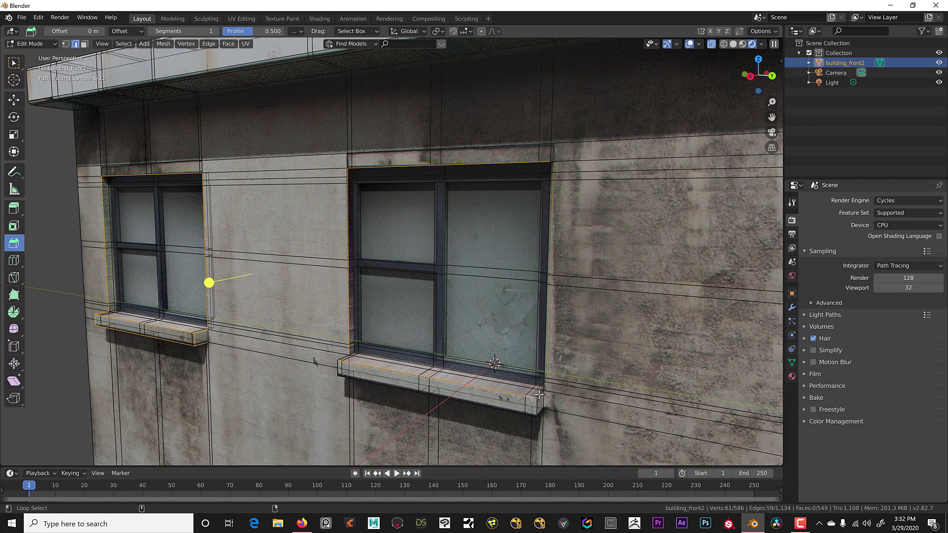
pyautogui.keyDown('shift'); pyautogui.click(539, 394); pyautogui.keyUp('shift')
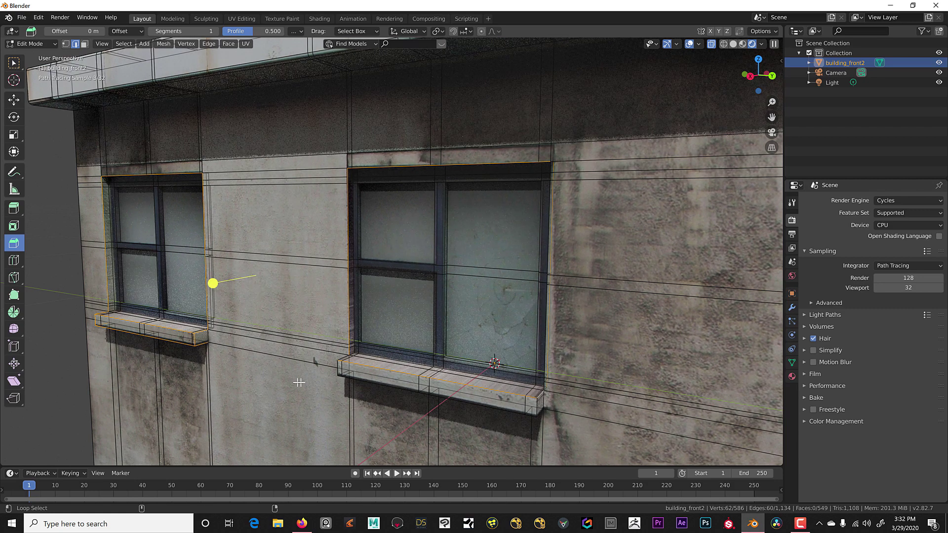
pyautogui.keyDown('shift'); pyautogui.click(338, 369); pyautogui.keyUp('shift')
pyautogui.keyDown('alt'); pyautogui.keyDown('shift'); pyautogui.click(469, 403); pyautogui.keyUp('shift'); pyautogui.keyUp('alt')
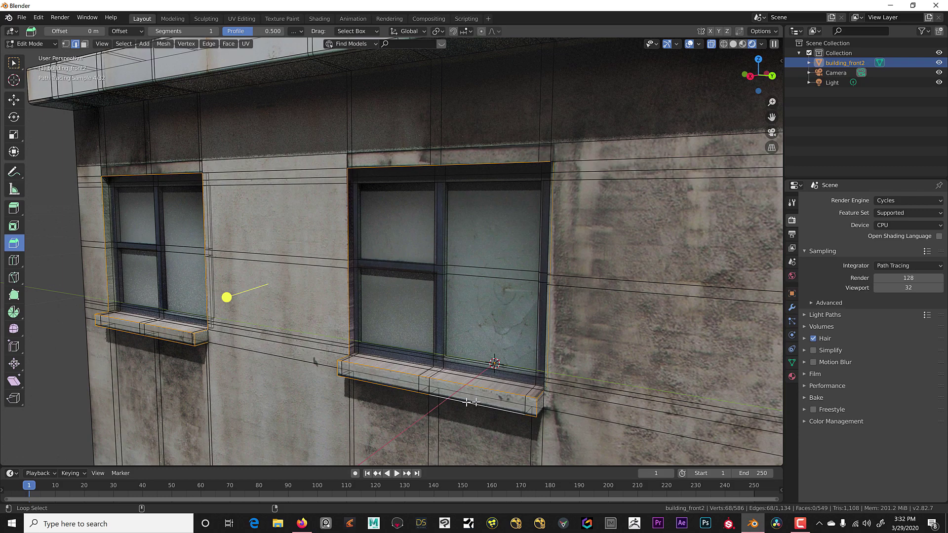
pyautogui.keyDown('alt'); pyautogui.keyDown('shift'); pyautogui.click(540, 408); pyautogui.keyUp('shift'); pyautogui.keyUp('alt')
pyautogui.moveTo(540, 409); pyautogui.dragTo(541, 264, button='middle')
pyautogui.keyDown('alt'); pyautogui.keyDown('shift'); pyautogui.click(515, 335); pyautogui.keyUp('shift'); pyautogui.keyUp('alt')
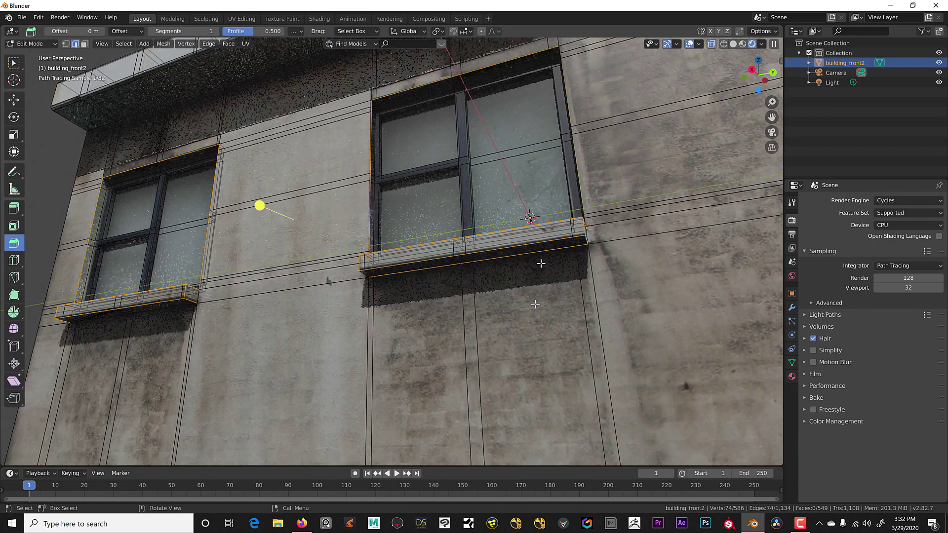
# Drop a mistaken sill loop and add the remaining sill corner and window-side edge loops.
pyautogui.keyDown('alt'); pyautogui.keyDown('shift'); pyautogui.click(490, 257); pyautogui.keyUp('shift'); pyautogui.keyUp('alt')
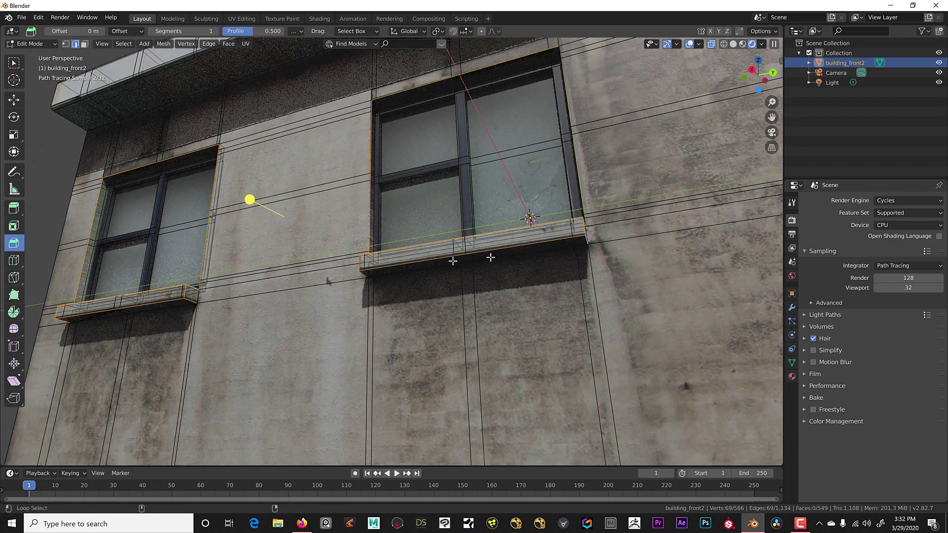
pyautogui.keyDown('alt'); pyautogui.keyDown('shift'); pyautogui.click(364, 272); pyautogui.keyUp('shift'); pyautogui.keyUp('alt')
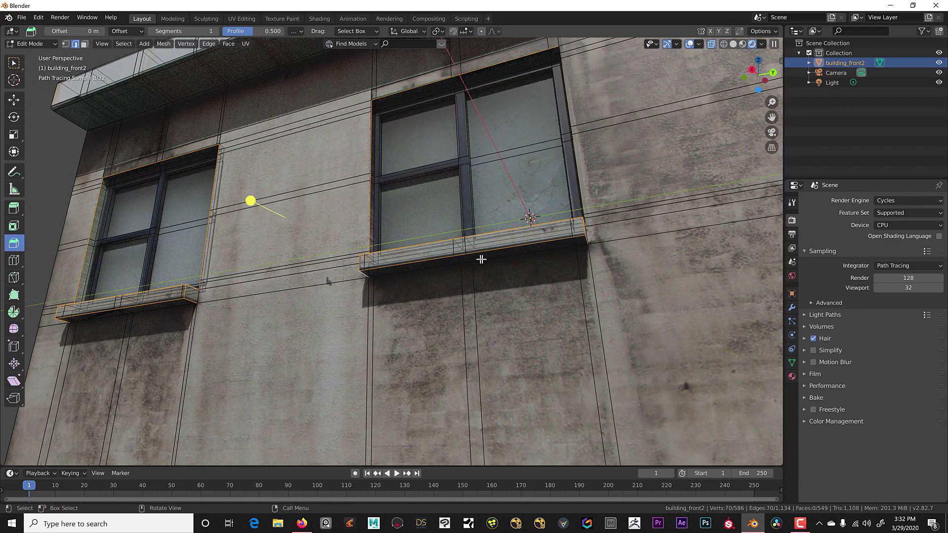
pyautogui.moveTo(481, 259); pyautogui.dragTo(533, 256, button='middle')
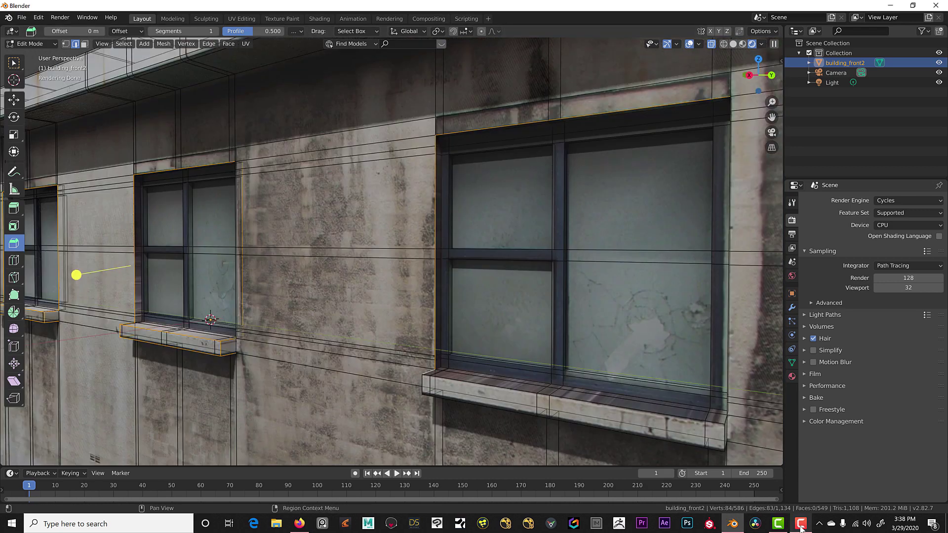
pyautogui.click(800, 527)
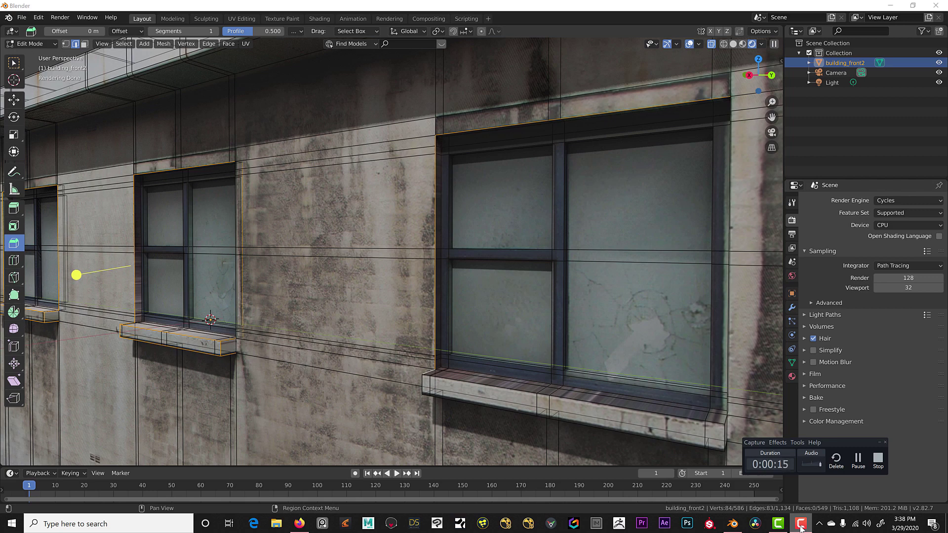
pyautogui.keyDown('shift'); pyautogui.click(423, 380); pyautogui.keyUp('shift')
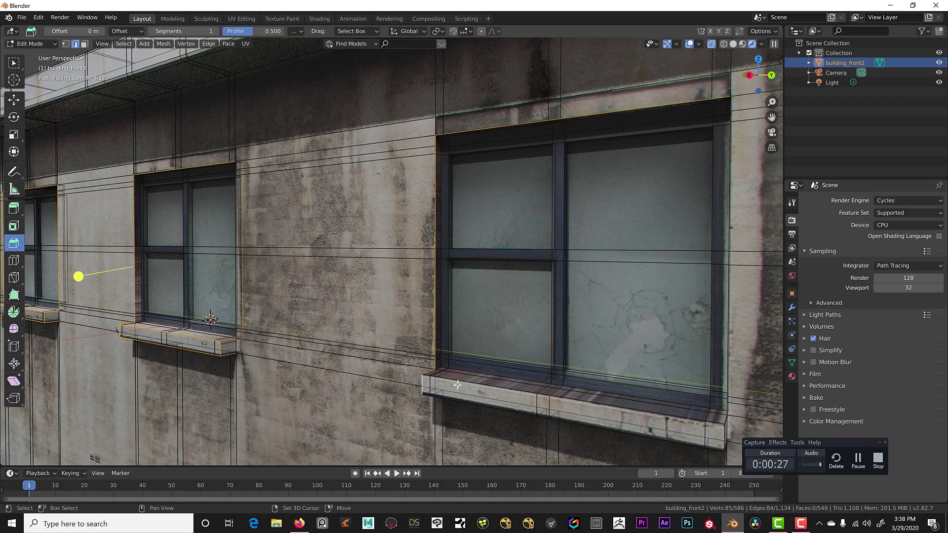
pyautogui.keyDown('alt'); pyautogui.keyDown('shift'); pyautogui.click(452, 401); pyautogui.keyUp('shift'); pyautogui.keyUp('alt')
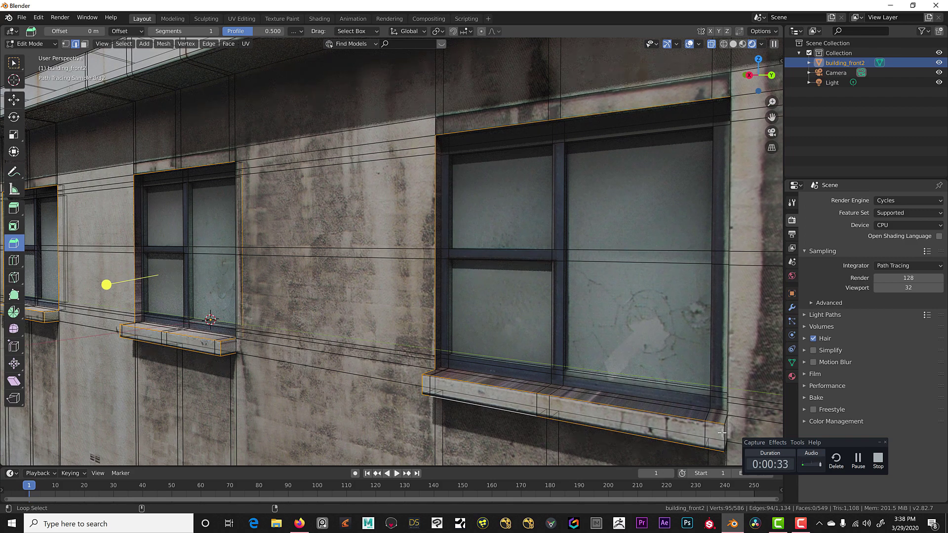
pyautogui.keyDown('shift'); pyautogui.click(722, 433); pyautogui.keyUp('shift')
pyautogui.moveTo(722, 432); pyautogui.dragTo(597, 329, button='middle')
pyautogui.keyDown('alt'); pyautogui.keyDown('shift'); pyautogui.click(625, 344); pyautogui.keyUp('shift'); pyautogui.keyUp('alt')
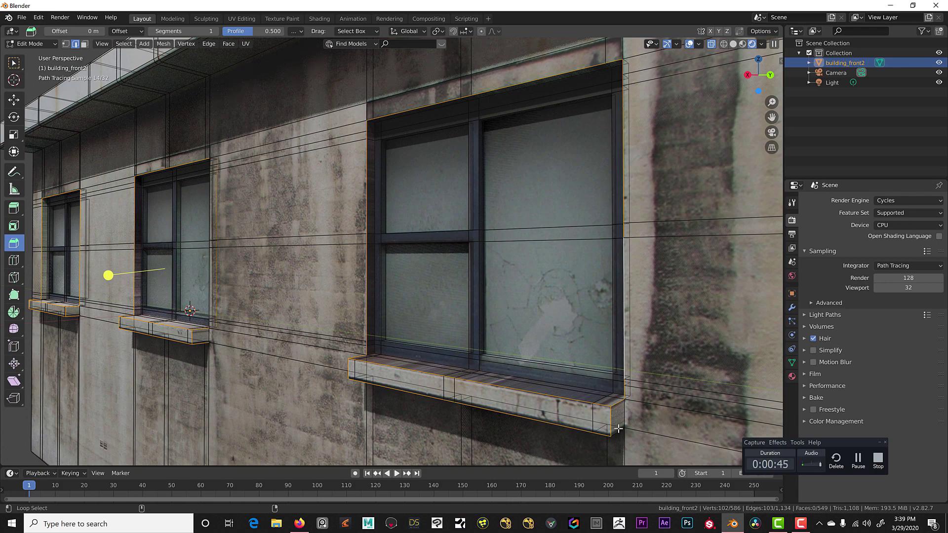
pyautogui.moveTo(618, 429); pyautogui.dragTo(699, 265, button='middle')
pyautogui.keyDown('shift'); pyautogui.click(699, 265); pyautogui.keyUp('shift')
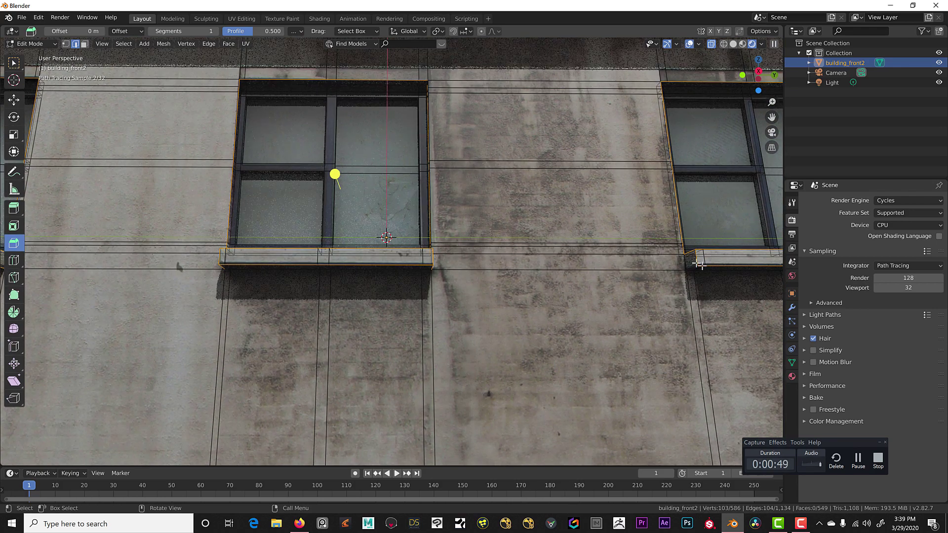
# Add a last sill edge, bevel the selection 0.00327 m with 2 segments, then deselect.
pyautogui.keyDown('shift'); pyautogui.click(714, 248); pyautogui.keyUp('shift')
pyautogui.moveTo(714, 248); pyautogui.dragTo(686, 266, button='middle')
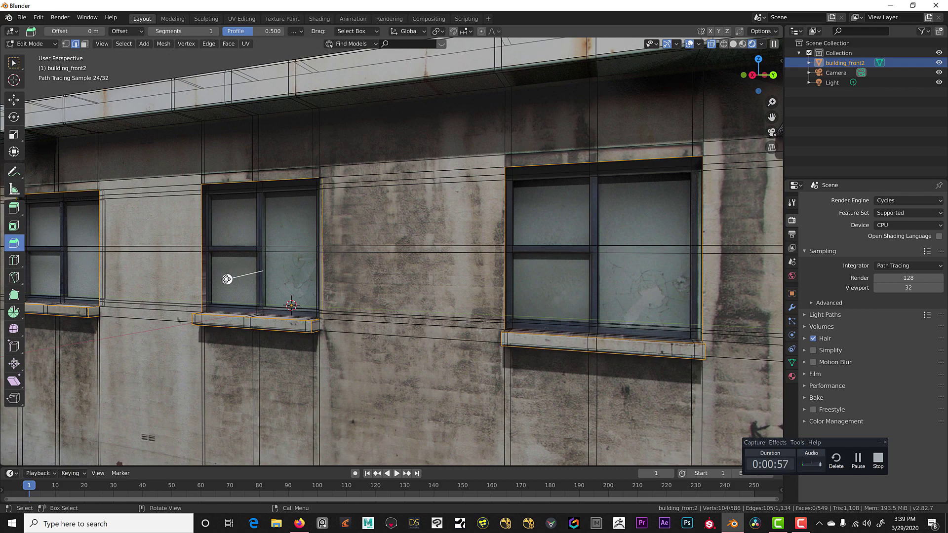
pyautogui.moveTo(225, 280); pyautogui.dragTo(227, 283)
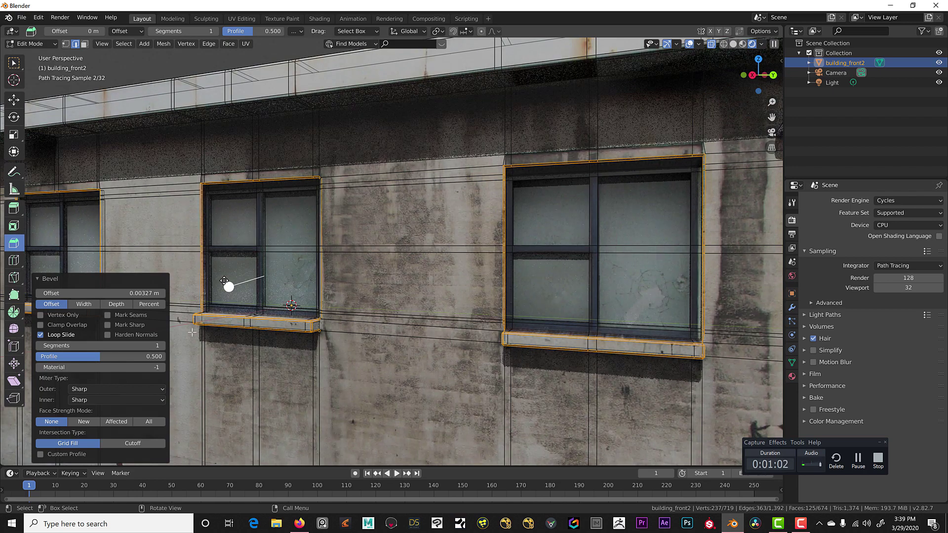
pyautogui.click(160, 347)
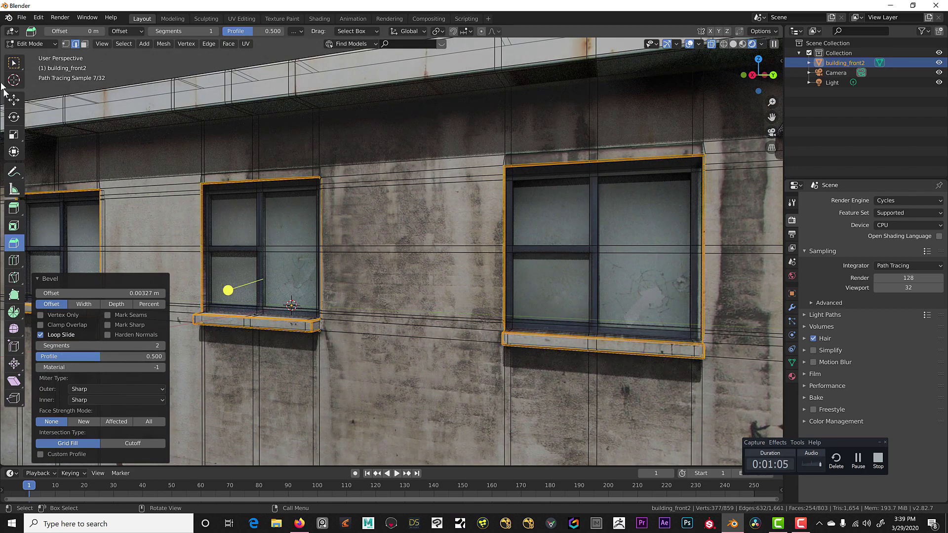
pyautogui.click(14, 63)
pyautogui.scroll(-5, 368, 278)
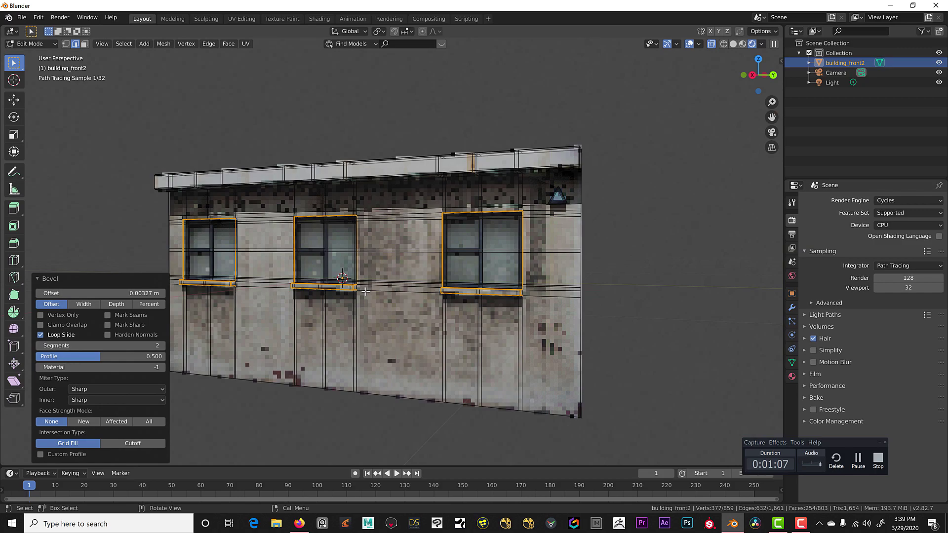
pyautogui.click(681, 253)
pyautogui.scroll(4, 648, 234)
pyautogui.scroll(3, 648, 234)
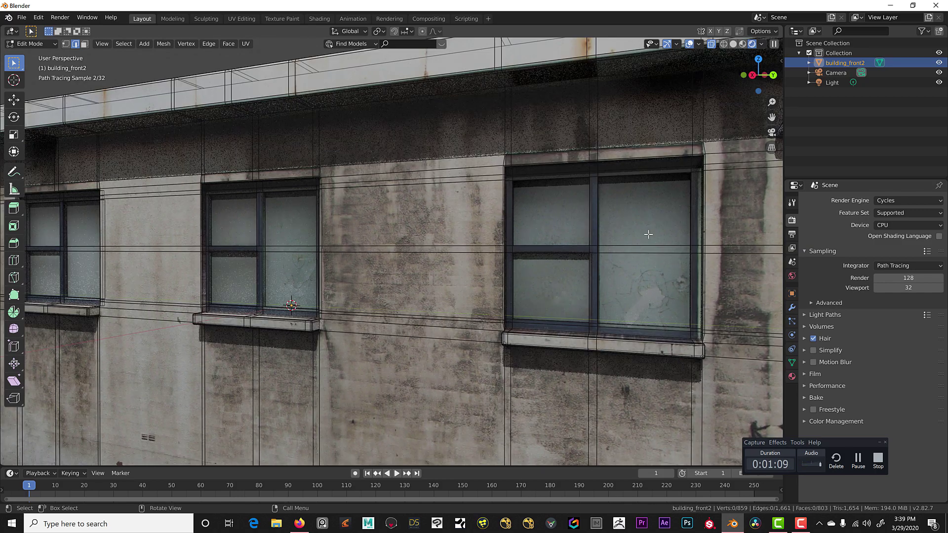
pyautogui.moveTo(642, 235); pyautogui.dragTo(632, 236, button='middle')
pyautogui.scroll(-4, 635, 233)
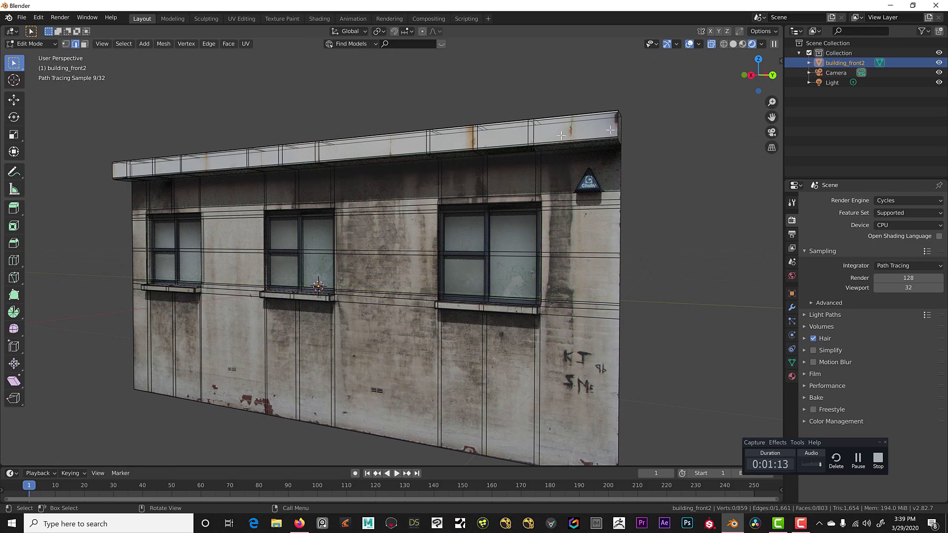
pyautogui.moveTo(364, 267); pyautogui.dragTo(385, 296, button='middle')
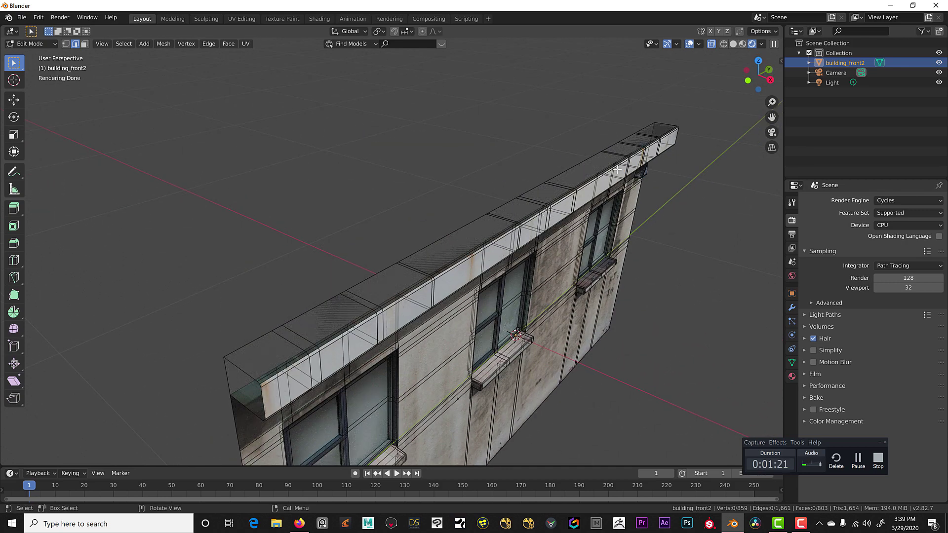
pyautogui.moveTo(282, 328)
pyautogui.mouseDown(button='middle')
pyautogui.moveTo(412, 238)
pyautogui.moveTo(437, 148)
pyautogui.moveTo(422, 45)
pyautogui.mouseUp(button='middle')
pyautogui.scroll(3, 452, 254)
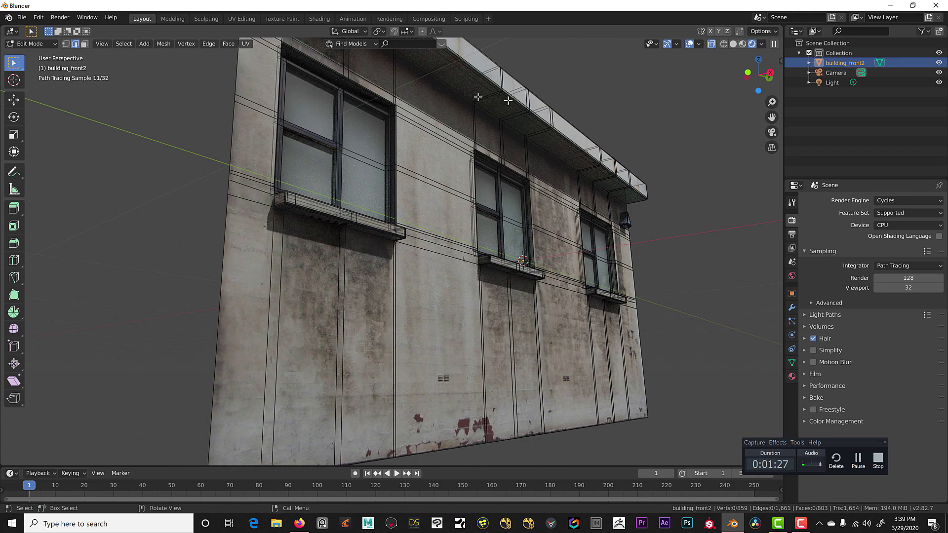
pyautogui.click(742, 44)
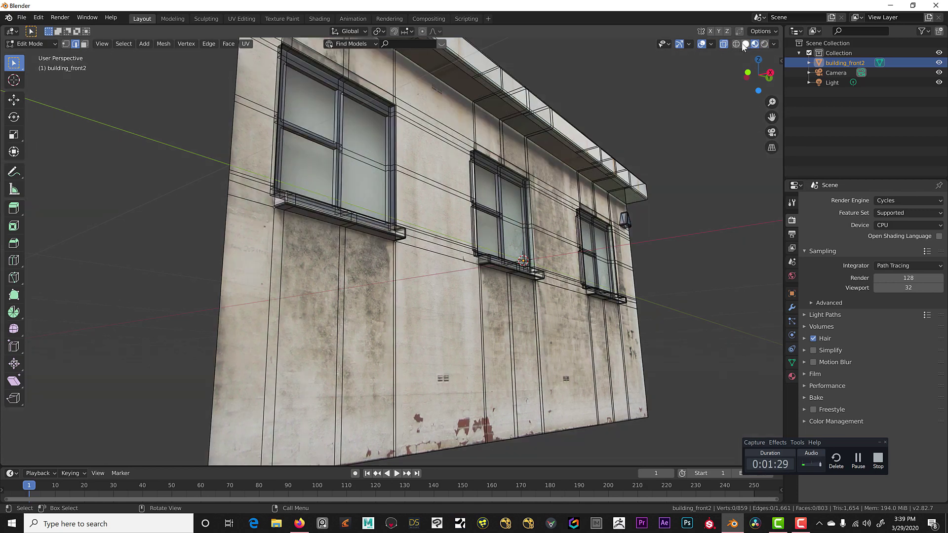
pyautogui.moveTo(600, 128); pyautogui.dragTo(483, 180, button='middle')
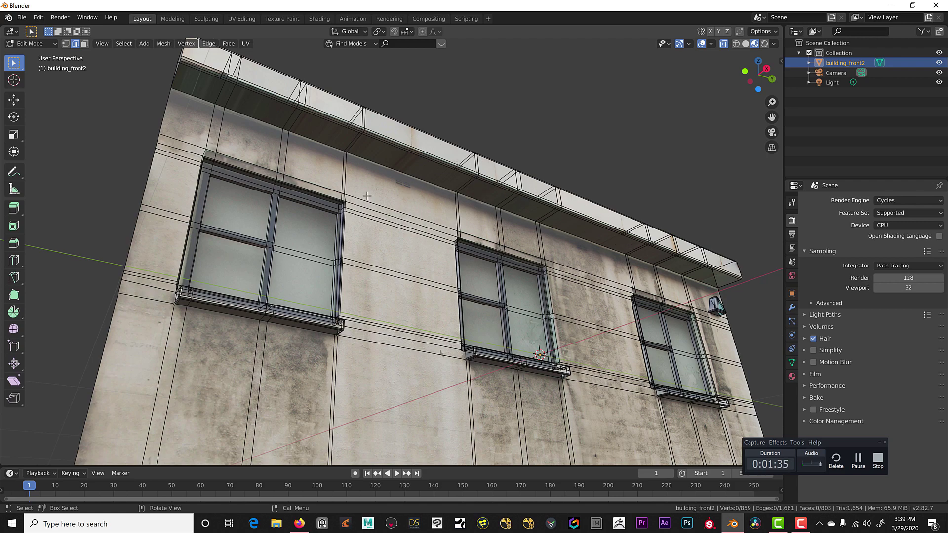
pyautogui.click(763, 44)
pyautogui.moveTo(579, 121); pyautogui.dragTo(557, 92, button='middle')
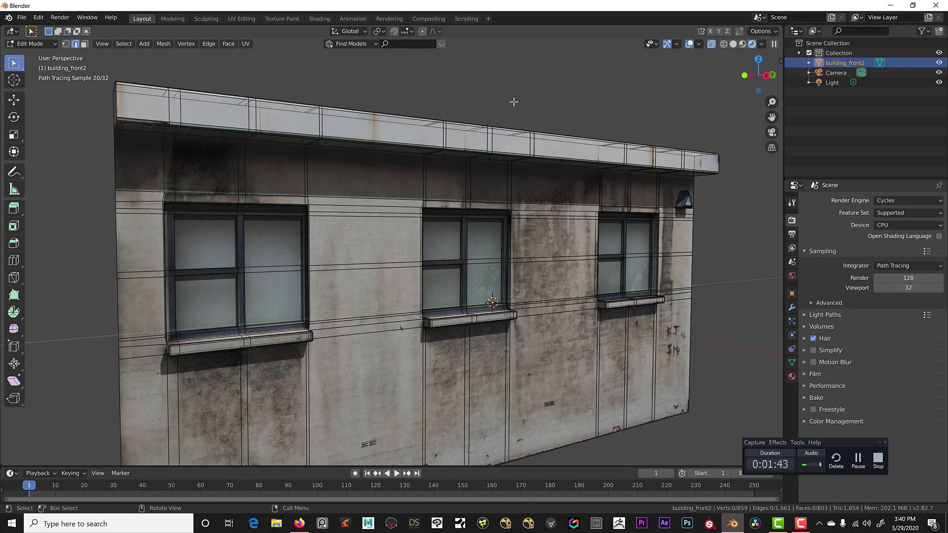
pyautogui.moveTo(515, 104); pyautogui.dragTo(549, 123, button='middle')
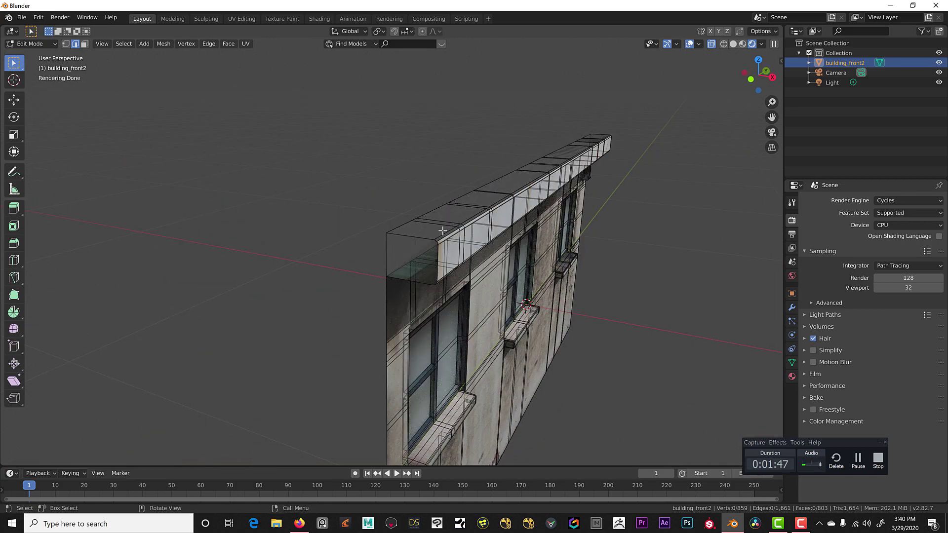
pyautogui.moveTo(620, 260); pyautogui.dragTo(594, 201, button='middle')
pyautogui.scroll(5, 594, 201)
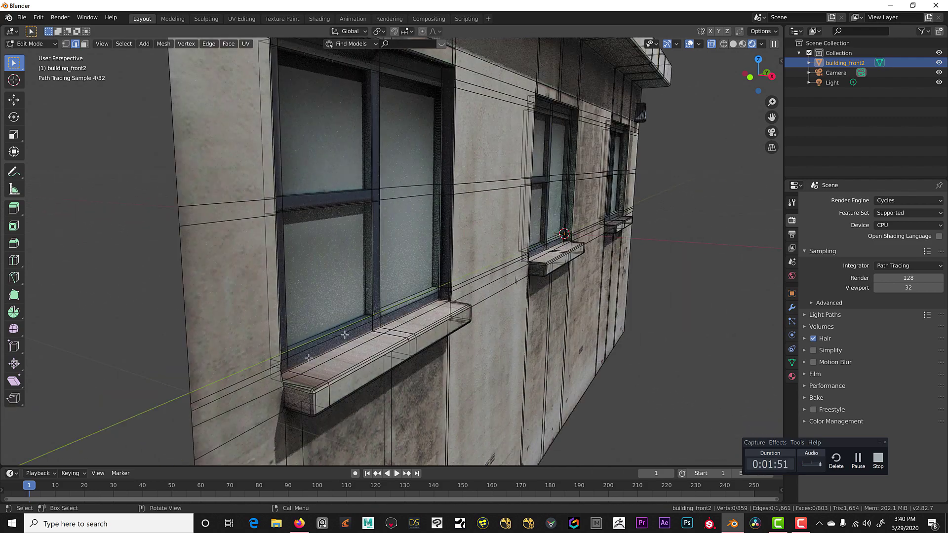
pyautogui.scroll(4, 320, 382)
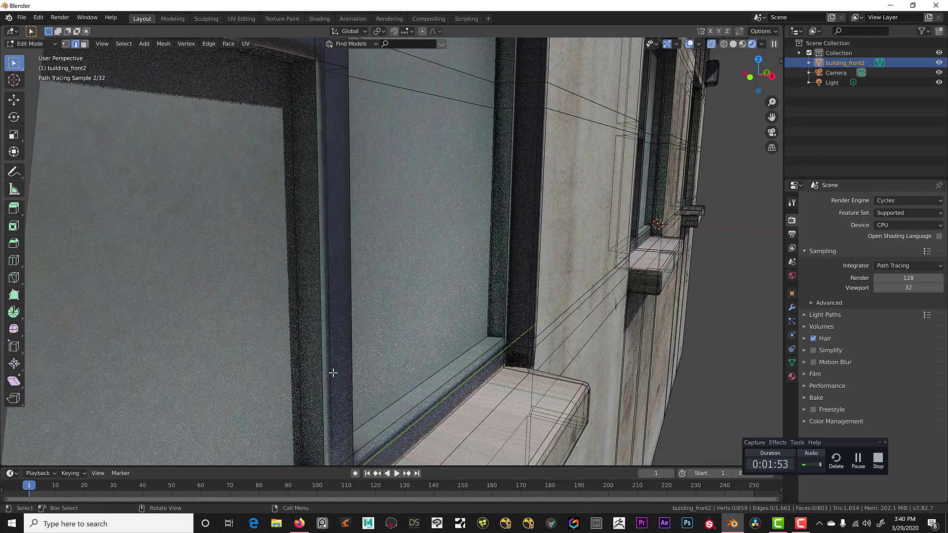
pyautogui.scroll(-2, 333, 374)
pyautogui.moveTo(332, 374); pyautogui.dragTo(301, 342, button='middle')
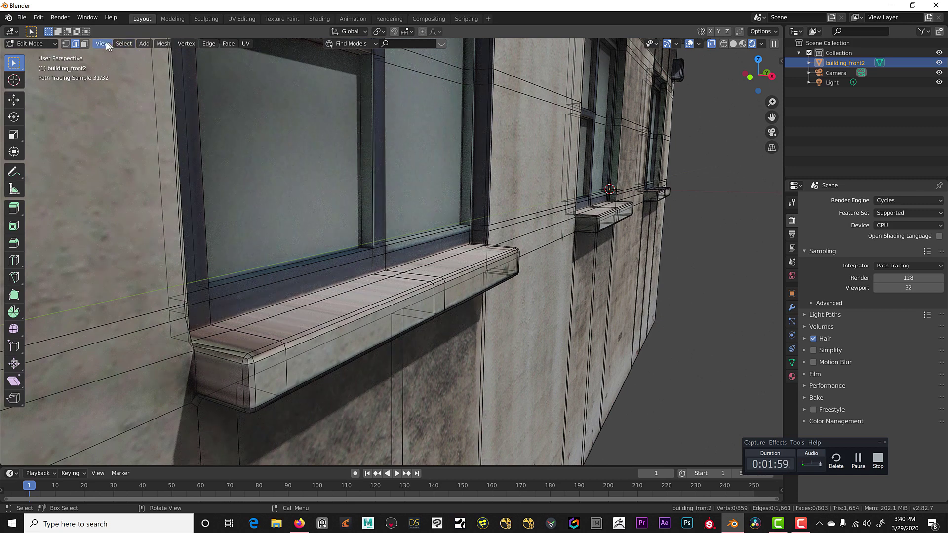
# In face select, pick the first sill's front bevel strip, top faces and corner faces.
pyautogui.click(84, 43)
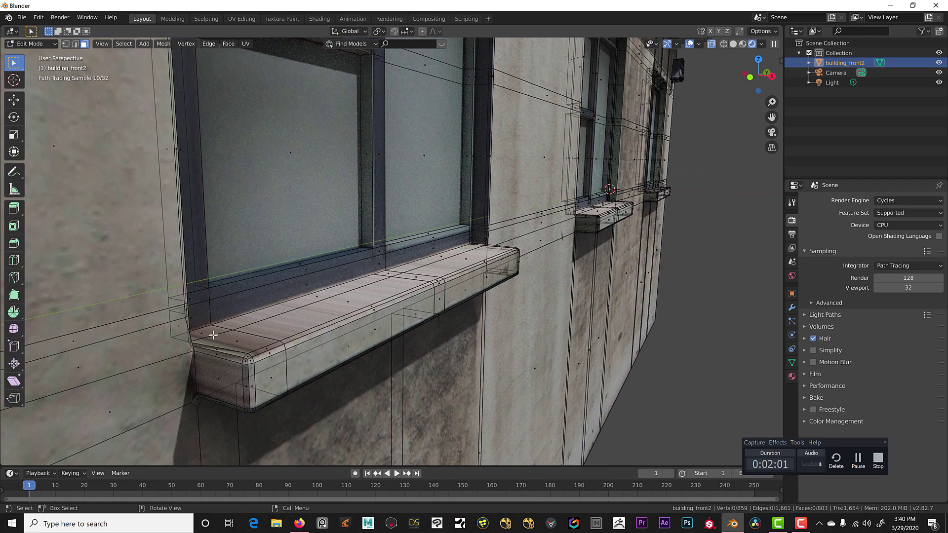
pyautogui.click(209, 334)
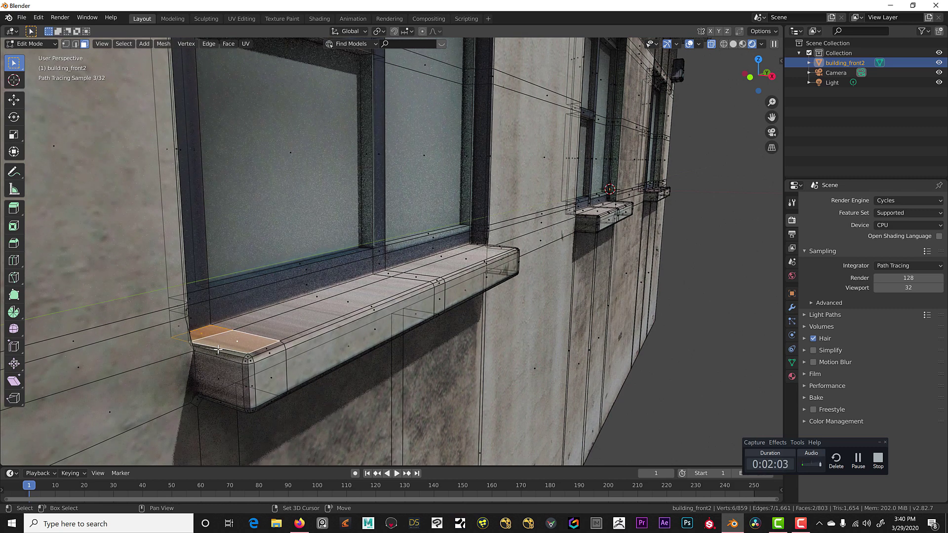
pyautogui.keyDown('shift'); pyautogui.click(267, 348); pyautogui.keyUp('shift')
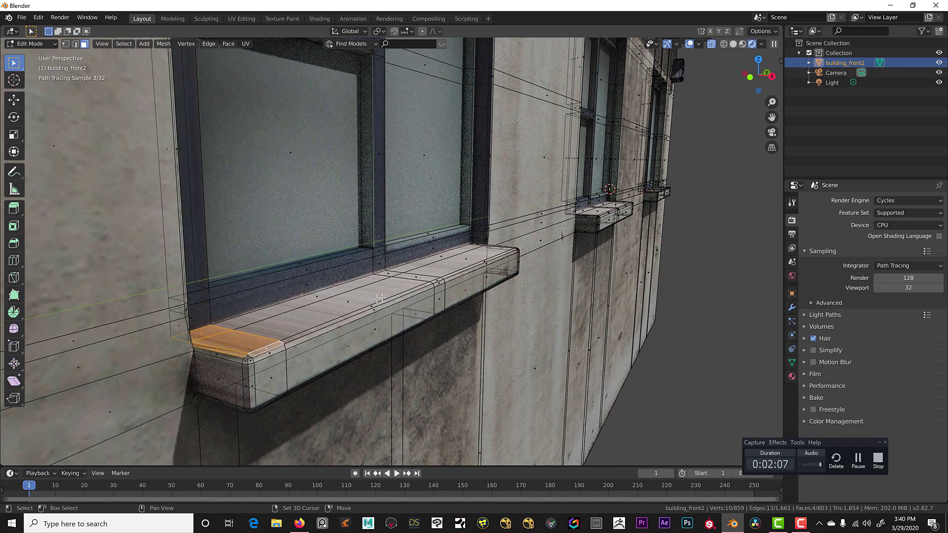
pyautogui.keyDown('shift'); pyautogui.click(371, 307); pyautogui.keyUp('shift')
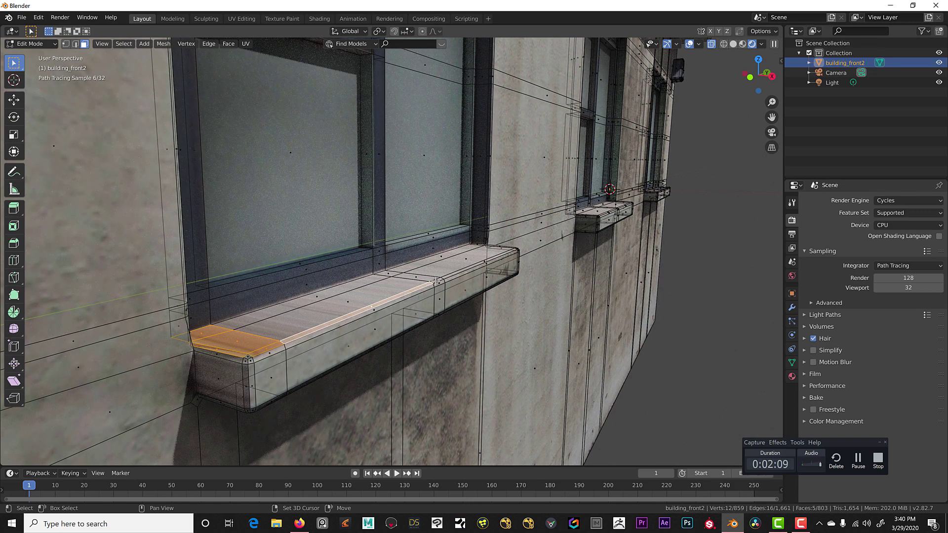
pyautogui.keyDown('shift'); pyautogui.click(436, 281); pyautogui.keyUp('shift')
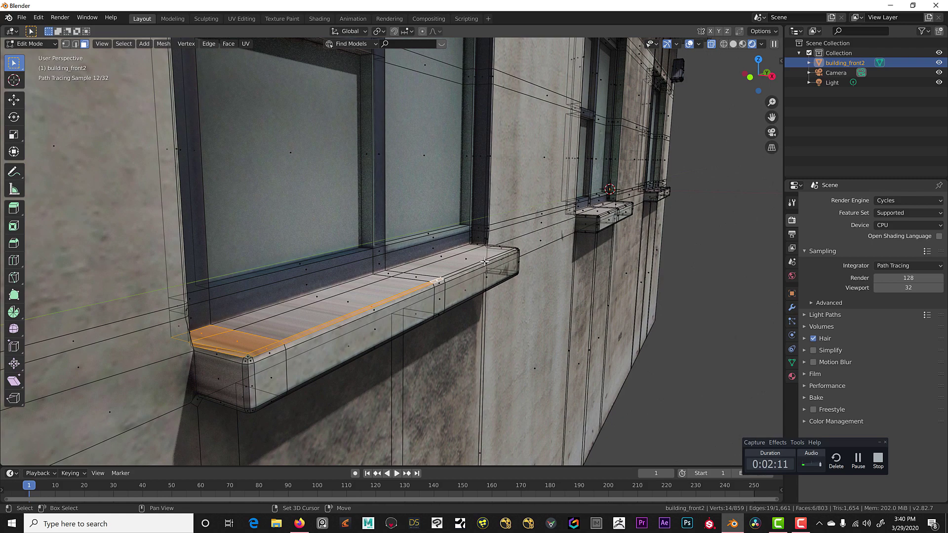
pyautogui.keyDown('shift'); pyautogui.click(485, 262); pyautogui.keyUp('shift')
pyautogui.keyDown('shift'); pyautogui.click(376, 277); pyautogui.keyUp('shift')
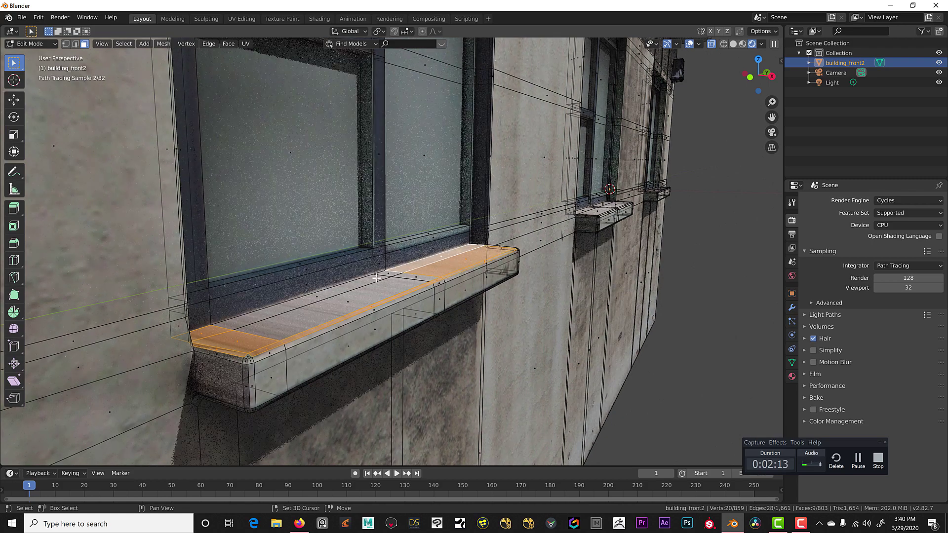
pyautogui.keyDown('shift'); pyautogui.click(384, 274); pyautogui.keyUp('shift')
pyautogui.keyDown('shift'); pyautogui.click(416, 277); pyautogui.keyUp('shift')
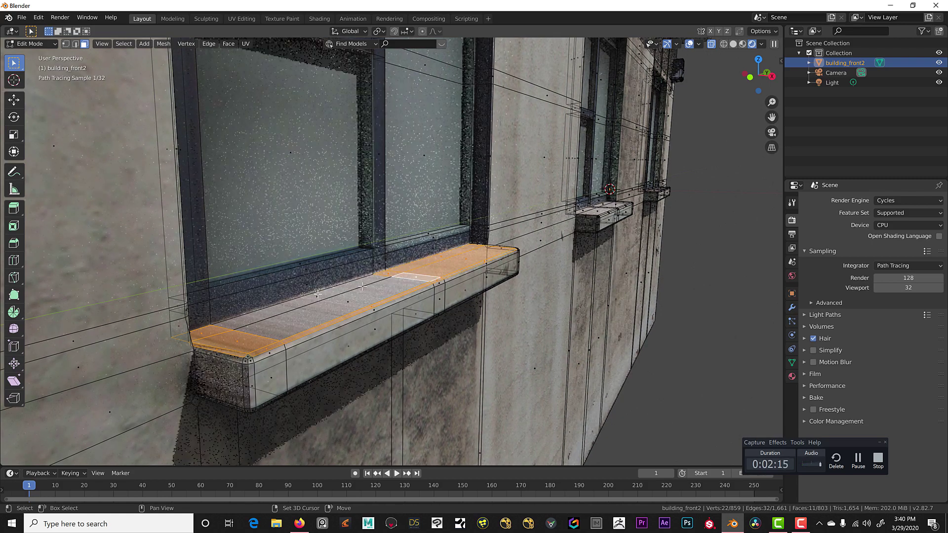
pyautogui.keyDown('shift'); pyautogui.click(350, 301); pyautogui.keyUp('shift')
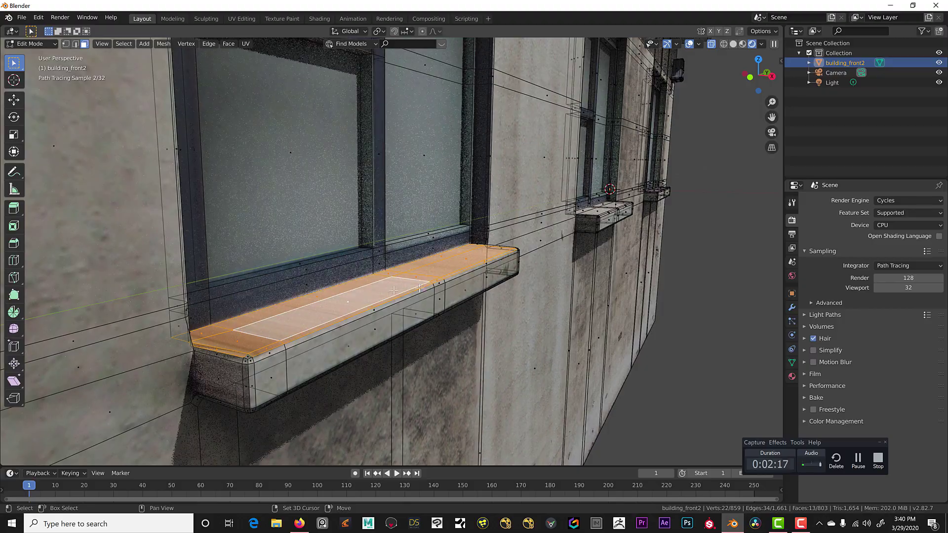
pyautogui.moveTo(349, 302); pyautogui.dragTo(194, 273, button='middle')
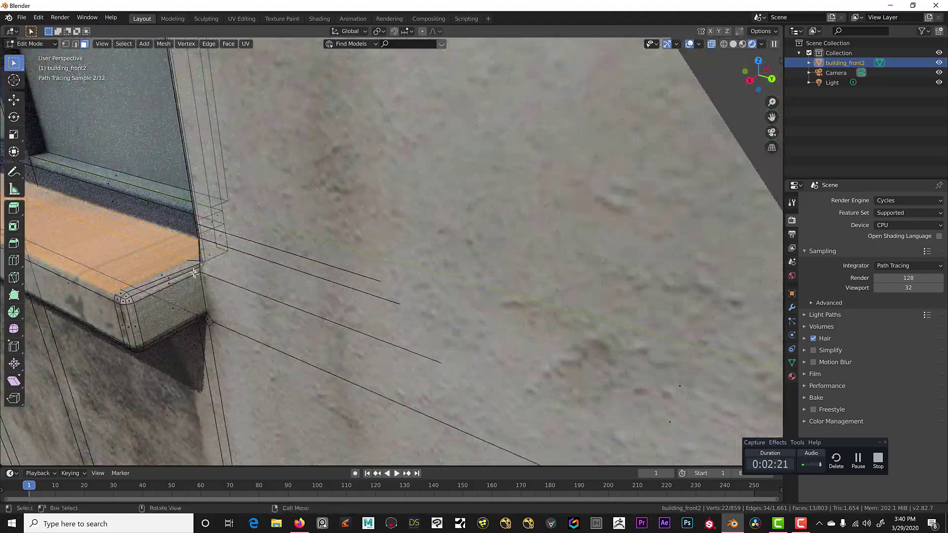
pyautogui.keyDown('shift'); pyautogui.click(169, 278); pyautogui.keyUp('shift')
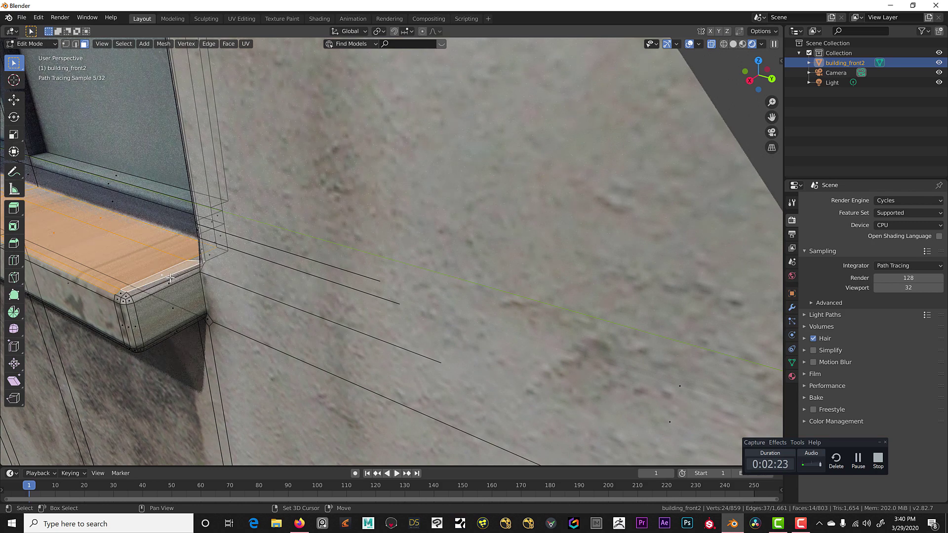
pyautogui.keyDown('shift'); pyautogui.click(196, 259); pyautogui.keyUp('shift')
pyautogui.keyDown('shift'); pyautogui.click(197, 259); pyautogui.keyUp('shift')
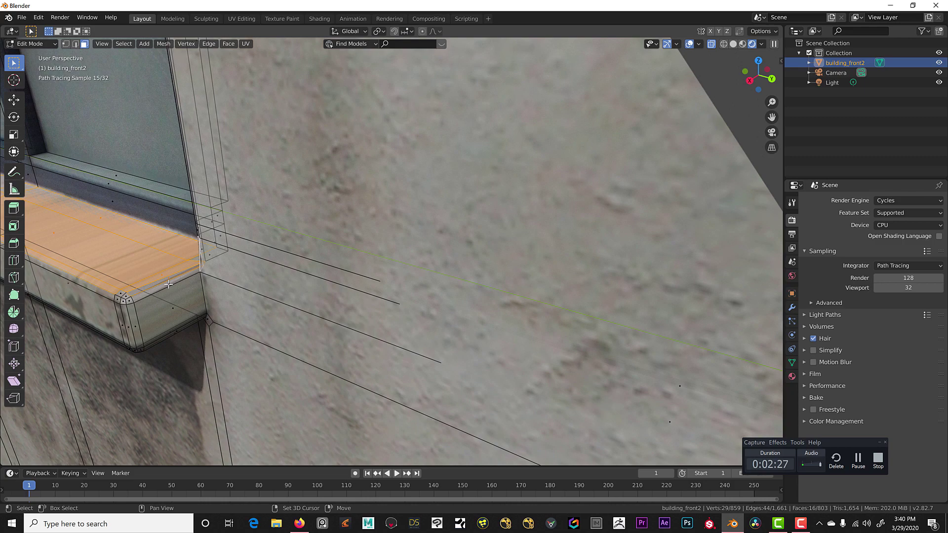
pyautogui.moveTo(168, 284); pyautogui.dragTo(353, 291, button='middle')
pyautogui.keyDown('shift'); pyautogui.click(353, 291); pyautogui.keyUp('shift')
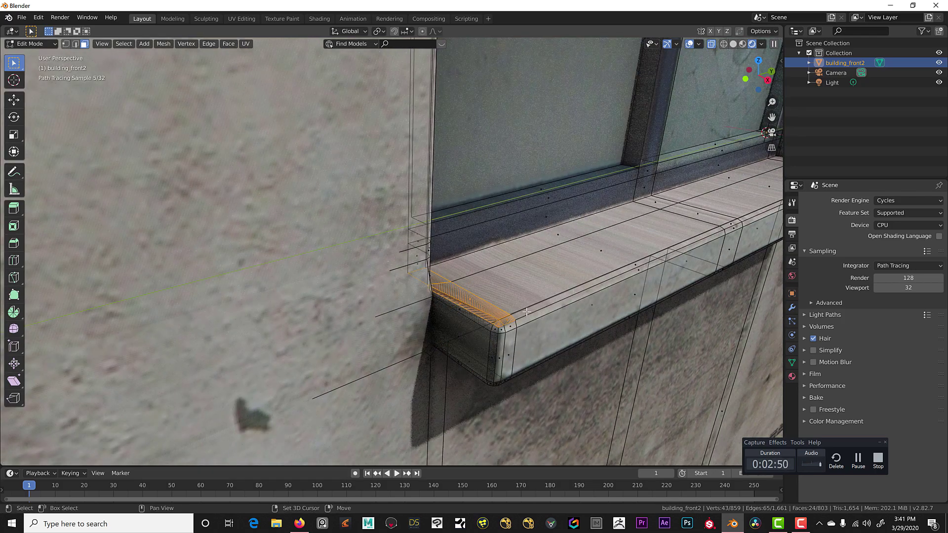
# Extend the selection along that sill's top row and its right-end corner faces.
pyautogui.keyDown('alt'); pyautogui.keyDown('shift'); pyautogui.click(639, 265); pyautogui.keyUp('shift'); pyautogui.keyUp('alt')
pyautogui.moveTo(638, 265); pyautogui.dragTo(386, 249, button='middle')
pyautogui.scroll(3, 387, 249)
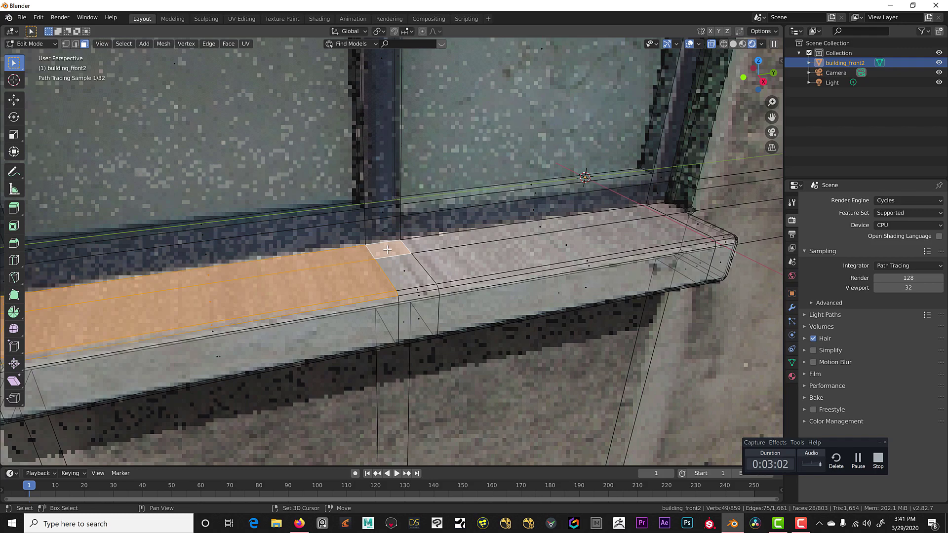
pyautogui.keyDown('ctrl'); pyautogui.click(587, 262); pyautogui.keyUp('ctrl')
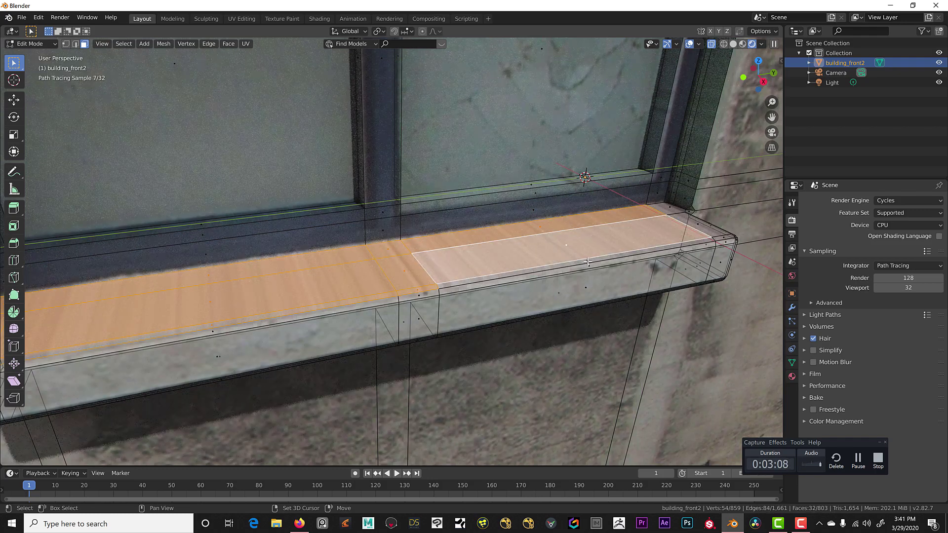
pyautogui.keyDown('ctrl'); pyautogui.click(699, 228); pyautogui.keyUp('ctrl')
pyautogui.moveTo(699, 229); pyautogui.dragTo(640, 228, button='middle')
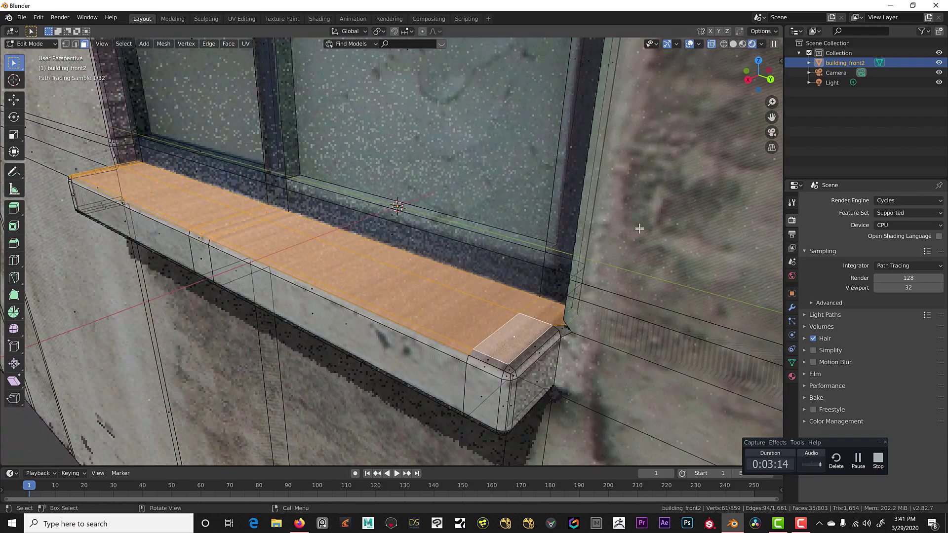
pyautogui.keyDown('ctrl'); pyautogui.click(509, 370); pyautogui.keyUp('ctrl')
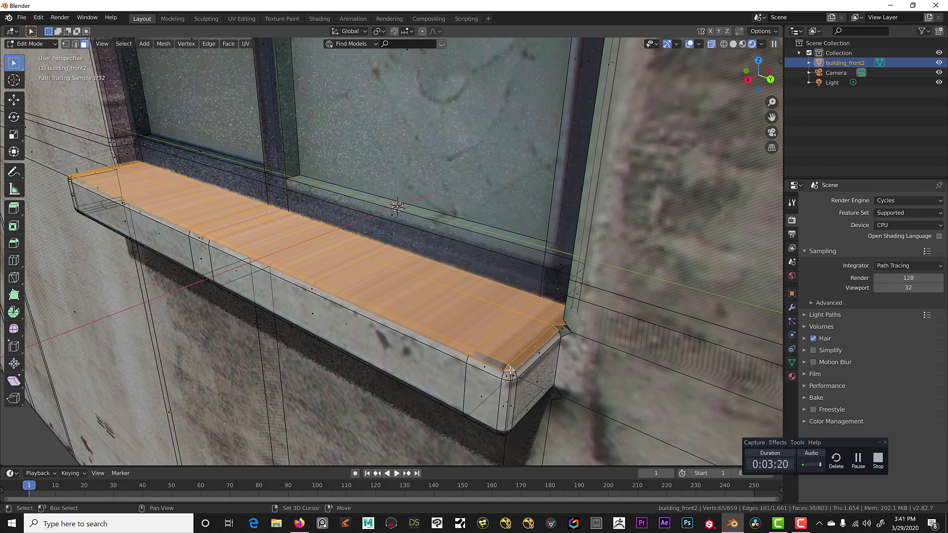
# Add the next window sill's top faces and right-corner faces to the selection.
pyautogui.keyDown('shift'); pyautogui.moveTo(509, 369); pyautogui.dragTo(288, 266, button='middle'); pyautogui.keyUp('shift')
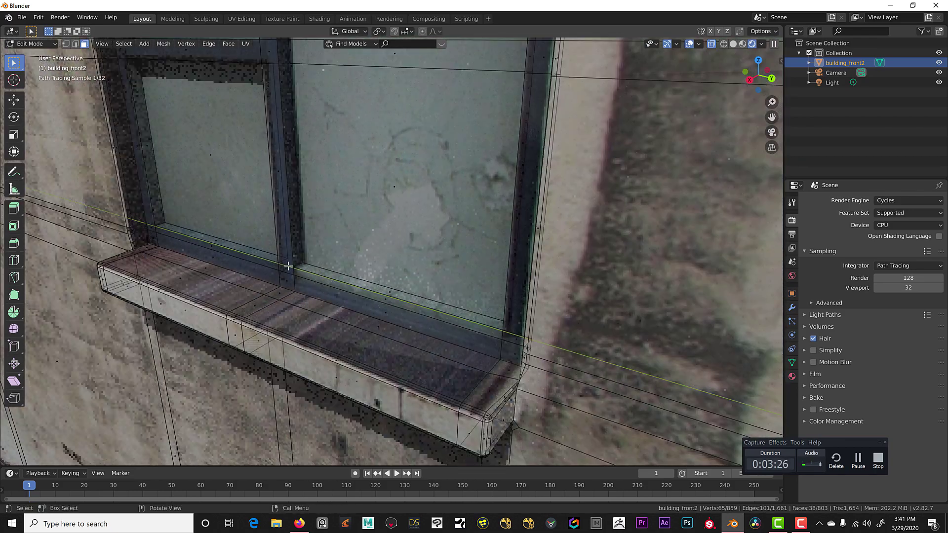
pyautogui.keyDown('shift'); pyautogui.click(513, 373); pyautogui.keyUp('shift')
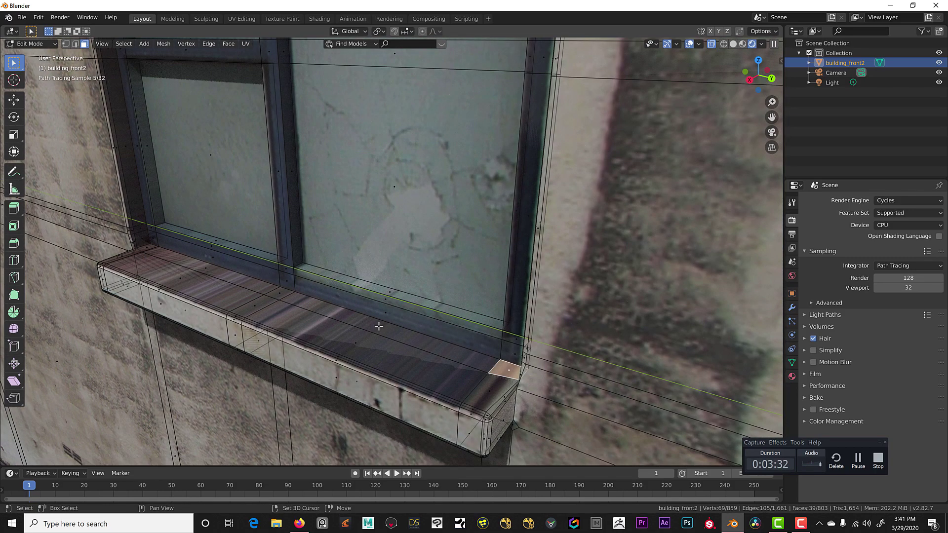
pyautogui.keyDown('shift'); pyautogui.click(384, 330); pyautogui.keyUp('shift')
pyautogui.keyDown('shift'); pyautogui.click(207, 269); pyautogui.keyUp('shift')
pyautogui.keyDown('shift'); pyautogui.click(356, 345); pyautogui.keyUp('shift')
pyautogui.keyDown('shift'); pyautogui.click(494, 390); pyautogui.keyUp('shift')
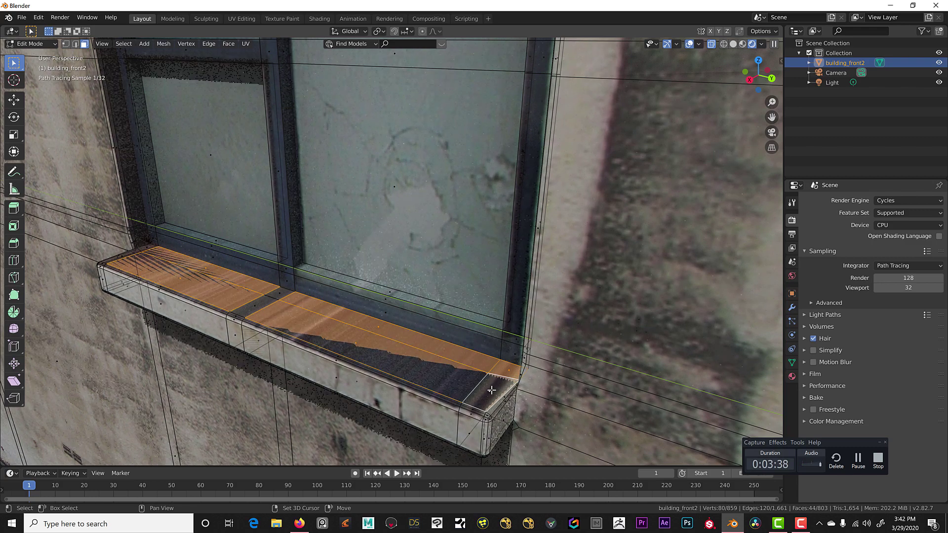
pyautogui.scroll(3, 489, 407)
pyautogui.keyDown('shift'); pyautogui.moveTo(489, 408); pyautogui.dragTo(503, 389, button='middle'); pyautogui.keyUp('shift')
pyautogui.keyDown('shift'); pyautogui.click(502, 390); pyautogui.keyUp('shift')
pyautogui.keyDown('shift'); pyautogui.click(509, 388); pyautogui.keyUp('shift')
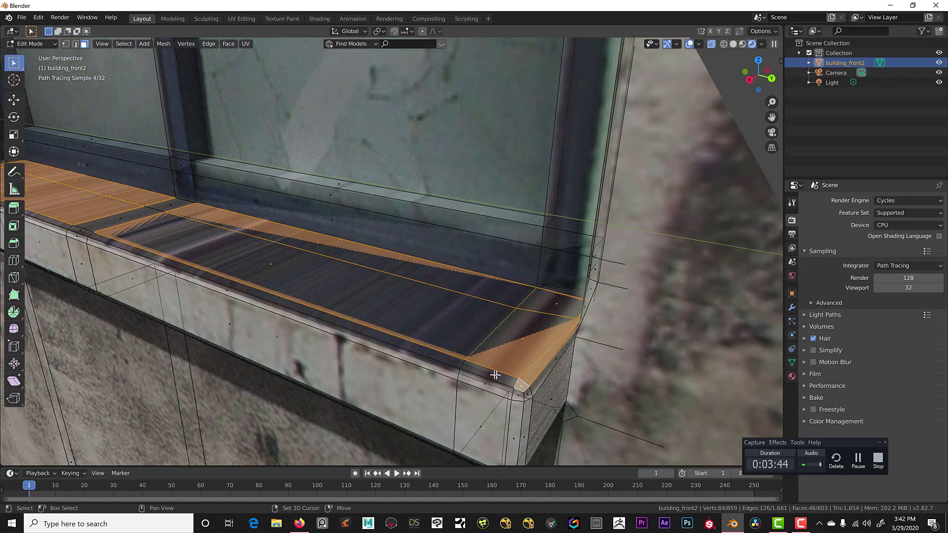
pyautogui.keyDown('shift'); pyautogui.click(488, 380); pyautogui.keyUp('shift')
pyautogui.keyDown('shift'); pyautogui.click(232, 284); pyautogui.keyUp('shift')
pyautogui.keyDown('shift'); pyautogui.click(158, 203); pyautogui.keyUp('shift')
# Add the remaining faces at that sill's left end, completing the 57-face selection.
pyautogui.moveTo(158, 203); pyautogui.dragTo(316, 269, button='middle')
pyautogui.keyDown('shift'); pyautogui.click(316, 277); pyautogui.keyUp('shift')
pyautogui.scroll(5, 248, 235)
pyautogui.keyDown('shift'); pyautogui.click(412, 294); pyautogui.keyUp('shift')
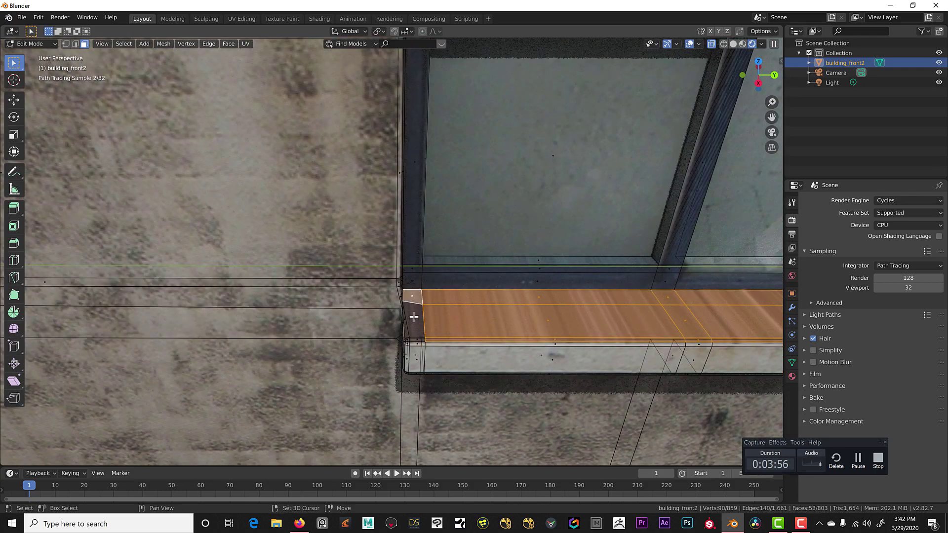
pyautogui.keyDown('shift'); pyautogui.click(412, 316); pyautogui.keyUp('shift')
pyautogui.moveTo(412, 316); pyautogui.dragTo(546, 254, button='middle')
pyautogui.scroll(5, 414, 262)
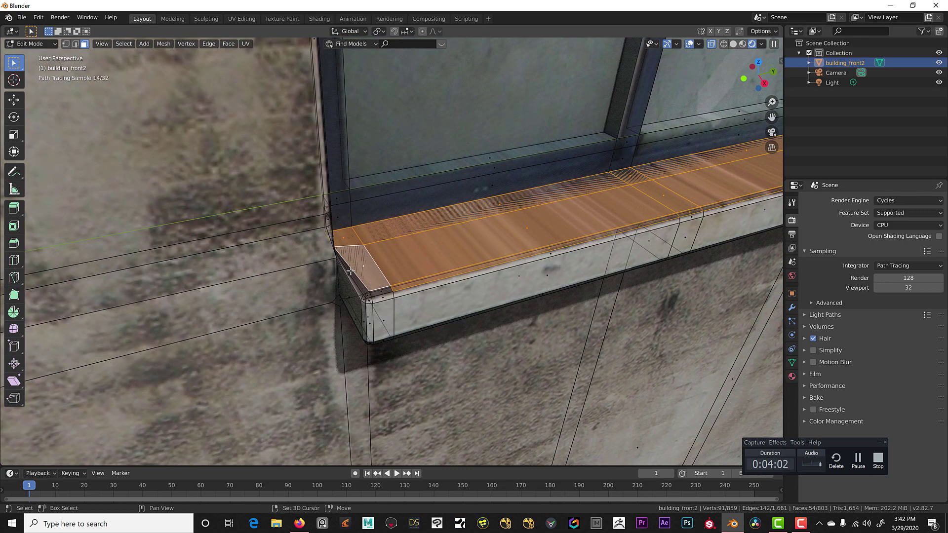
pyautogui.keyDown('shift'); pyautogui.click(373, 285); pyautogui.keyUp('shift')
pyautogui.keyDown('shift'); pyautogui.click(351, 291); pyautogui.keyUp('shift')
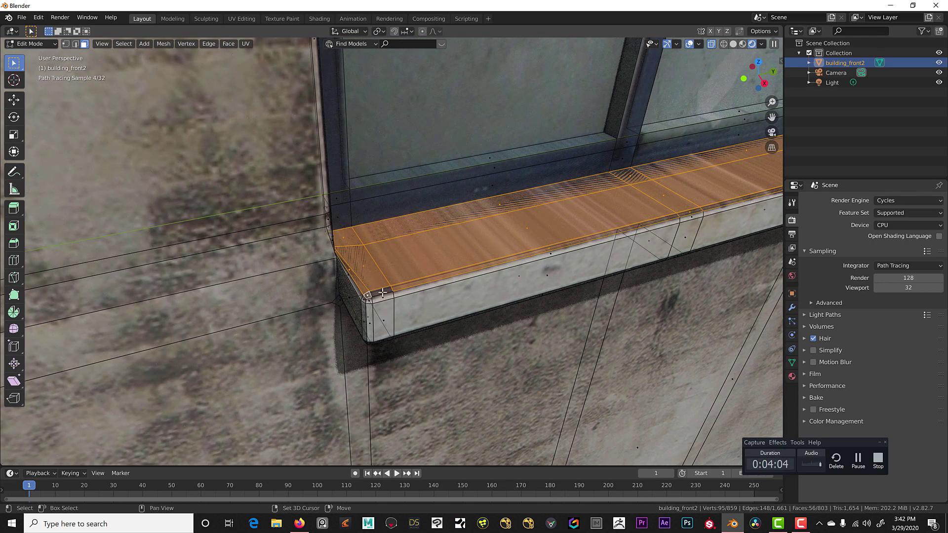
pyautogui.keyDown('shift'); pyautogui.click(349, 302); pyautogui.keyUp('shift')
pyautogui.scroll(-4, 430, 269)
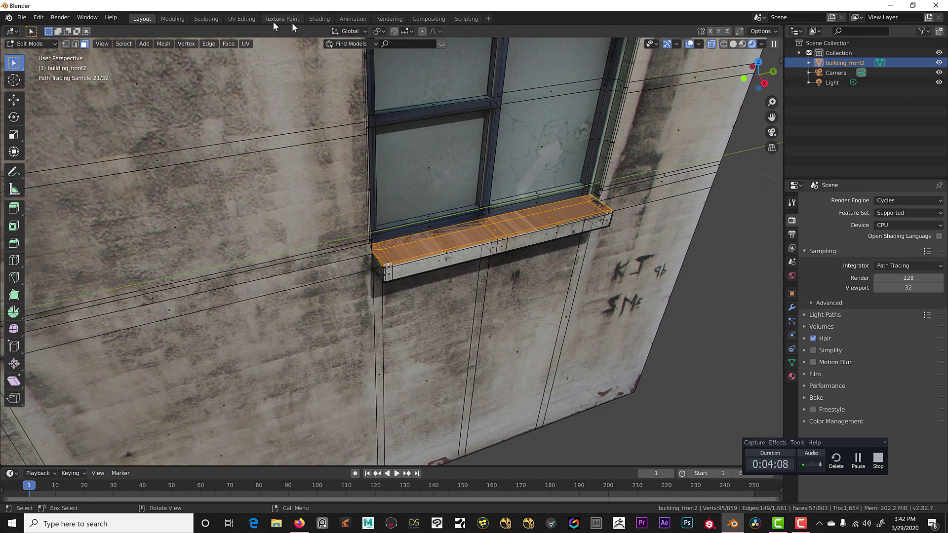
# In UV Editing, cube-project the selected sill faces.
pyautogui.click(241, 19)
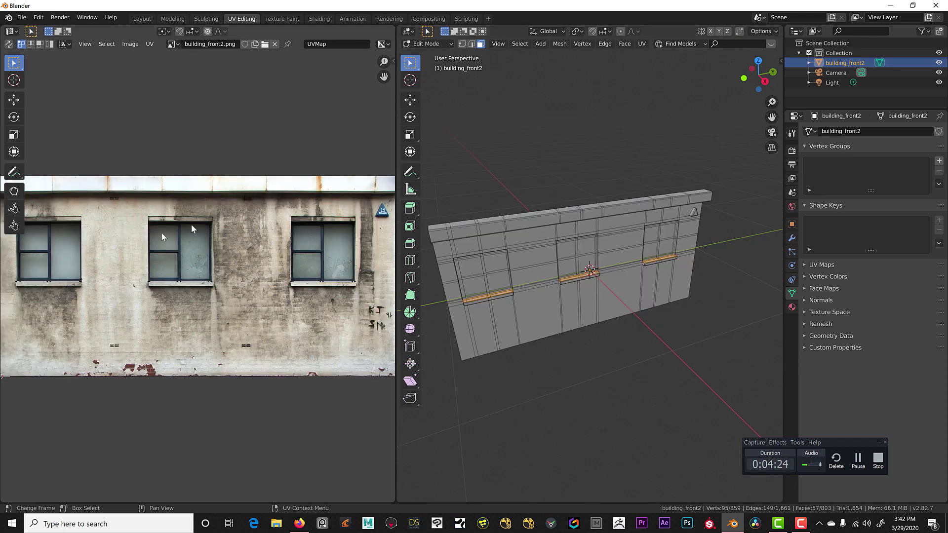
pyautogui.scroll(-2, 192, 237)
pyautogui.scroll(2, 192, 237)
pyautogui.moveTo(576, 274); pyautogui.dragTo(588, 282, button='middle')
pyautogui.scroll(3, 576, 267)
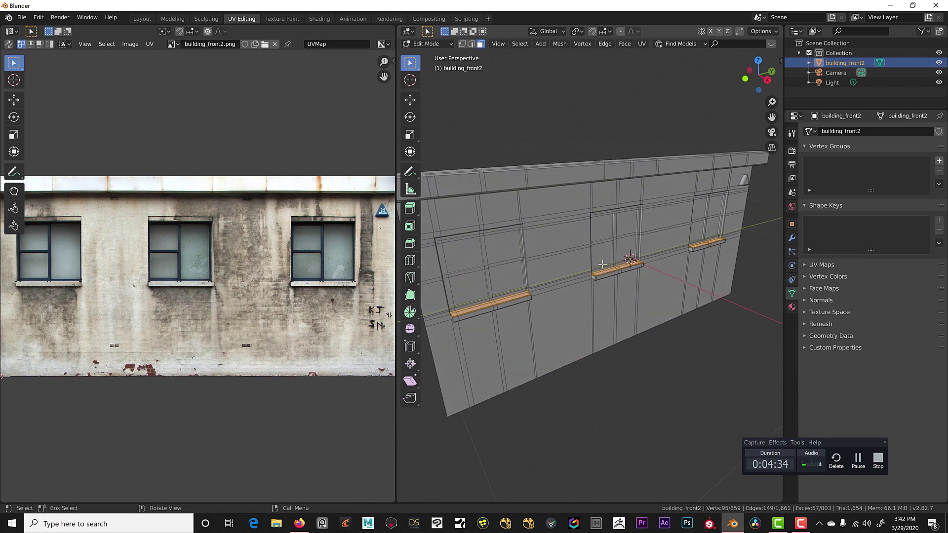
pyautogui.click(642, 44)
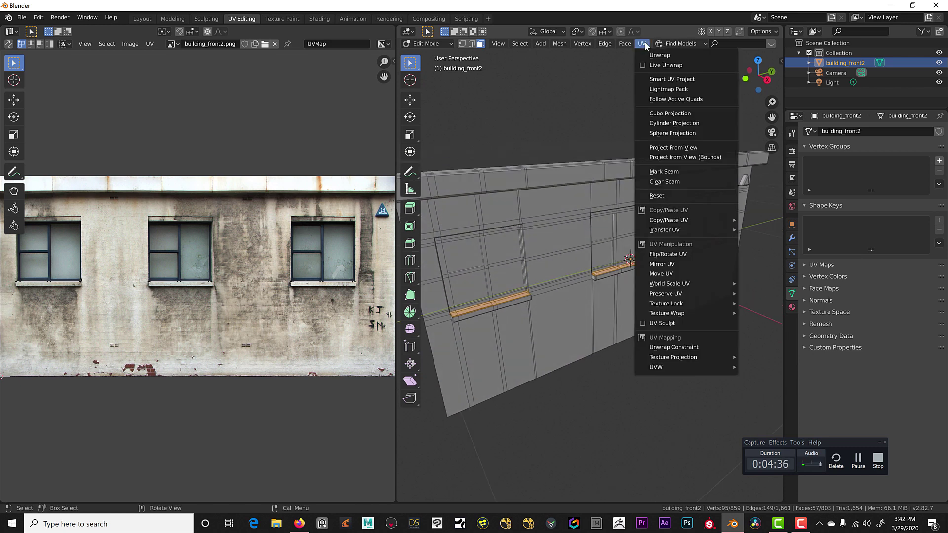
pyautogui.click(670, 114)
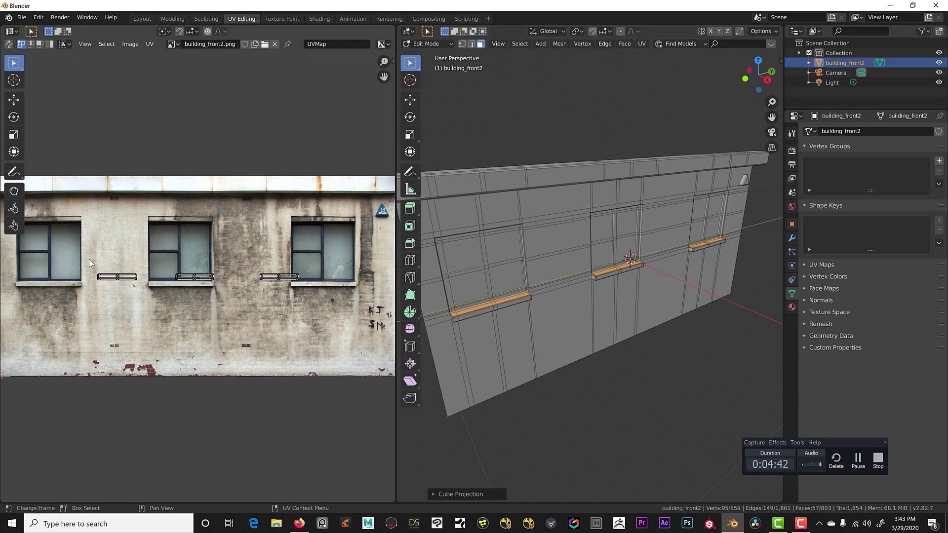
# Move the three sill UV islands down onto plain wall below the windows.
pyautogui.moveTo(90, 260); pyautogui.dragTo(311, 306)
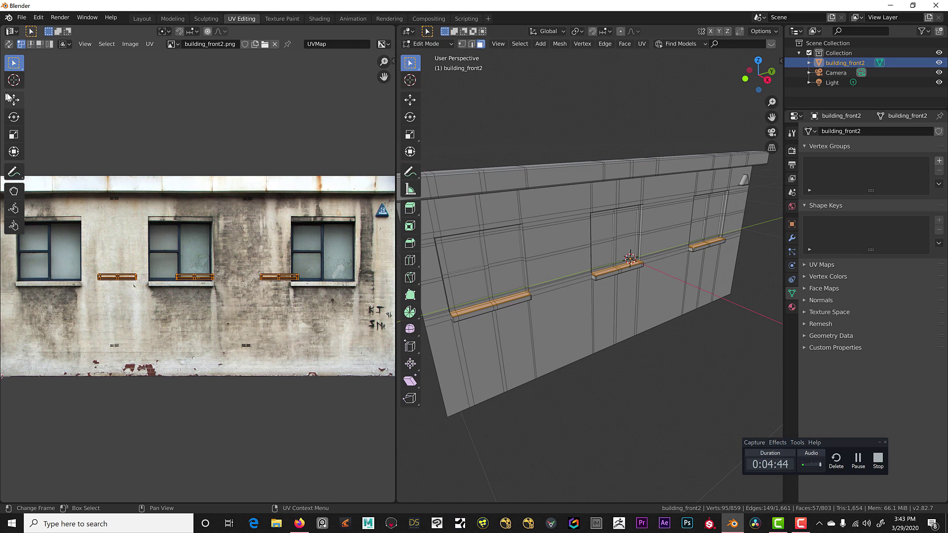
pyautogui.click(14, 101)
pyautogui.moveTo(198, 240); pyautogui.dragTo(201, 297)
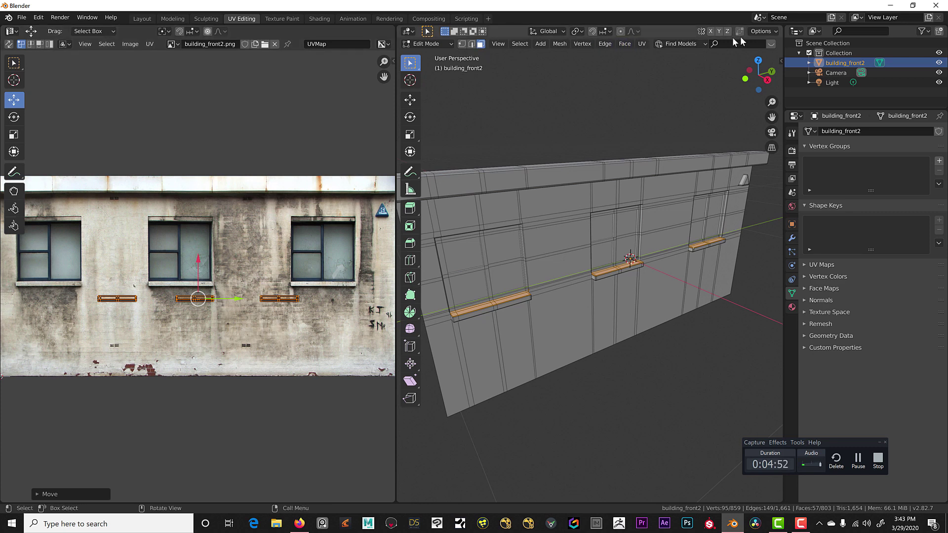
pyautogui.click(447, 50)
# Return to Object Mode, switch to Rendered shading, and zoom in on a window sill.
pyautogui.click(432, 55)
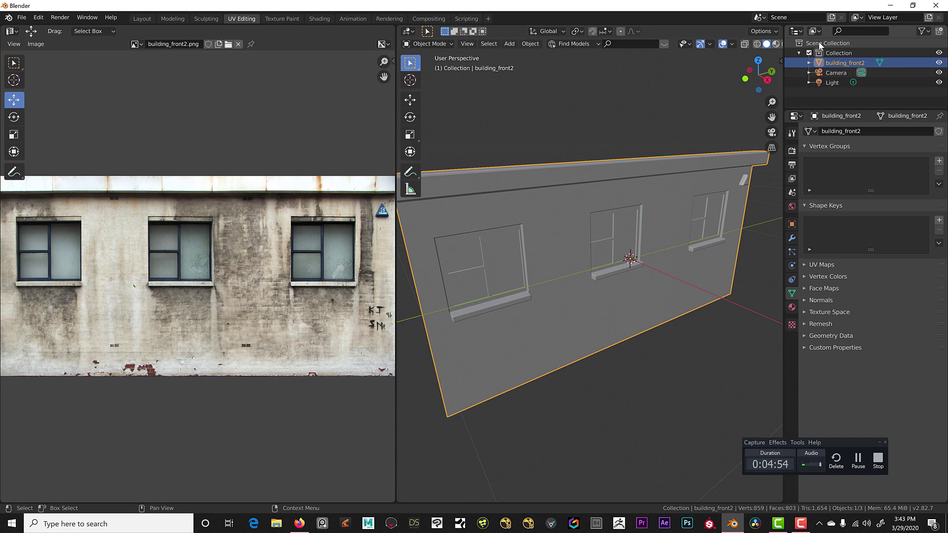
pyautogui.click(776, 44)
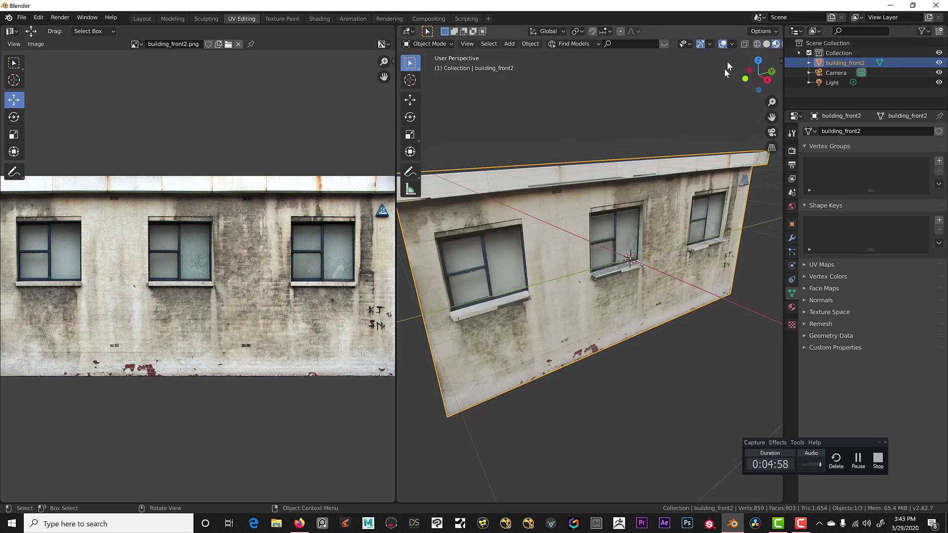
pyautogui.click(781, 44)
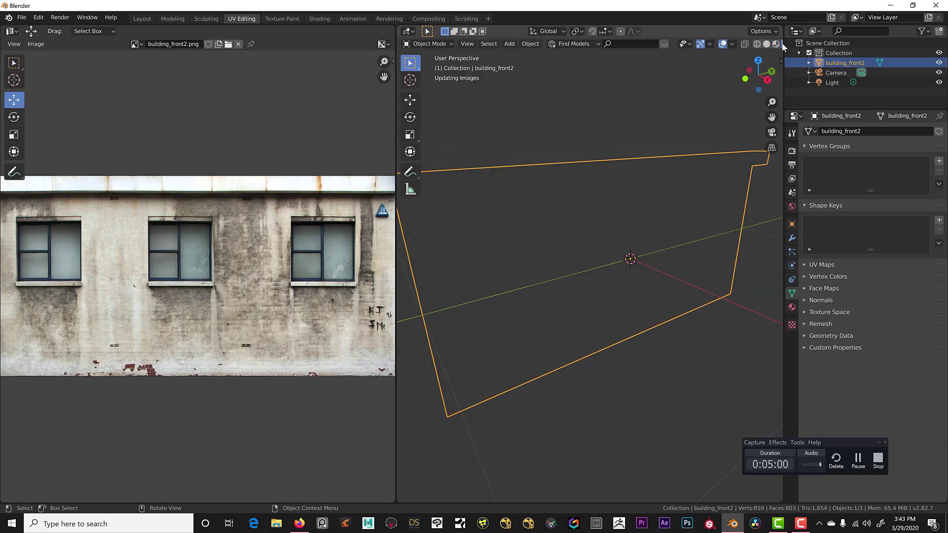
pyautogui.scroll(4, 590, 279)
pyautogui.scroll(5, 590, 277)
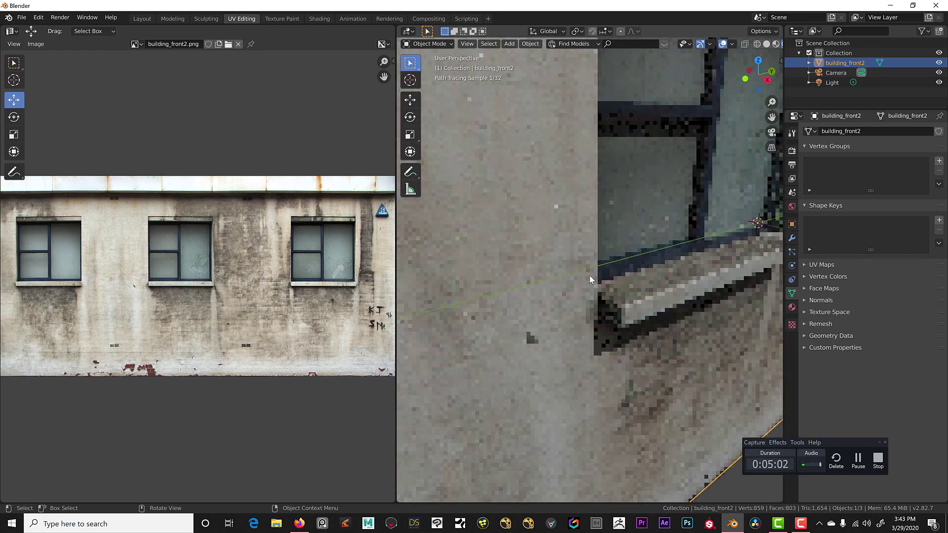
pyautogui.scroll(-2, 679, 297)
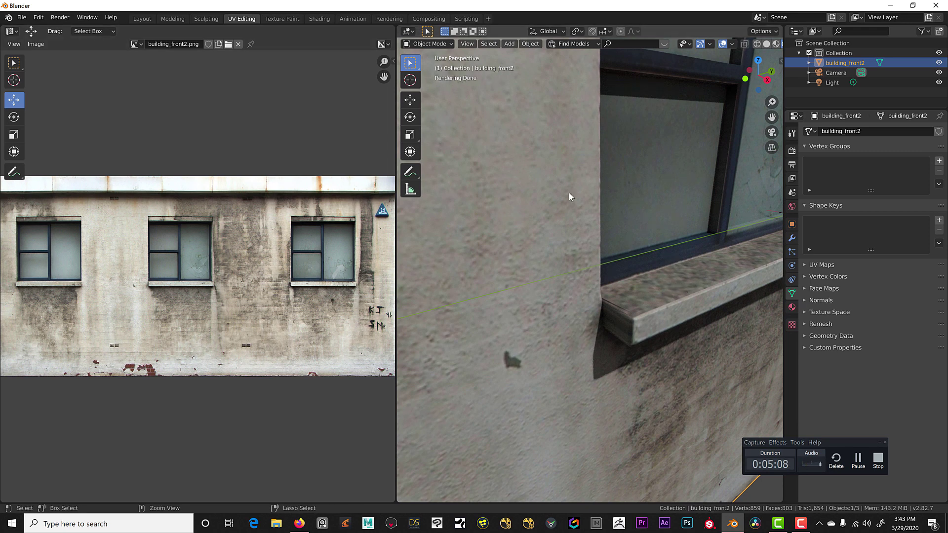
# In Edit Mode, shift the sill UV islands lower on the photo and enlarge them about 1.89 times.
pyautogui.press('Tab')
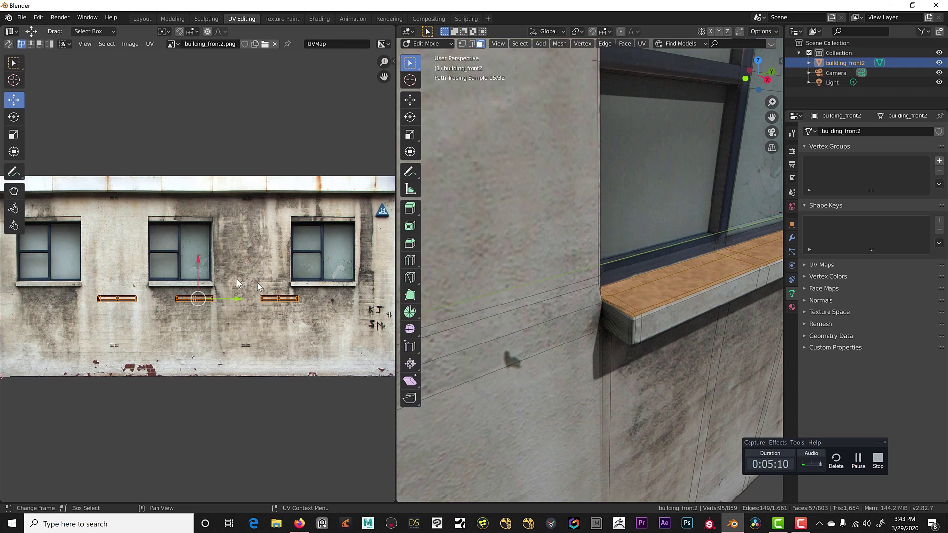
pyautogui.moveTo(198, 262)
pyautogui.mouseDown()
pyautogui.moveTo(197, 292)
pyautogui.moveTo(199, 277)
pyautogui.mouseUp()
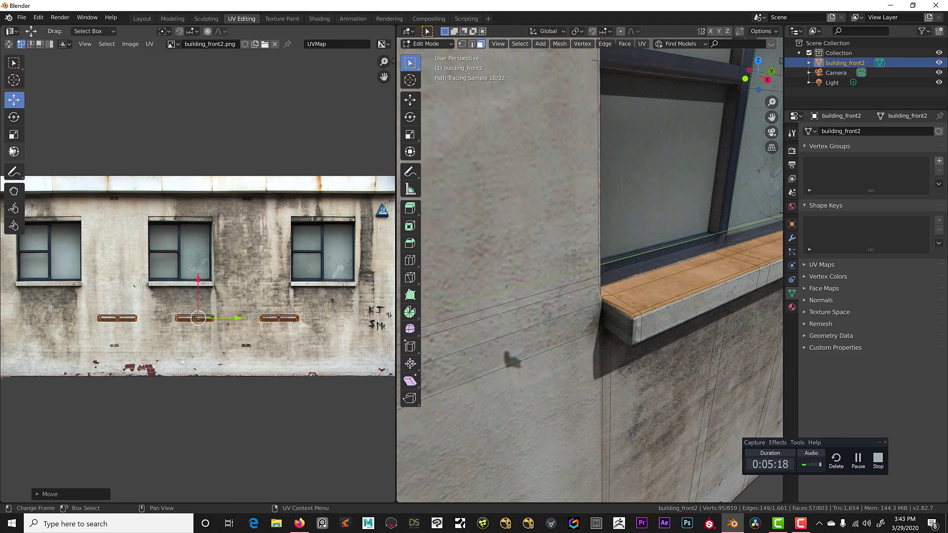
pyautogui.click(14, 134)
pyautogui.moveTo(220, 299); pyautogui.dragTo(246, 295)
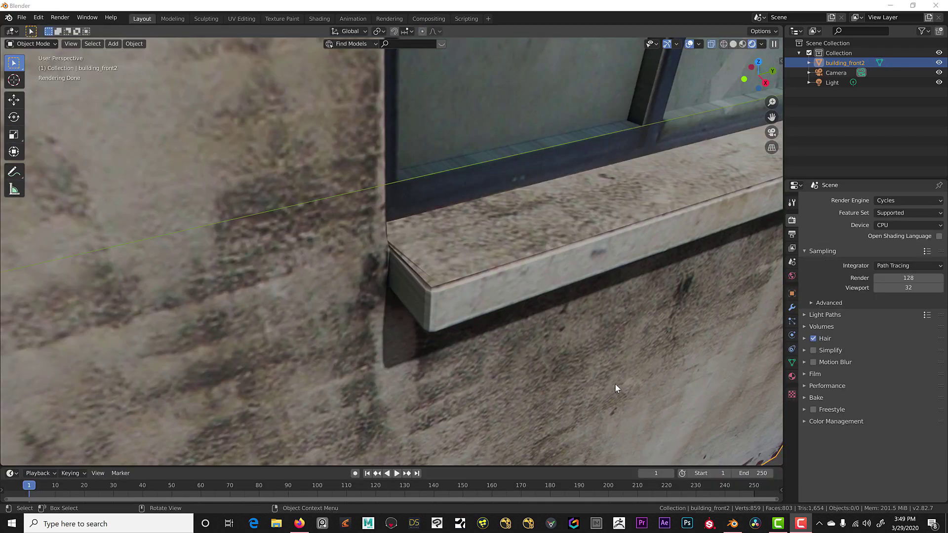
pyautogui.scroll(5, 615, 385)
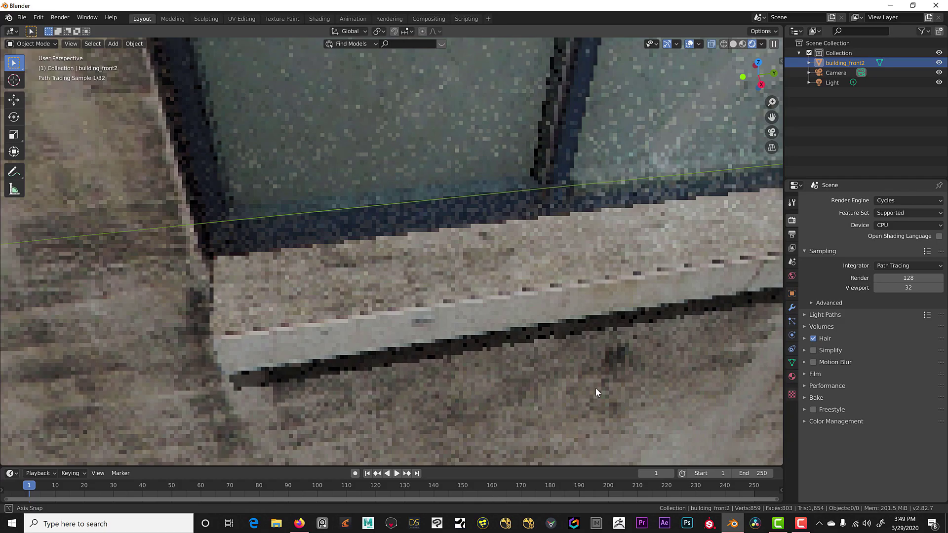
pyautogui.scroll(-5, 595, 388)
pyautogui.moveTo(630, 397); pyautogui.dragTo(461, 289, button='middle')
pyautogui.scroll(5, 568, 368)
pyautogui.scroll(-5, 569, 369)
pyautogui.scroll(-5, 462, 289)
pyautogui.scroll(5, 549, 368)
pyautogui.scroll(-5, 572, 369)
pyautogui.moveTo(549, 369); pyautogui.dragTo(613, 318, button='middle')
pyautogui.scroll(3, 585, 307)
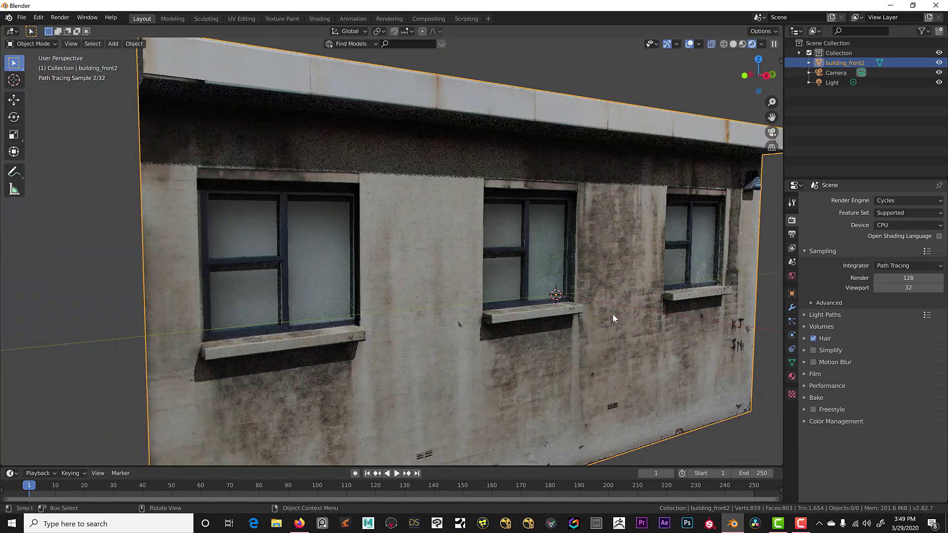
pyautogui.scroll(-4, 614, 318)
pyautogui.moveTo(552, 323); pyautogui.dragTo(503, 334, button='middle')
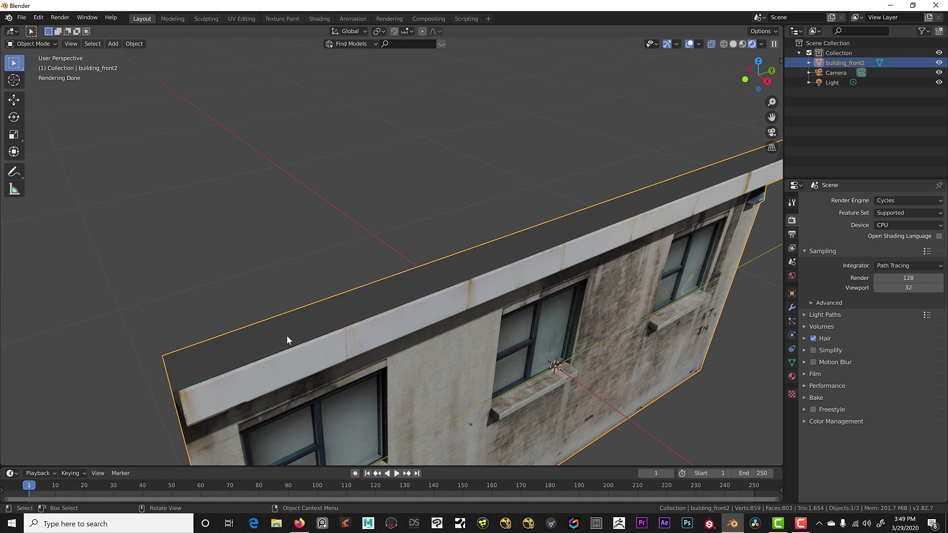
# Enter Edit Mode on the wall mesh and start picking the ledge's end faces.
pyautogui.click(37, 44)
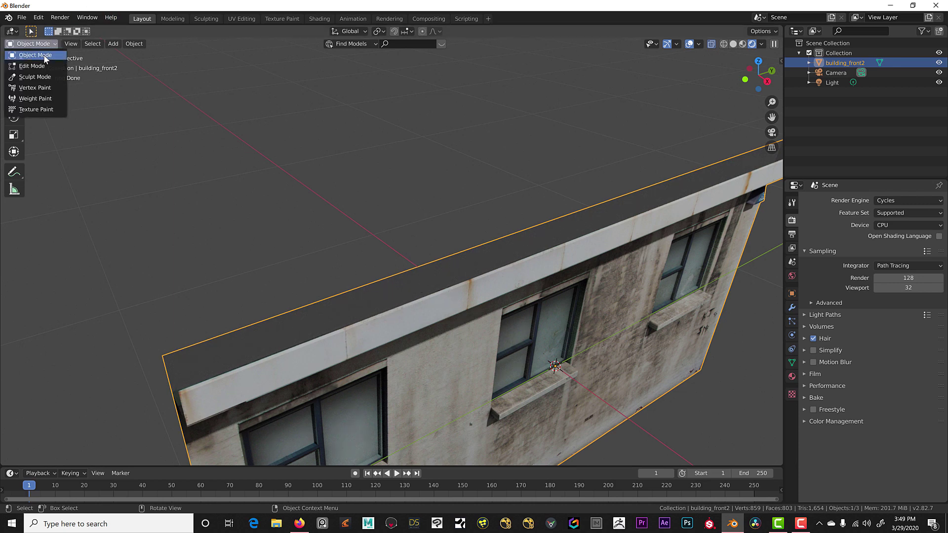
pyautogui.click(32, 66)
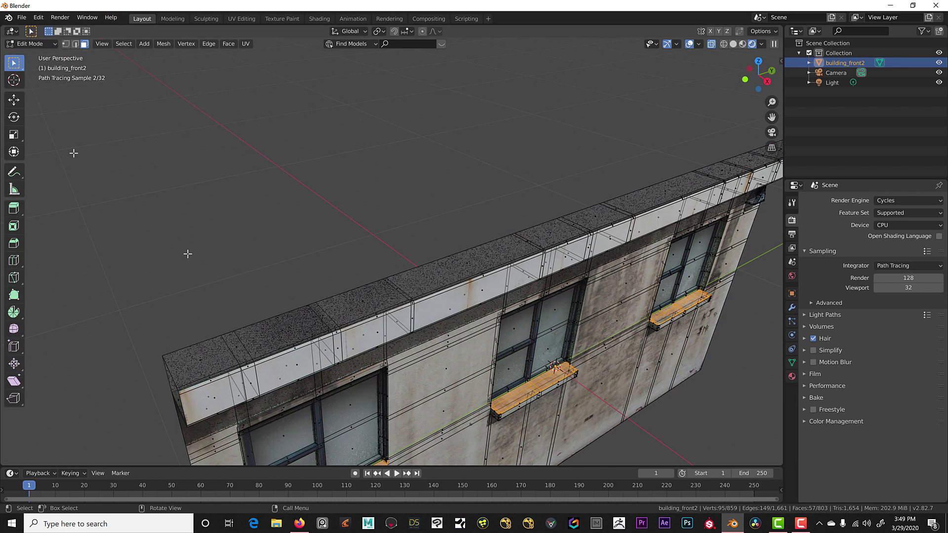
pyautogui.click(205, 362)
pyautogui.keyDown('shift'); pyautogui.click(240, 348); pyautogui.keyUp('shift')
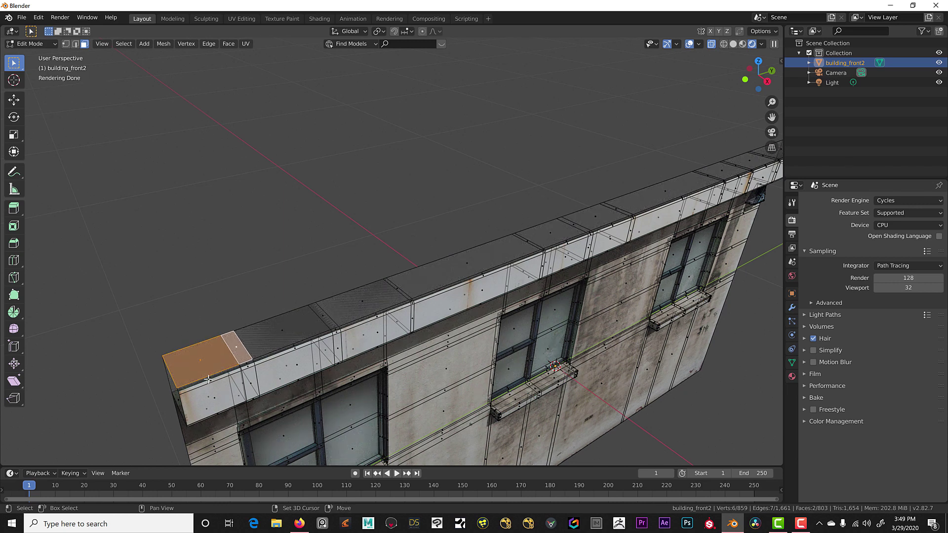
pyautogui.keyDown('shift'); pyautogui.click(248, 363); pyautogui.keyUp('shift')
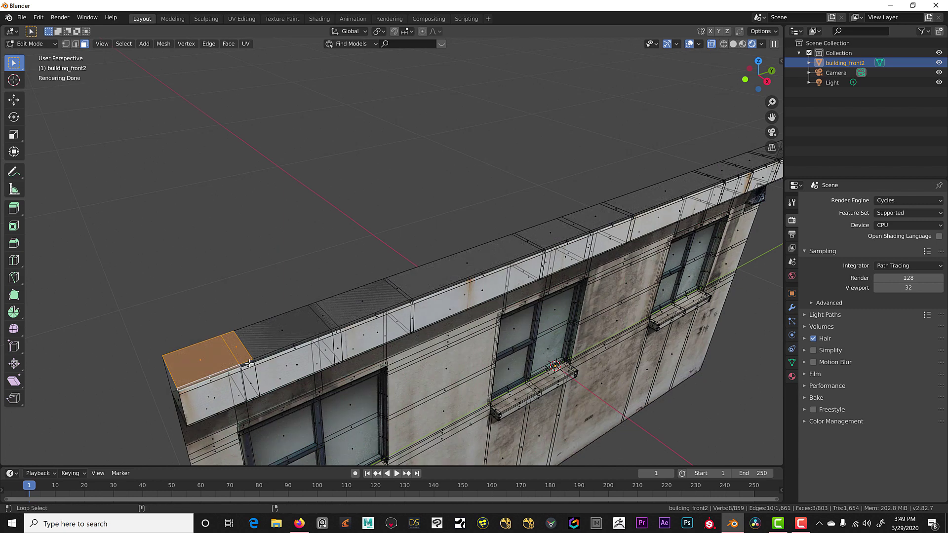
pyautogui.keyDown('alt'); pyautogui.keyDown('shift'); pyautogui.click(248, 363); pyautogui.keyUp('shift'); pyautogui.keyUp('alt')
# Reselect the roof ledge's top faces, from the end face to the far end.
pyautogui.click(242, 351)
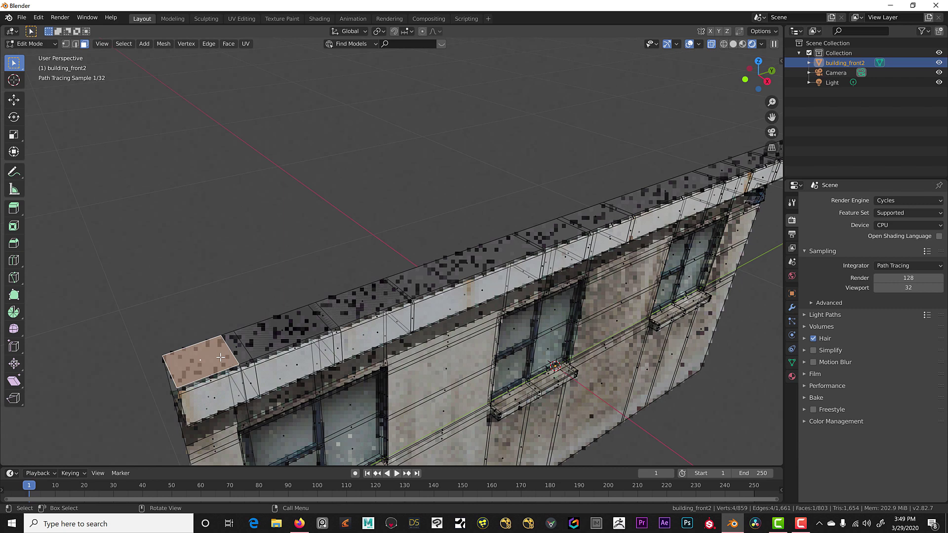
pyautogui.keyDown('shift'); pyautogui.click(234, 346); pyautogui.keyUp('shift')
pyautogui.keyDown('shift'); pyautogui.click(280, 332); pyautogui.keyUp('shift')
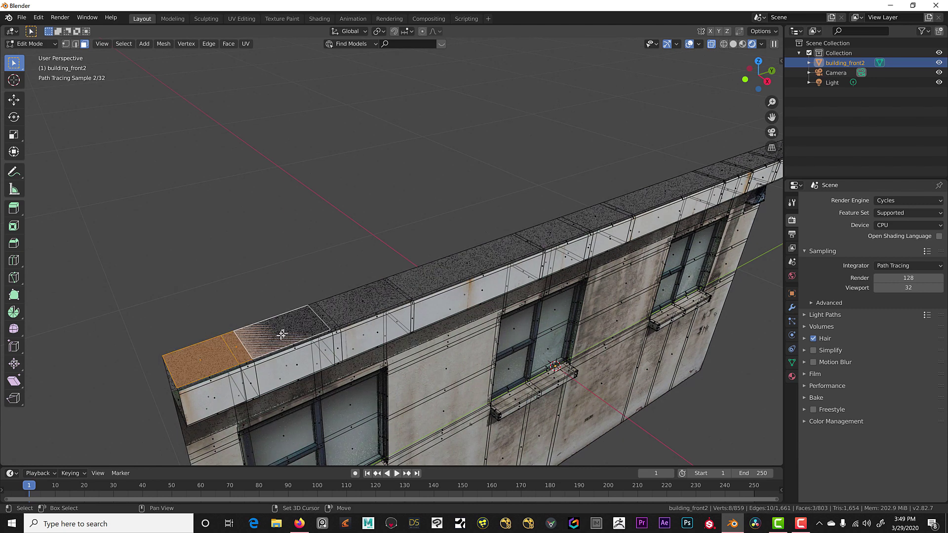
pyautogui.keyDown('shift'); pyautogui.click(322, 316); pyautogui.keyUp('shift')
pyautogui.keyDown('shift'); pyautogui.click(364, 303); pyautogui.keyUp('shift')
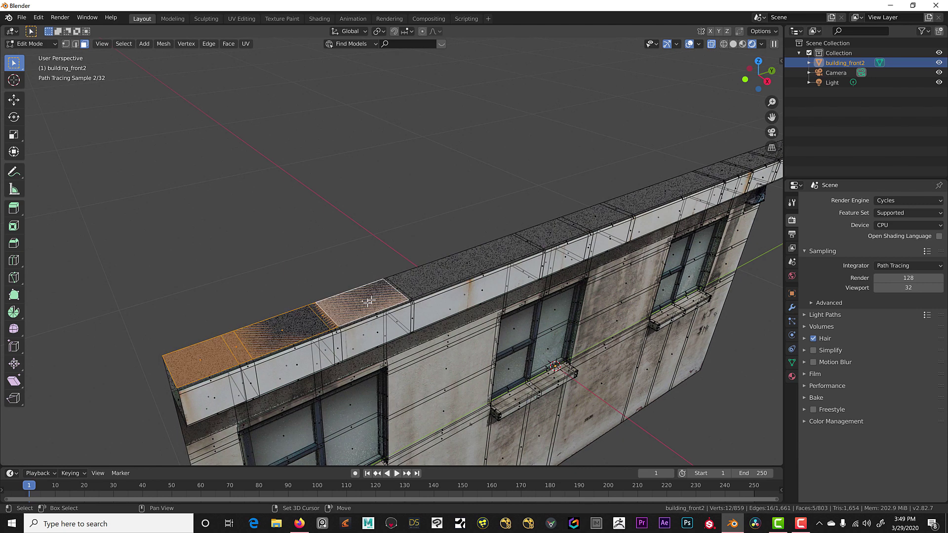
pyautogui.keyDown('shift'); pyautogui.click(399, 289); pyautogui.keyUp('shift')
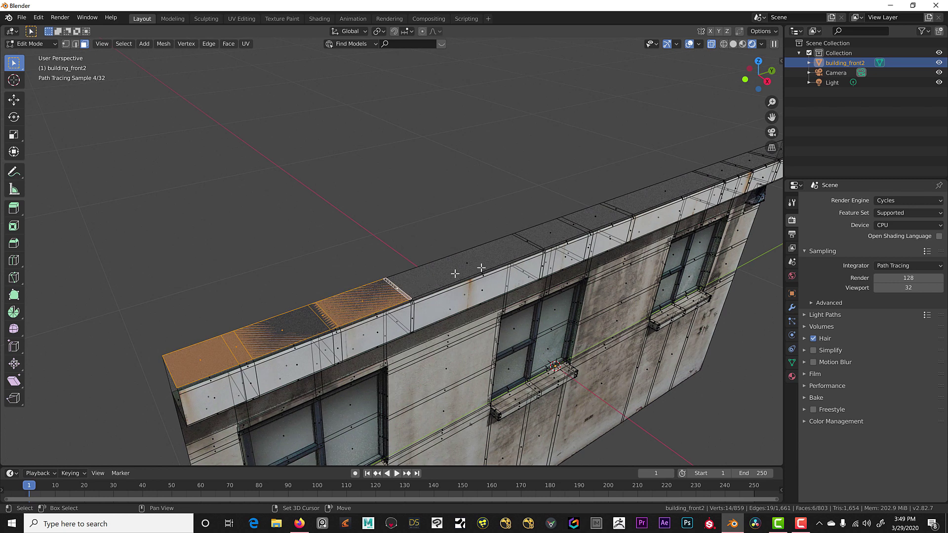
pyautogui.keyDown('shift'); pyautogui.click(458, 270); pyautogui.keyUp('shift')
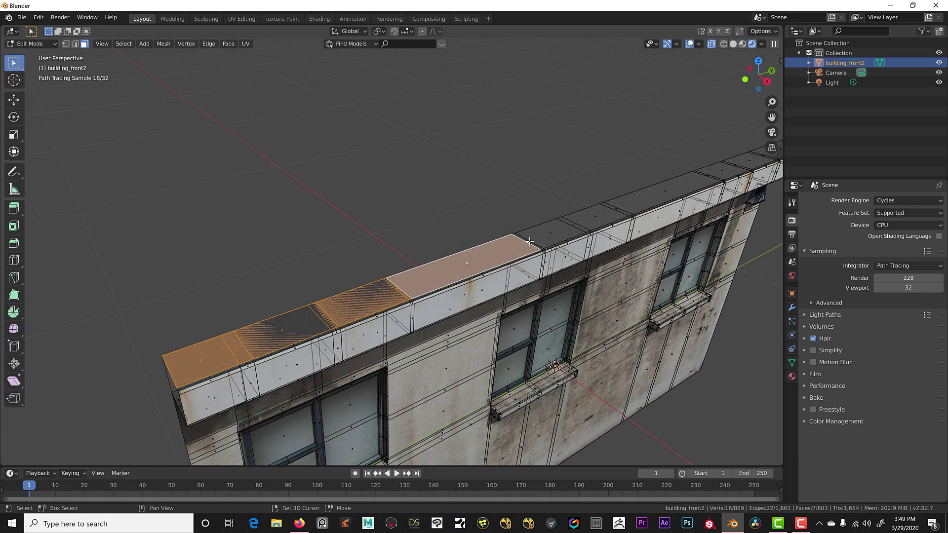
pyautogui.keyDown('shift'); pyautogui.click(528, 241); pyautogui.keyUp('shift')
pyautogui.keyDown('shift'); pyautogui.click(547, 232); pyautogui.keyUp('shift')
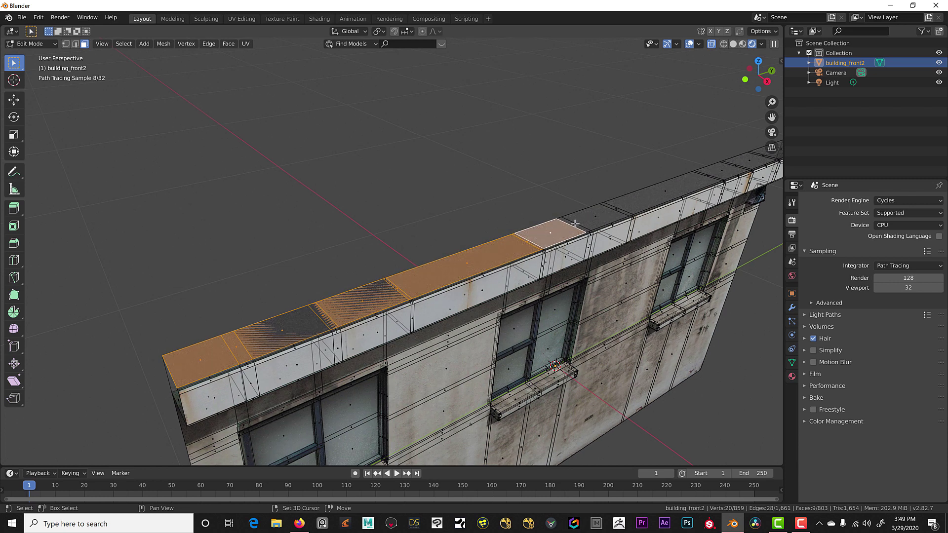
pyautogui.keyDown('shift'); pyautogui.click(575, 223); pyautogui.keyUp('shift')
pyautogui.keyDown('shift'); pyautogui.click(601, 216); pyautogui.keyUp('shift')
pyautogui.keyDown('shift'); pyautogui.click(624, 208); pyautogui.keyUp('shift')
pyautogui.keyDown('shift'); pyautogui.click(651, 199); pyautogui.keyUp('shift')
pyautogui.keyDown('shift'); pyautogui.click(683, 187); pyautogui.keyUp('shift')
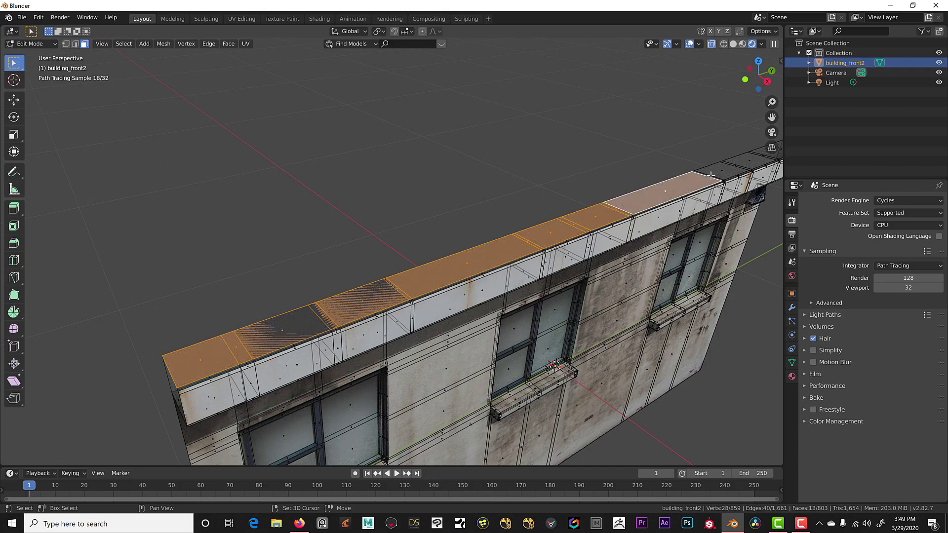
pyautogui.keyDown('shift'); pyautogui.click(729, 169); pyautogui.keyUp('shift')
# Add the ledge's front bevel strips and small corner faces to the selection.
pyautogui.moveTo(730, 170); pyautogui.dragTo(305, 251, button='middle')
pyautogui.scroll(8, 305, 252)
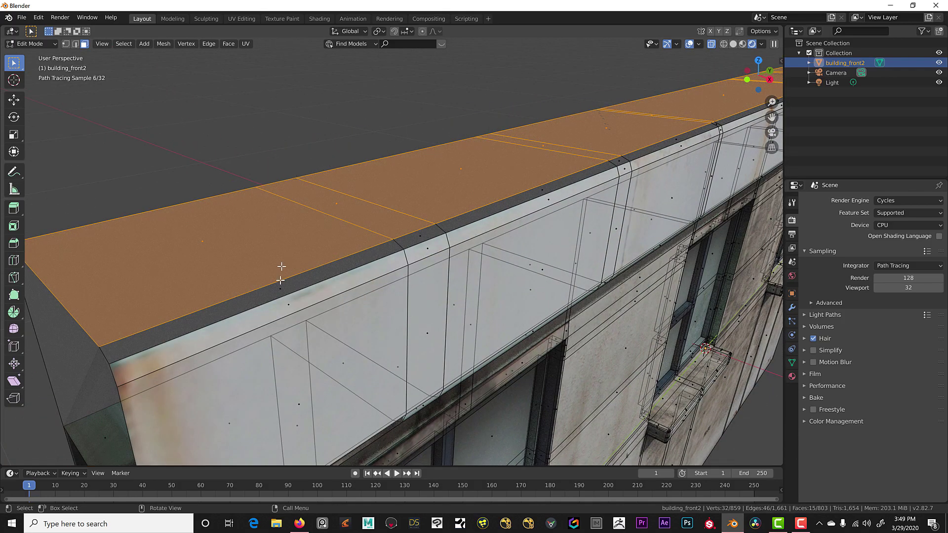
pyautogui.keyDown('shift'); pyautogui.click(420, 245); pyautogui.keyUp('shift')
pyautogui.moveTo(421, 245); pyautogui.dragTo(192, 247, button='middle')
pyautogui.keyDown('shift'); pyautogui.click(432, 218); pyautogui.keyUp('shift')
pyautogui.keyDown('shift'); pyautogui.click(433, 218); pyautogui.keyUp('shift')
pyautogui.keyDown('shift'); pyautogui.click(191, 246); pyautogui.keyUp('shift')
pyautogui.keyDown('shift'); pyautogui.click(346, 263); pyautogui.keyUp('shift')
pyautogui.keyDown('shift'); pyautogui.click(276, 258); pyautogui.keyUp('shift')
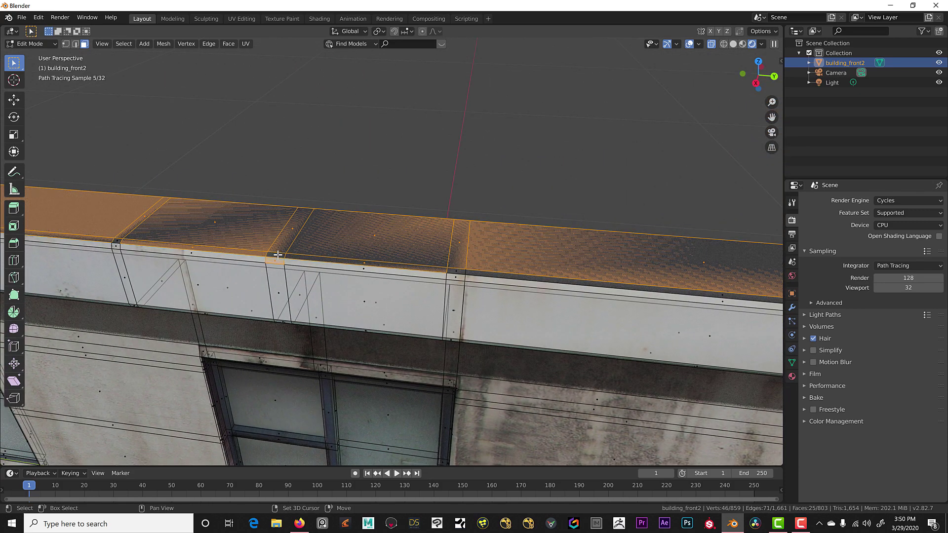
pyautogui.keyDown('shift'); pyautogui.click(467, 260); pyautogui.keyUp('shift')
# Add the remaining bevel strips and top faces, giving 37 selected ledge faces.
pyautogui.moveTo(468, 261); pyautogui.dragTo(246, 233, button='middle')
pyautogui.keyDown('shift'); pyautogui.click(663, 305); pyautogui.keyUp('shift')
pyautogui.keyDown('shift'); pyautogui.click(239, 218); pyautogui.keyUp('shift')
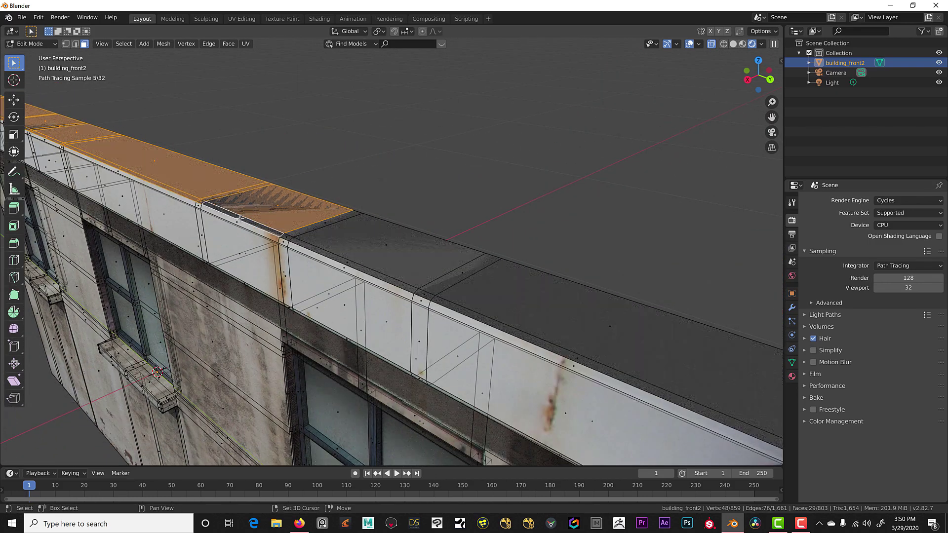
pyautogui.keyDown('shift'); pyautogui.click(291, 235); pyautogui.keyUp('shift')
pyautogui.keyDown('shift'); pyautogui.click(315, 225); pyautogui.keyUp('shift')
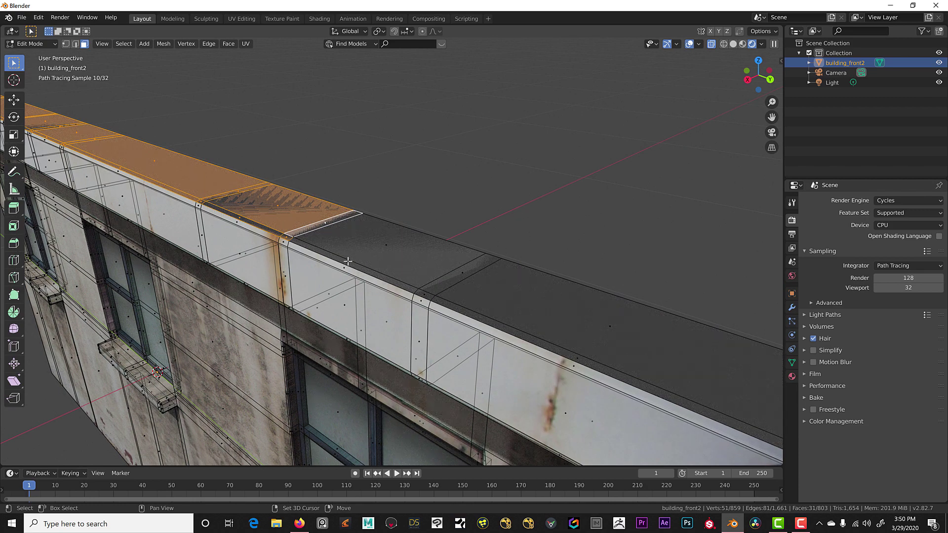
pyautogui.keyDown('shift'); pyautogui.click(390, 271); pyautogui.keyUp('shift')
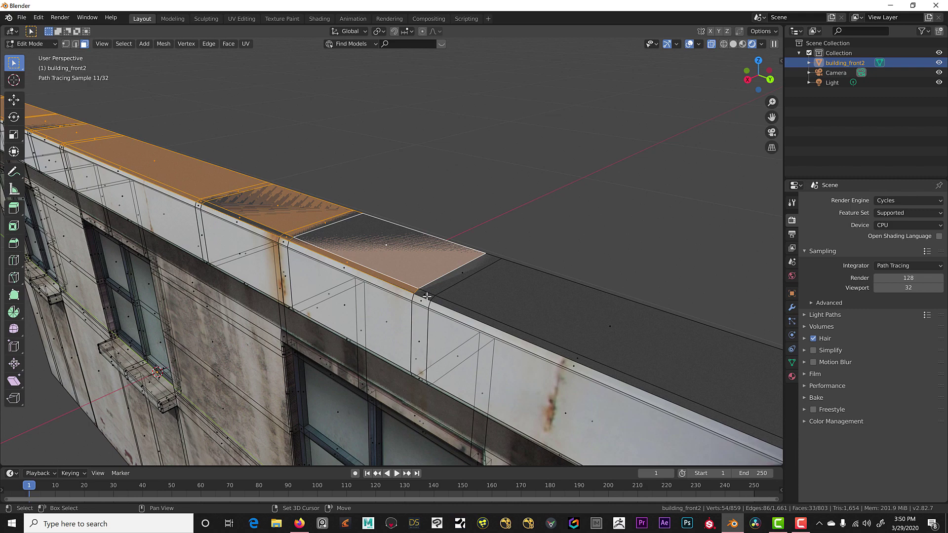
pyautogui.keyDown('shift'); pyautogui.click(456, 276); pyautogui.keyUp('shift')
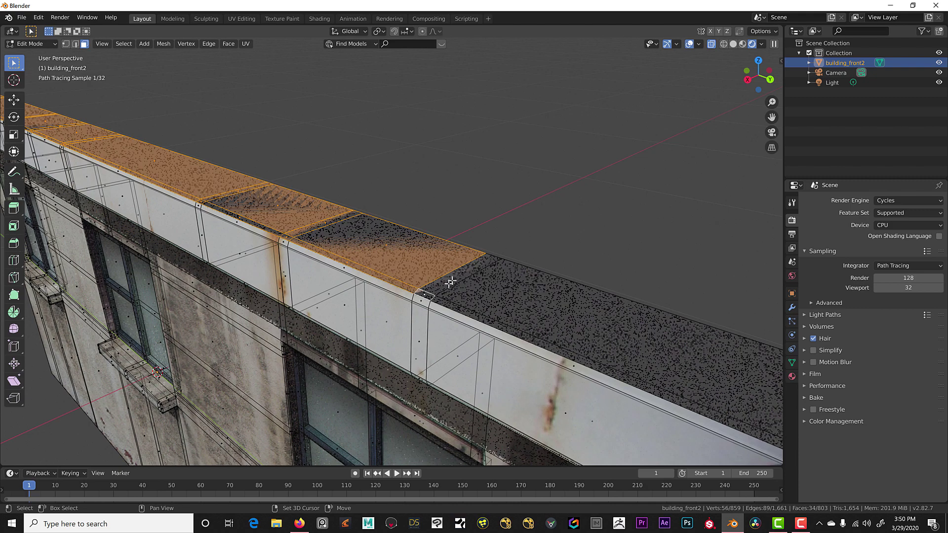
pyautogui.keyDown('shift'); pyautogui.click(581, 359); pyautogui.keyUp('shift')
pyautogui.scroll(-2, 608, 342)
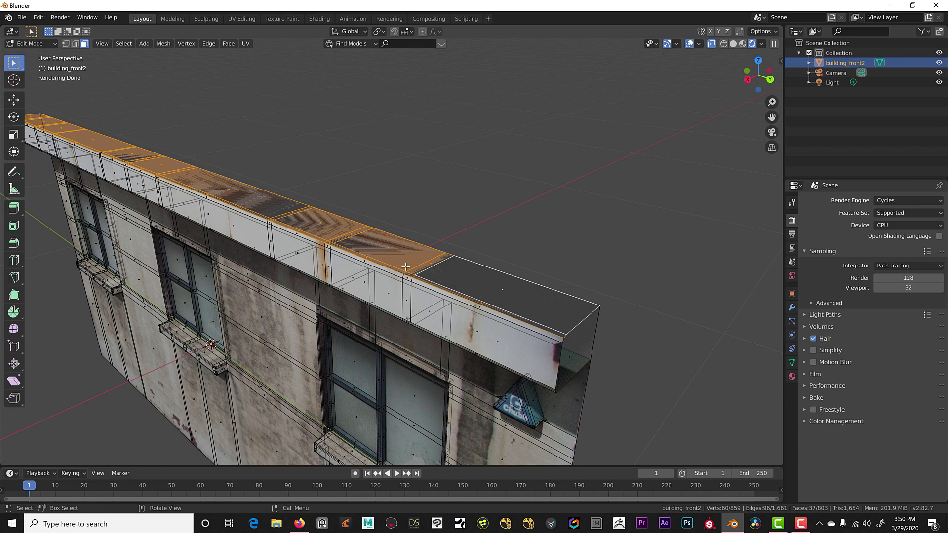
# In UV Editing, cube-project the selected roof ledge faces.
pyautogui.click(241, 19)
pyautogui.scroll(-3, 592, 133)
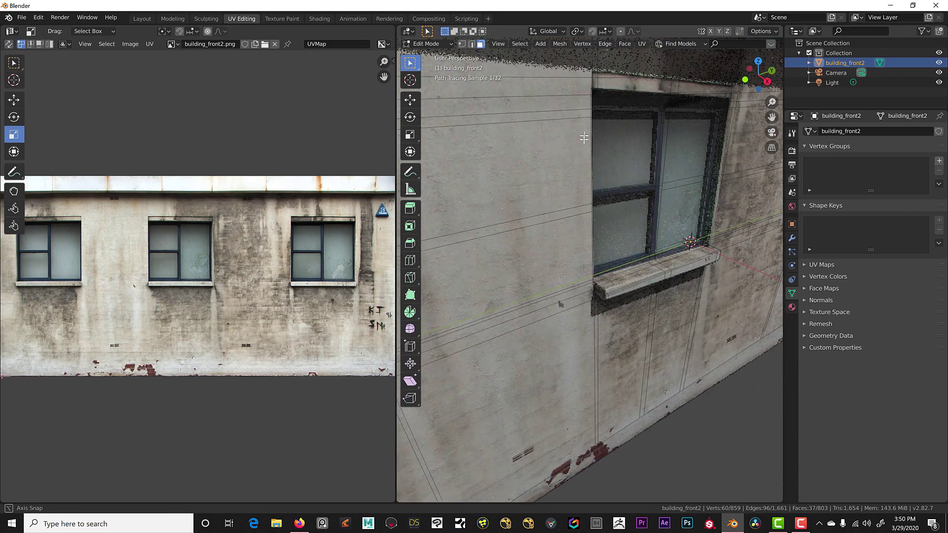
pyautogui.moveTo(592, 133); pyautogui.dragTo(587, 161, button='middle')
pyautogui.scroll(-2, 587, 161)
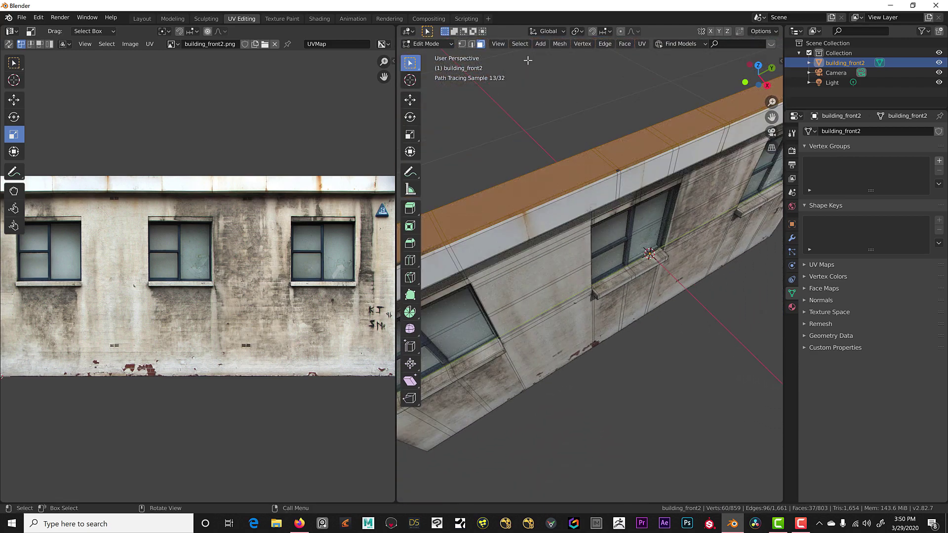
pyautogui.click(640, 43)
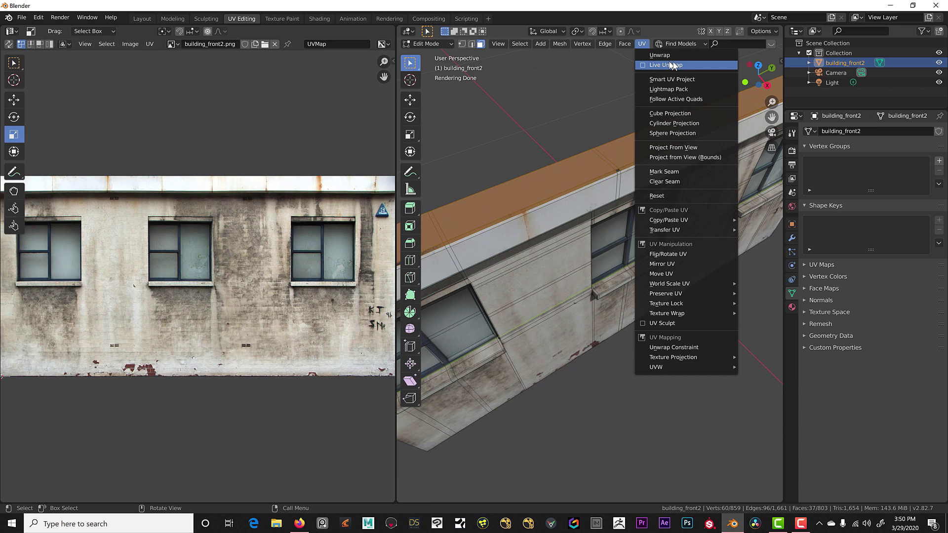
pyautogui.click(667, 113)
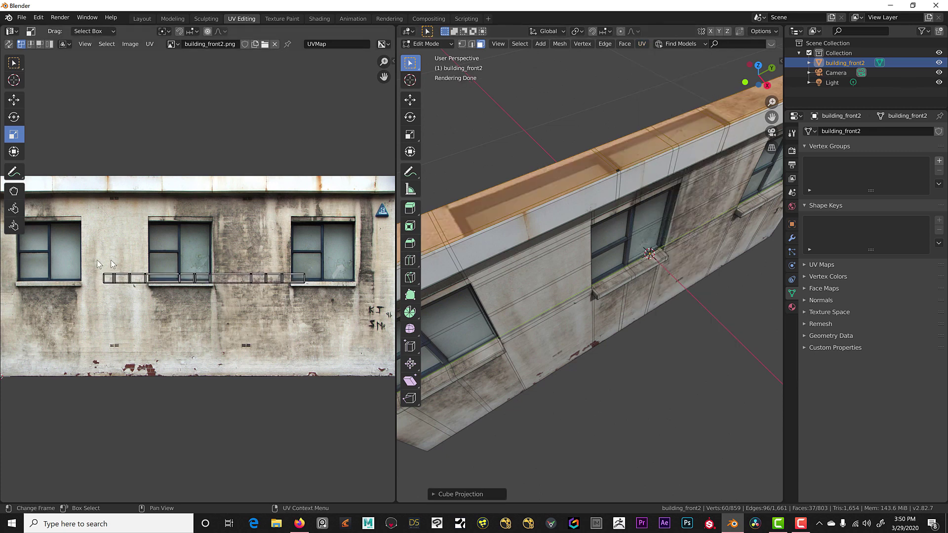
# Move the ledge UVs up onto the photo's white top band and stretch them wider.
pyautogui.moveTo(94, 263); pyautogui.dragTo(325, 313)
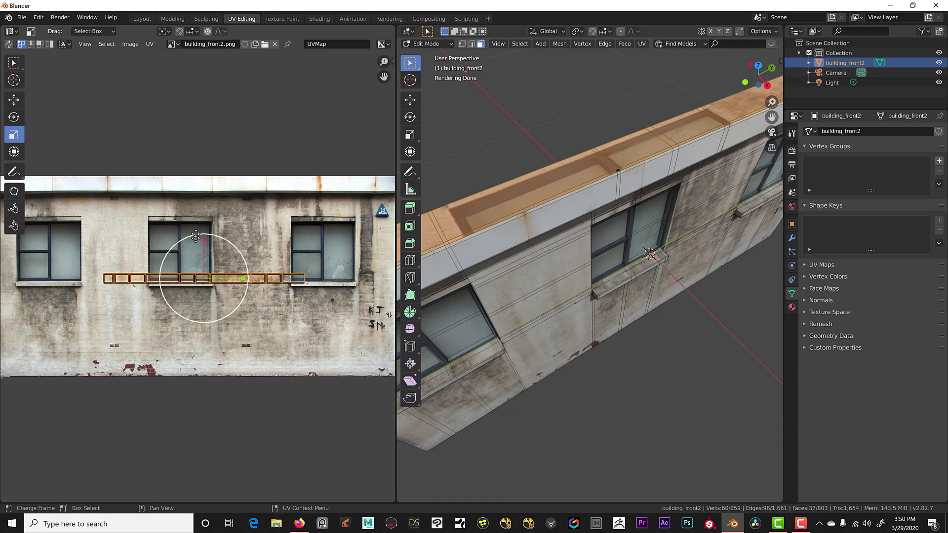
pyautogui.click(14, 99)
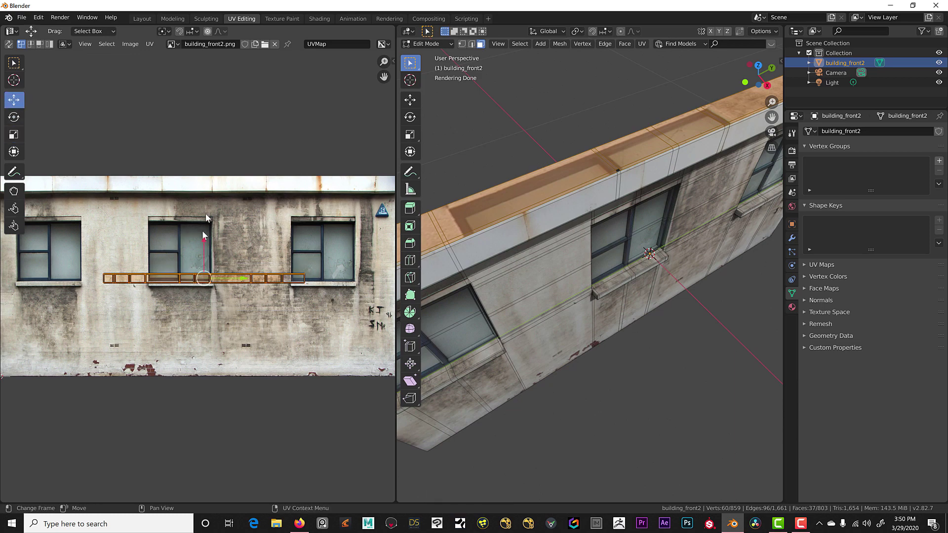
pyautogui.moveTo(205, 243); pyautogui.dragTo(204, 143)
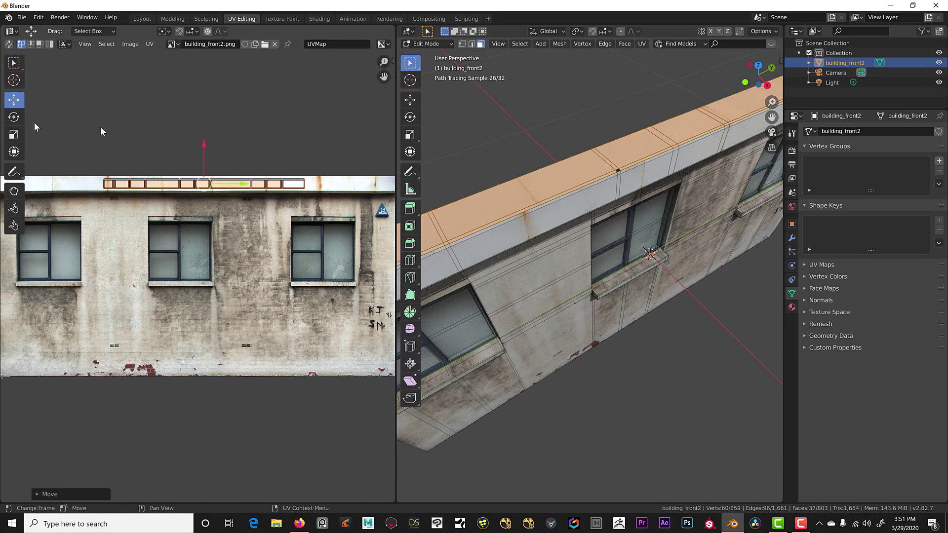
pyautogui.click(15, 135)
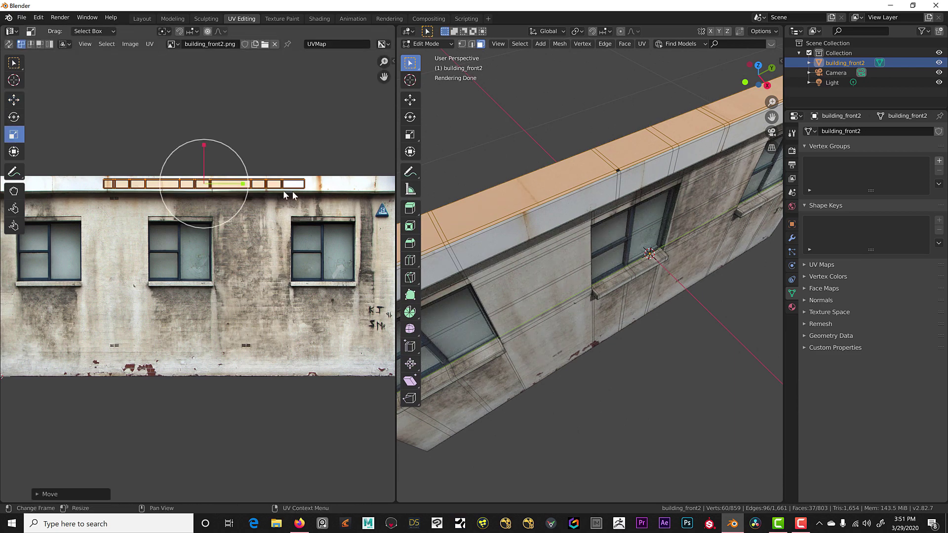
pyautogui.moveTo(245, 183); pyautogui.dragTo(271, 184)
pyautogui.moveTo(206, 147); pyautogui.dragTo(211, 134)
# Deselect the mesh and view the wall from the front.
pyautogui.scroll(-3, 514, 205)
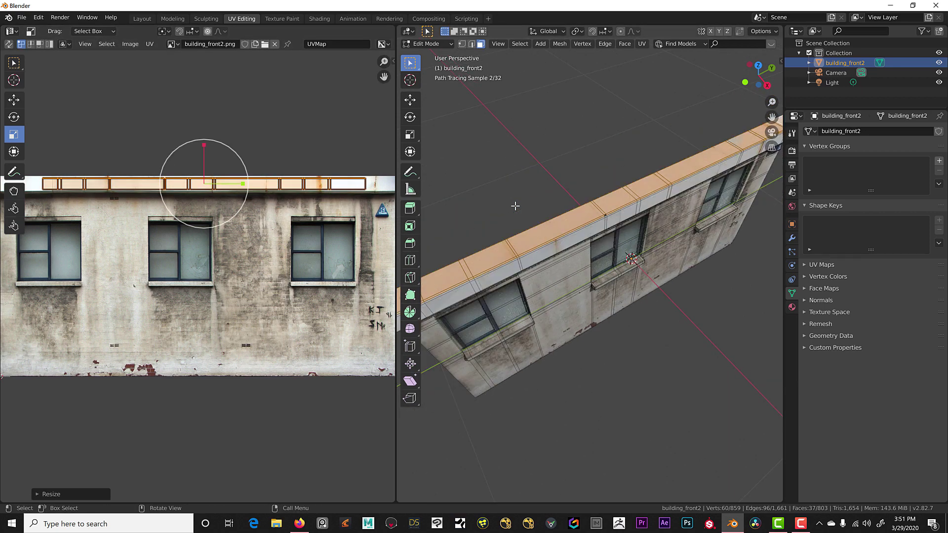
pyautogui.moveTo(514, 206); pyautogui.dragTo(535, 187, button='middle')
pyautogui.click(535, 187)
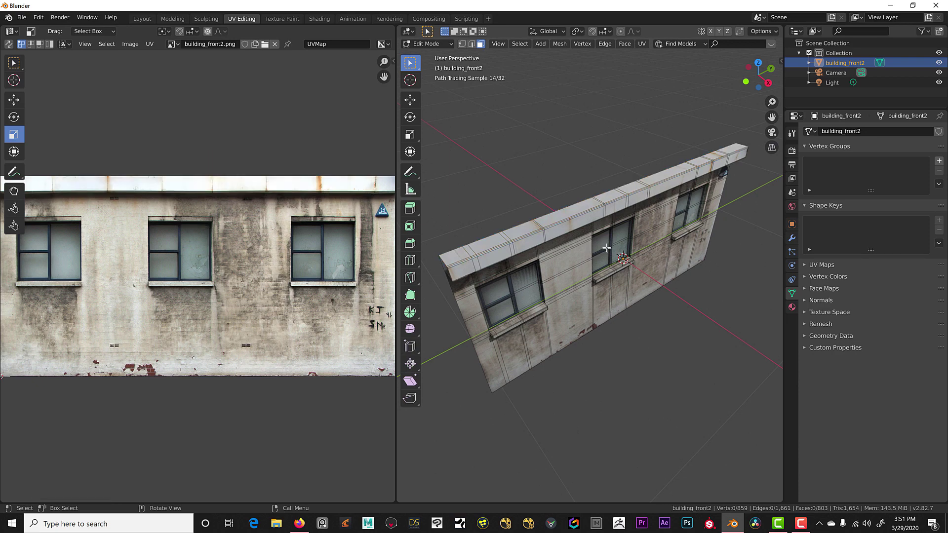
pyautogui.moveTo(606, 247); pyautogui.dragTo(605, 211, button='middle')
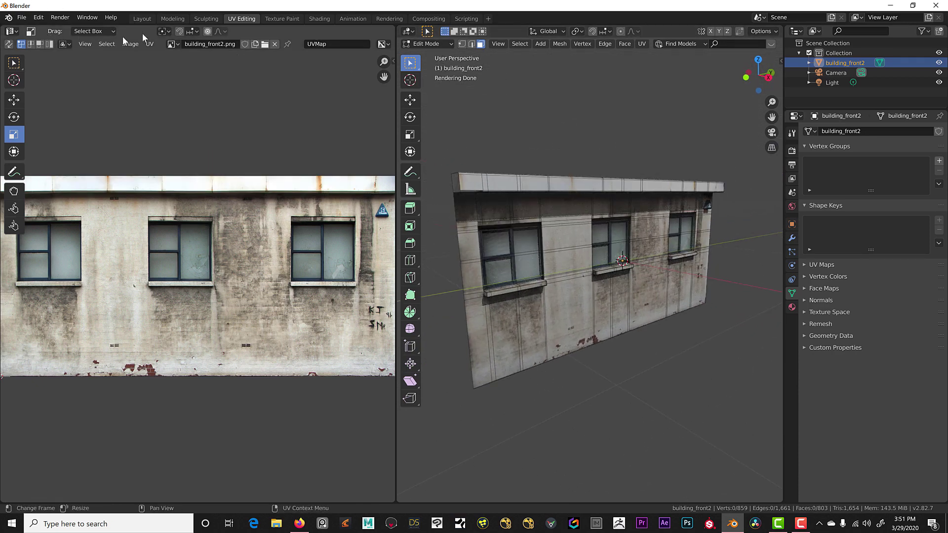
# In Layout, add a plane and lower it about 0.5 m below the wall.
pyautogui.click(148, 19)
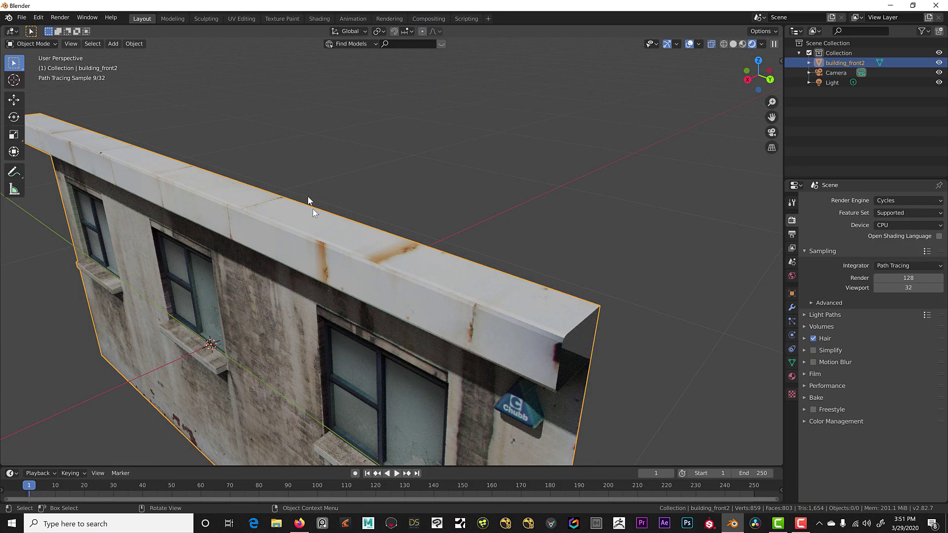
pyautogui.moveTo(312, 209); pyautogui.dragTo(389, 194, button='middle')
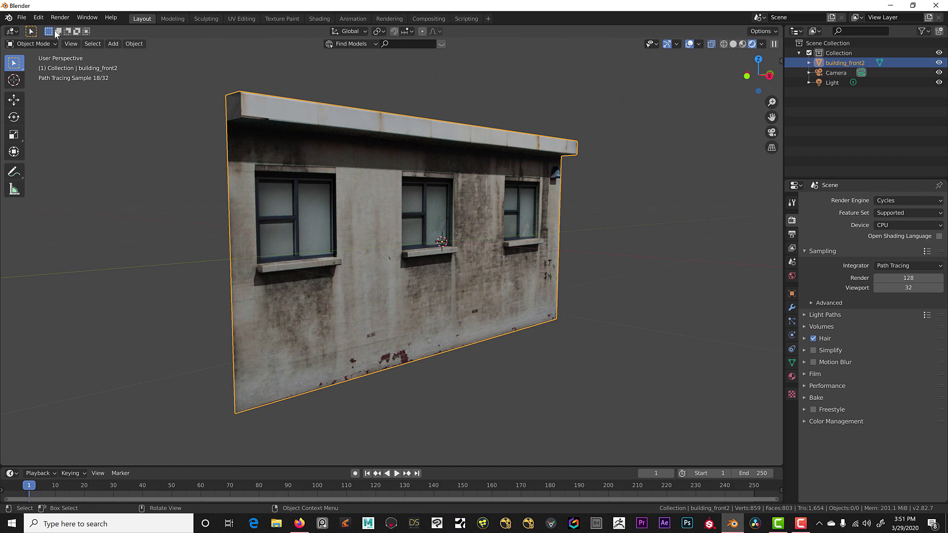
pyautogui.click(113, 44)
pyautogui.moveTo(128, 59)
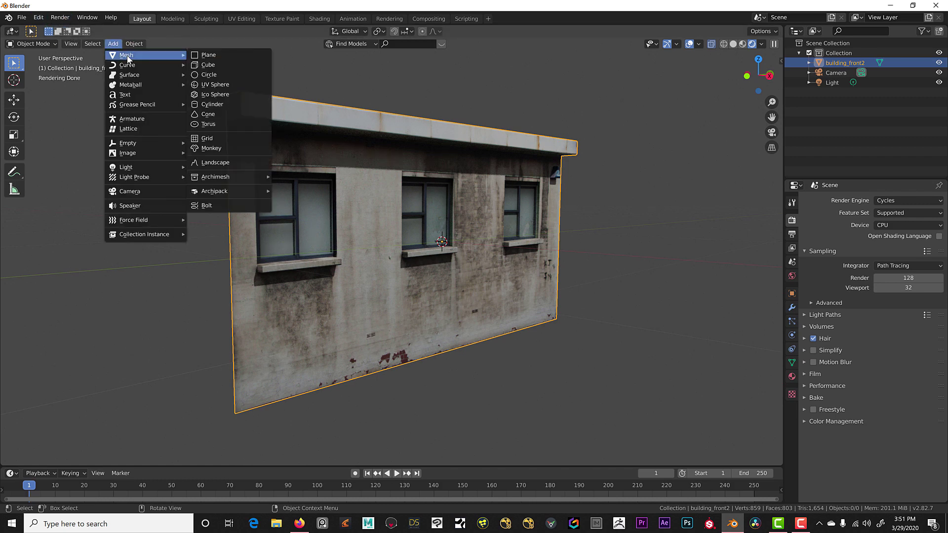
pyautogui.click(231, 56)
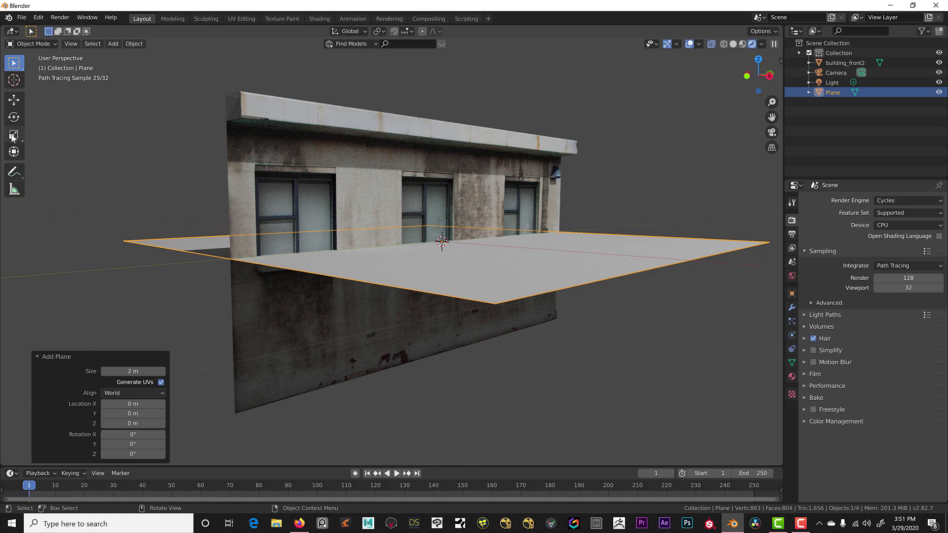
pyautogui.click(14, 100)
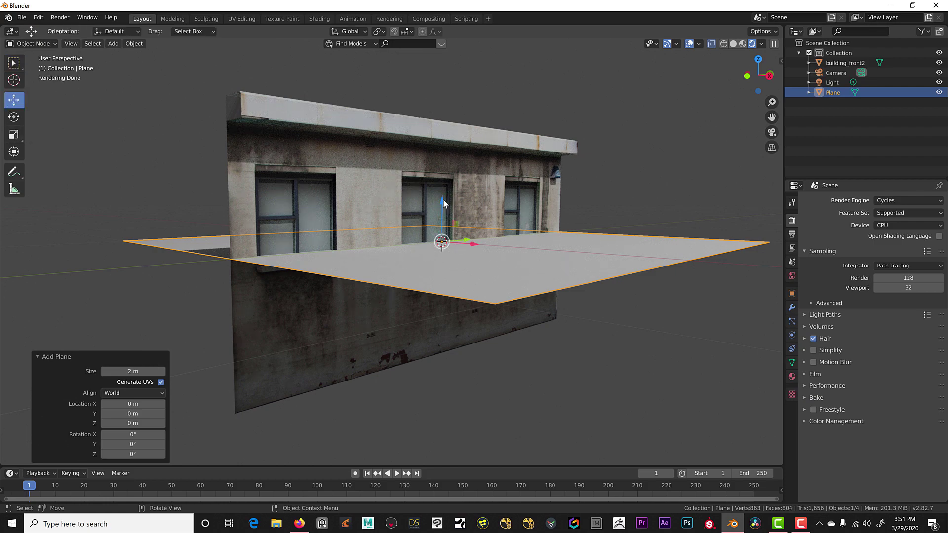
pyautogui.moveTo(443, 204); pyautogui.dragTo(440, 313)
pyautogui.moveTo(441, 314); pyautogui.dragTo(556, 337, button='middle')
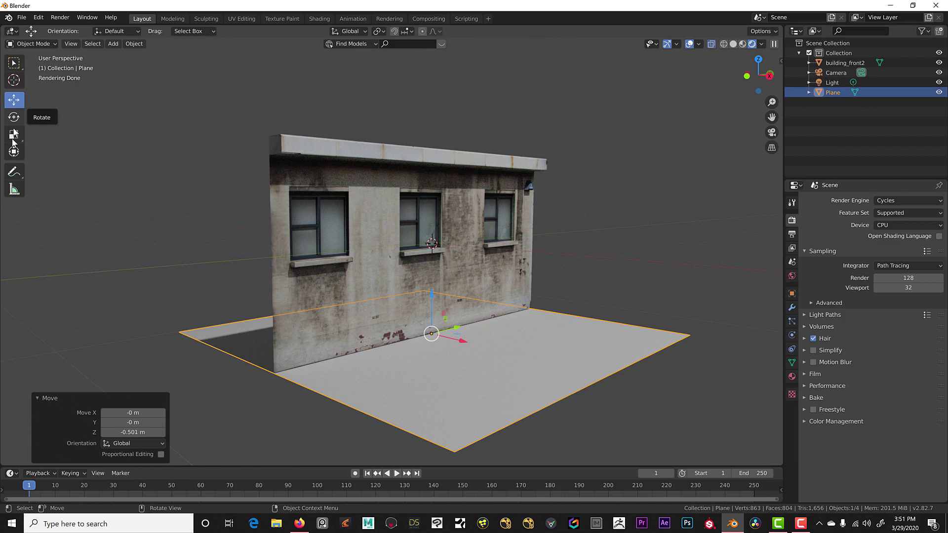
# Scale the plane up 2.172 times into a wide ground, then select the facade wall.
pyautogui.click(14, 134)
pyautogui.moveTo(397, 345); pyautogui.dragTo(490, 348)
pyautogui.scroll(2, 450, 326)
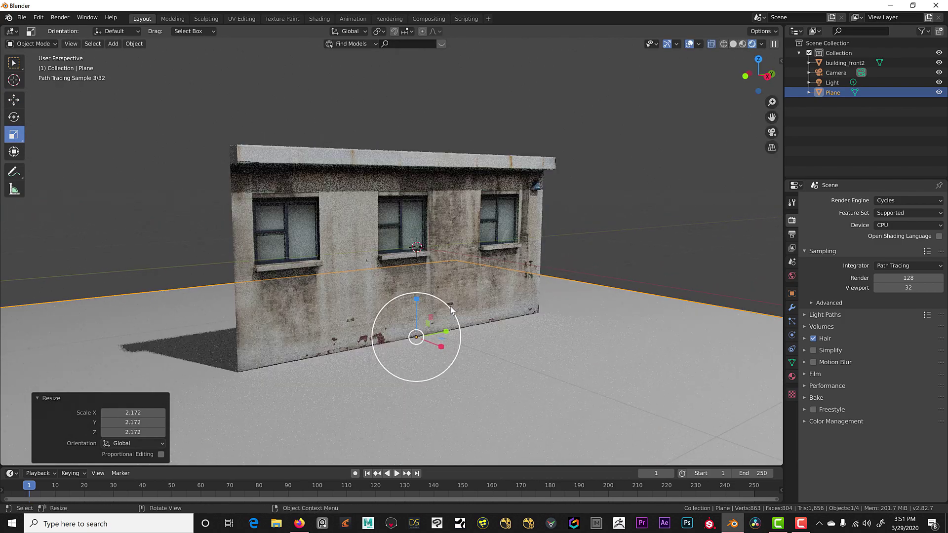
pyautogui.scroll(-2, 451, 310)
pyautogui.click(14, 100)
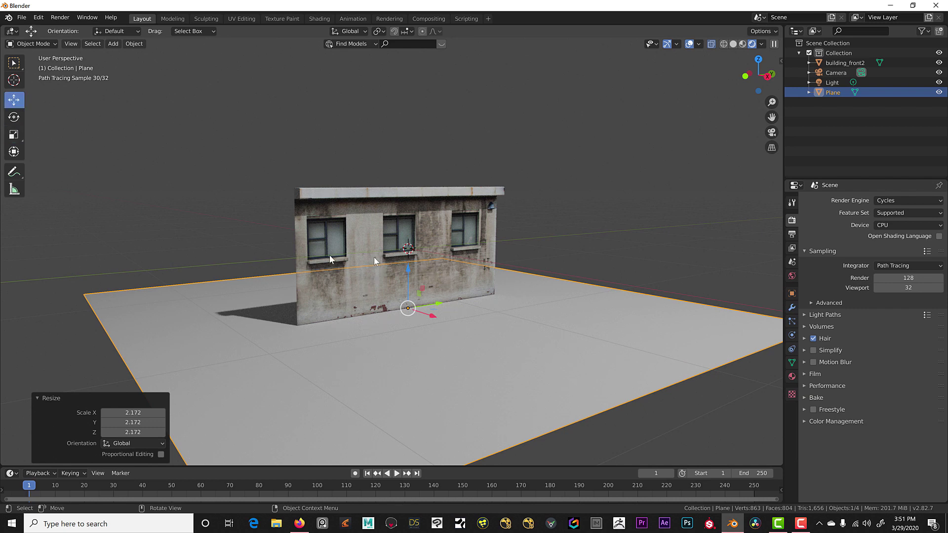
pyautogui.click(364, 239)
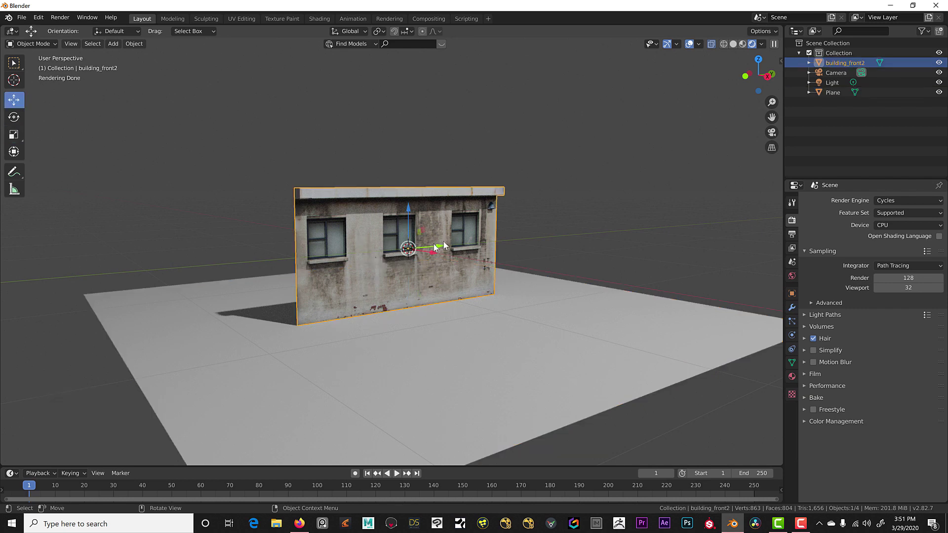
# Slide the wall 0.616 m along Y and place a duplicate beside it.
pyautogui.moveTo(434, 246); pyautogui.dragTo(493, 241)
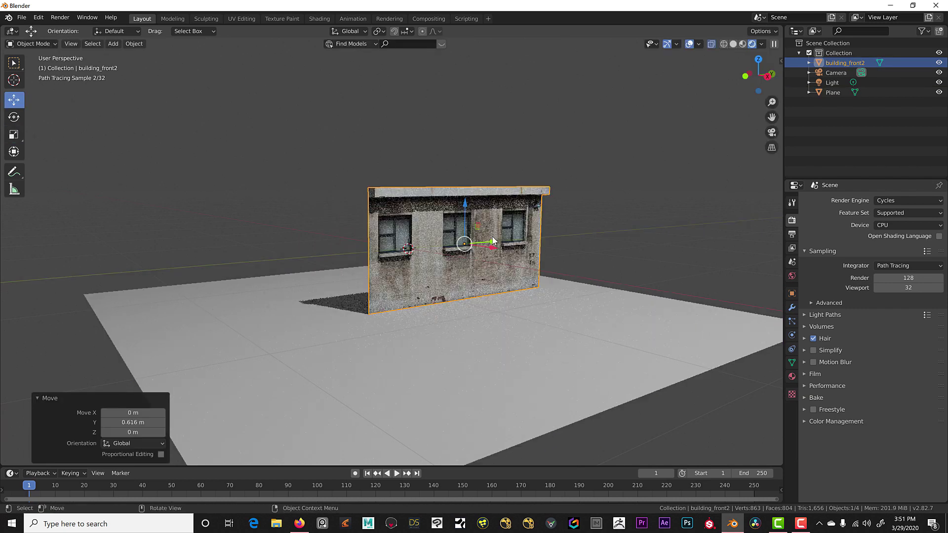
pyautogui.hotkey('shift', 'd')
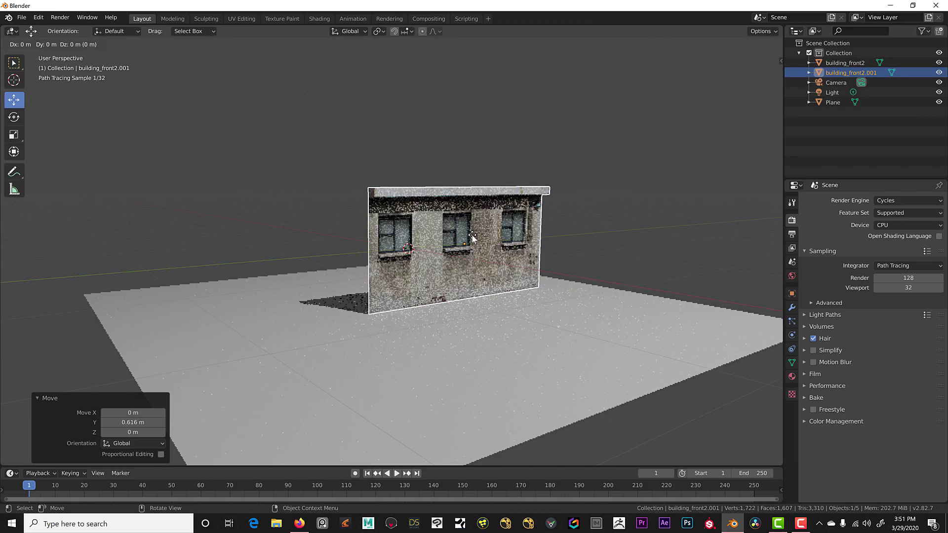
pyautogui.rightClick(472, 237)
pyautogui.moveTo(494, 243); pyautogui.dragTo(279, 256)
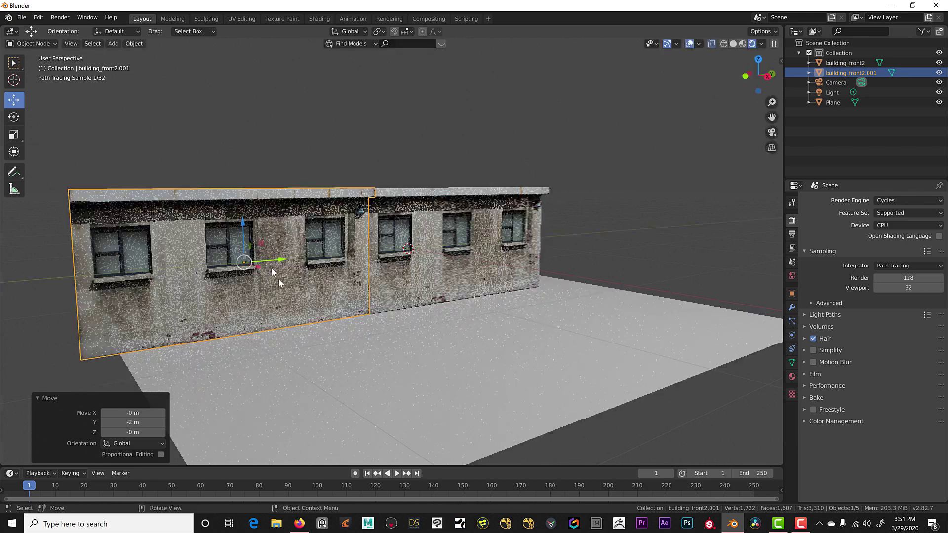
# Duplicate both walls and raise the copies about 1 m as a second story.
pyautogui.keyDown('shift'); pyautogui.click(413, 288); pyautogui.keyUp('shift')
pyautogui.hotkey('shift', 'd')
pyautogui.rightClick(413, 288)
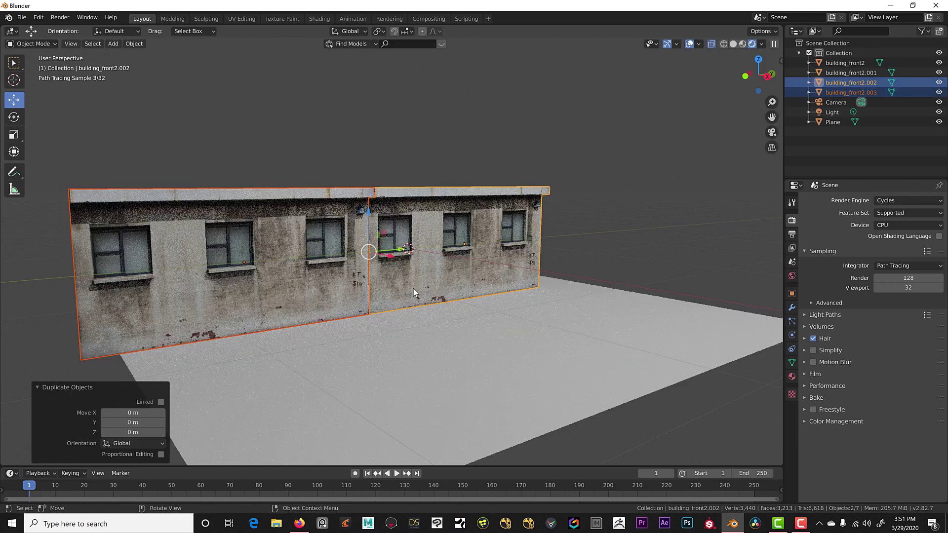
pyautogui.moveTo(368, 213); pyautogui.dragTo(378, 79)
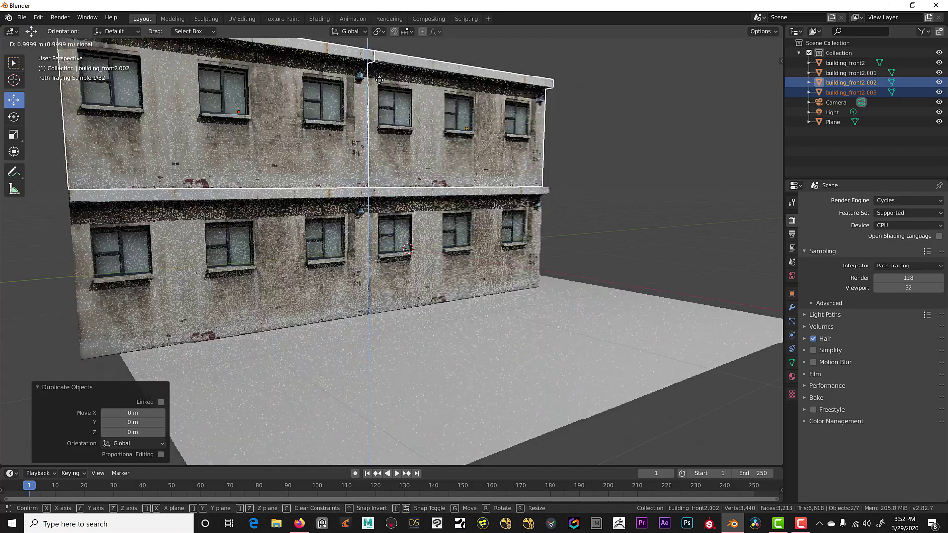
pyautogui.click(561, 232)
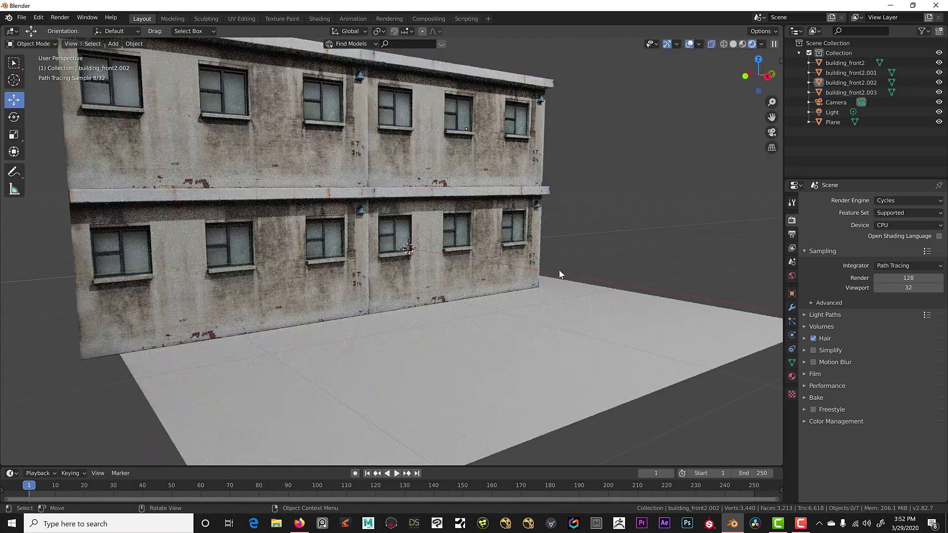
pyautogui.scroll(-2, 559, 269)
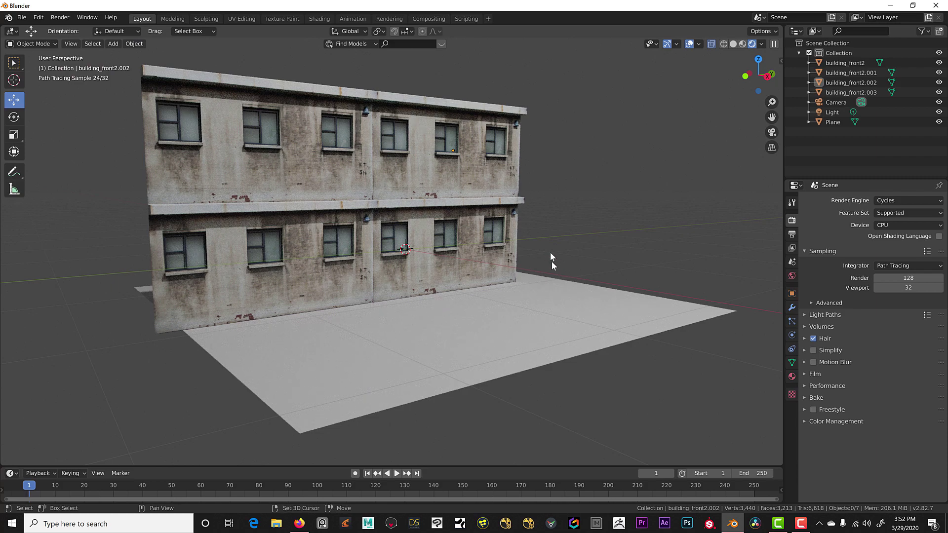
pyautogui.moveTo(552, 261); pyautogui.dragTo(541, 318, button='middle')
pyautogui.scroll(2, 520, 314)
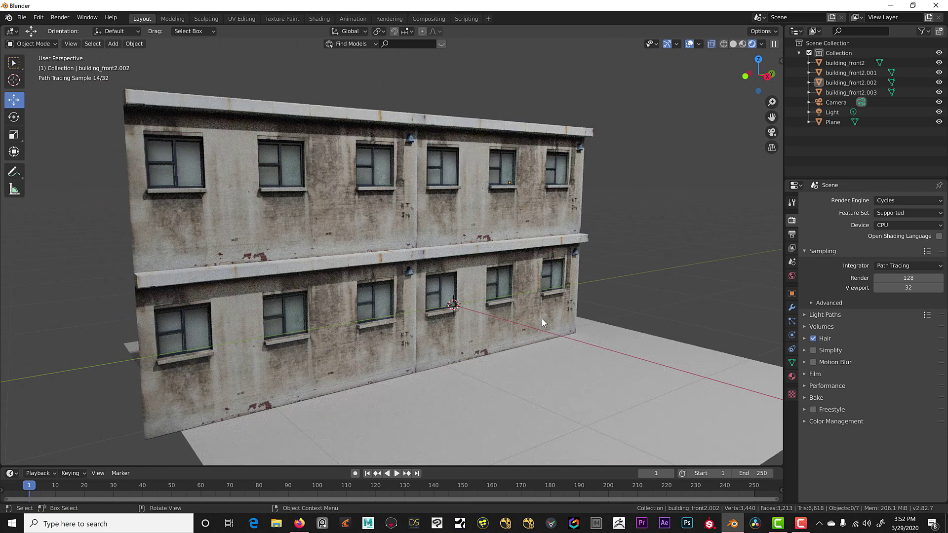